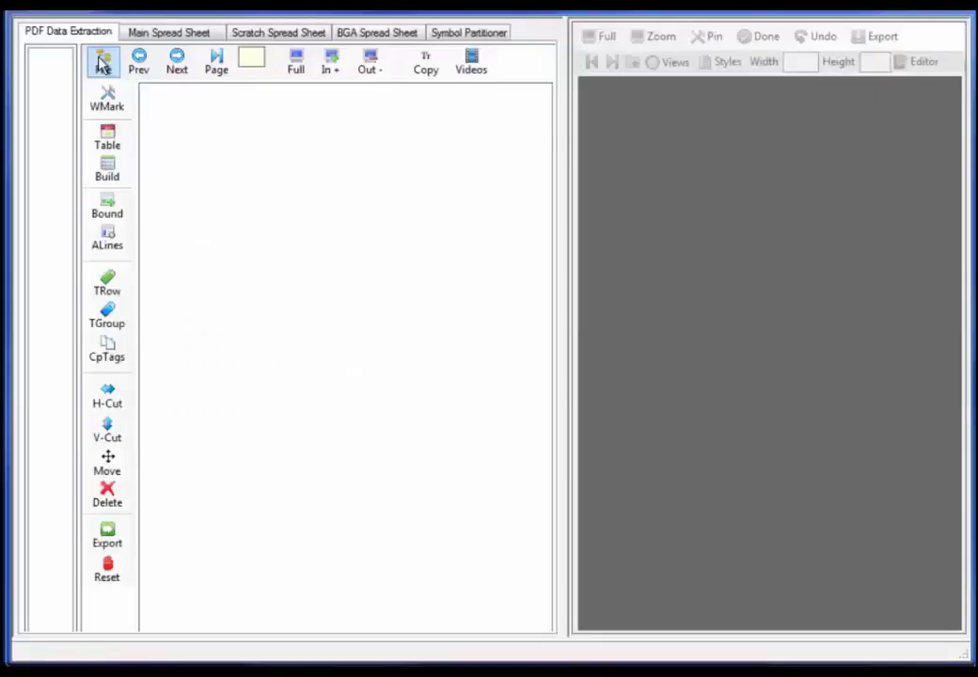
# - Open the MSP430FG479.pdf datasheet and widen the PDF viewing area
pyautogui.click(101, 62)
pyautogui.click(539, 299)
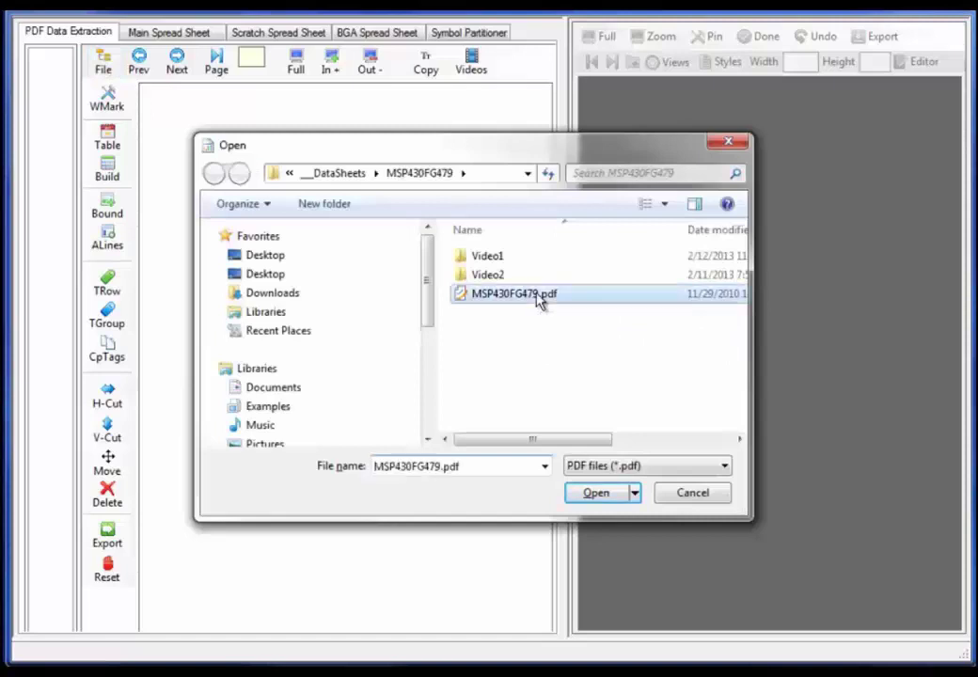
pyautogui.click(596, 493)
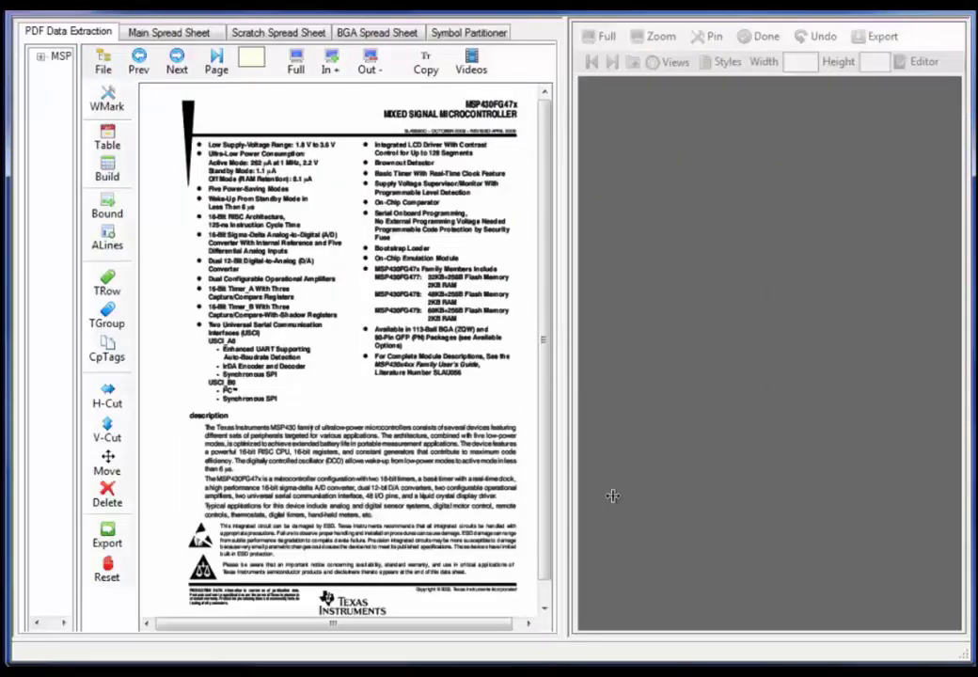
pyautogui.moveTo(570, 496); pyautogui.dragTo(763, 507)
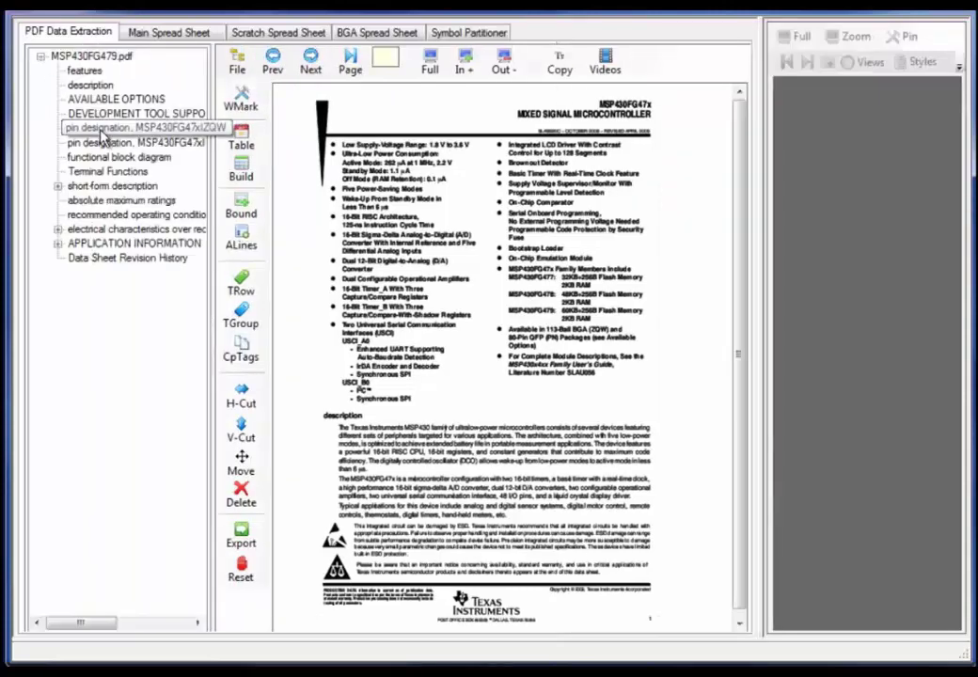
# - Go from the pin designation bookmark forward two pages to the Terminal Functions table
pyautogui.click(101, 132)
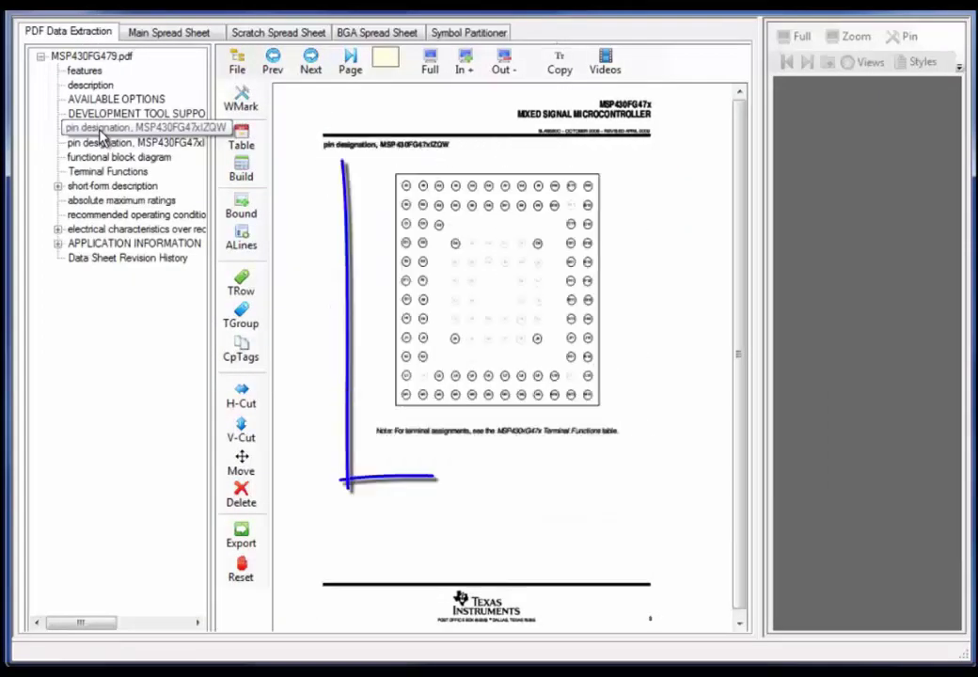
pyautogui.click(309, 65)
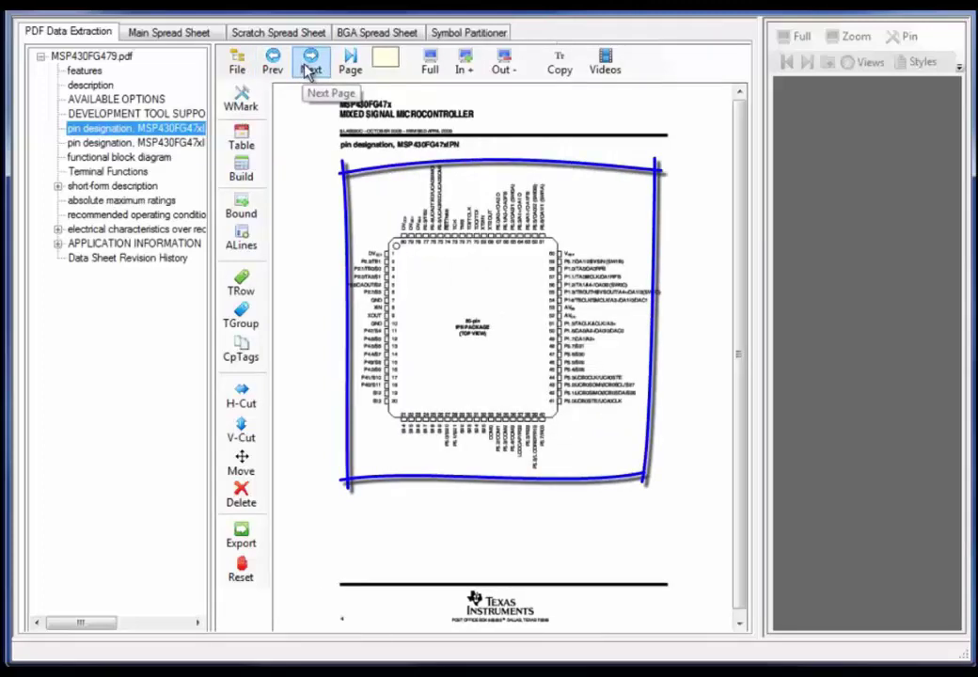
pyautogui.click(309, 68)
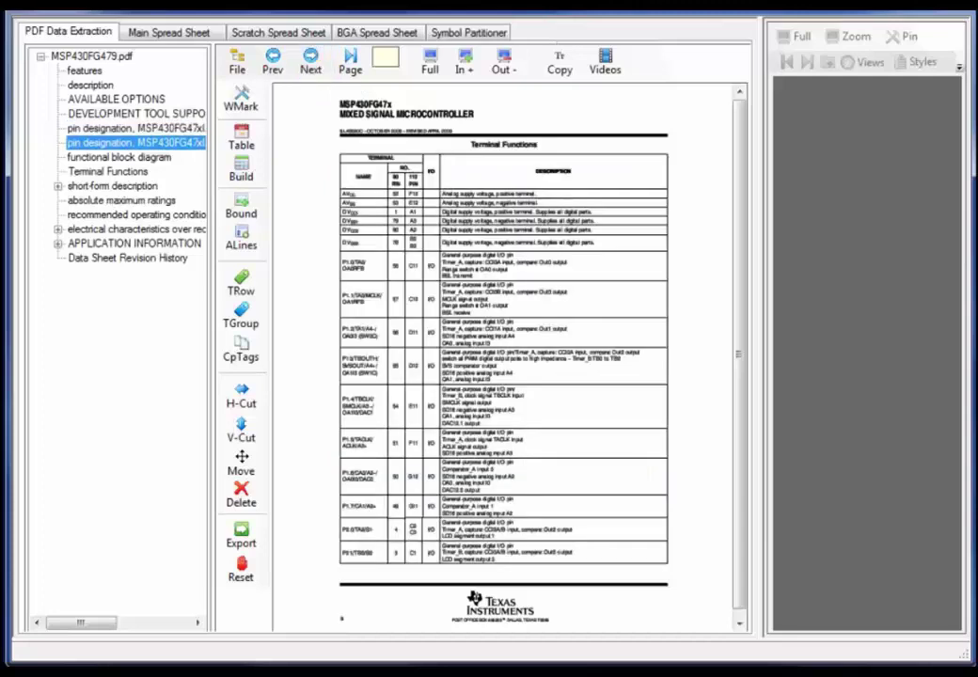
# - Outline and build the Terminal Functions table, marking its heading row as ignored
pyautogui.click(243, 144)
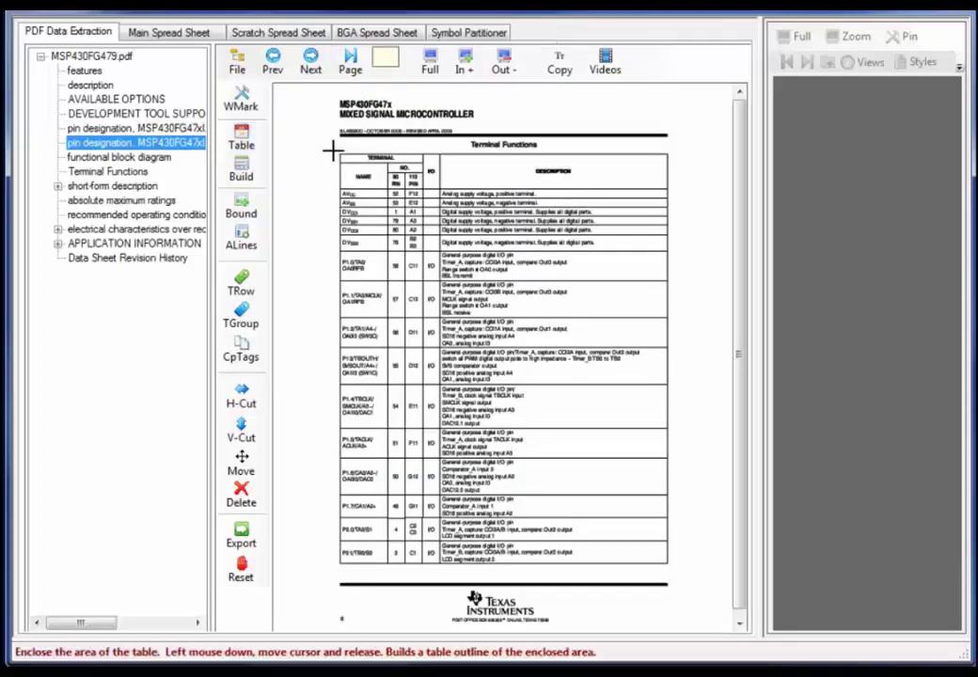
pyautogui.moveTo(334, 153); pyautogui.dragTo(687, 579)
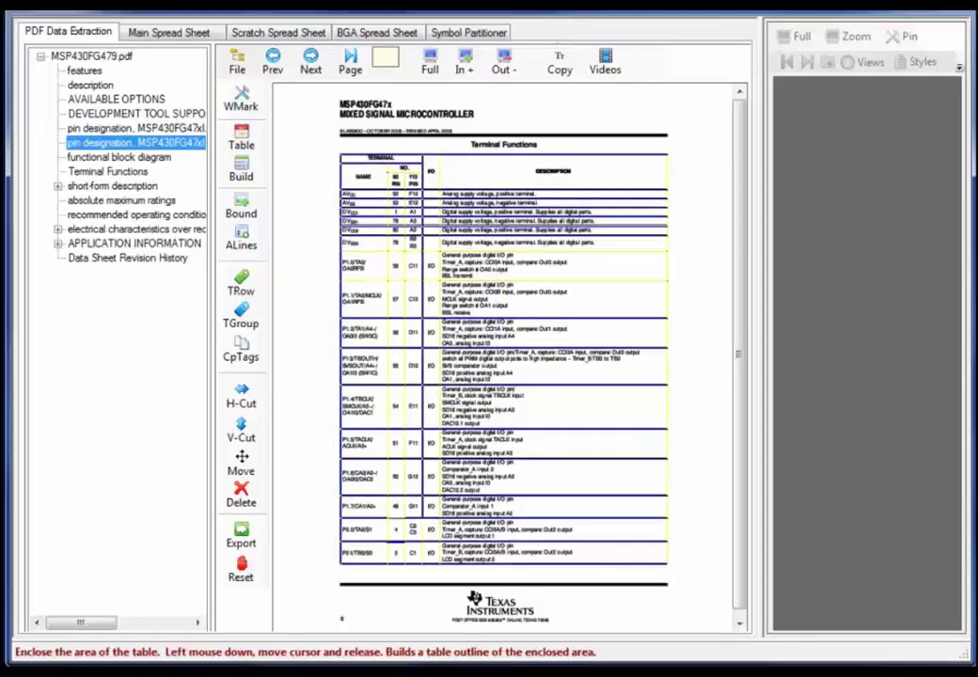
pyautogui.click(241, 175)
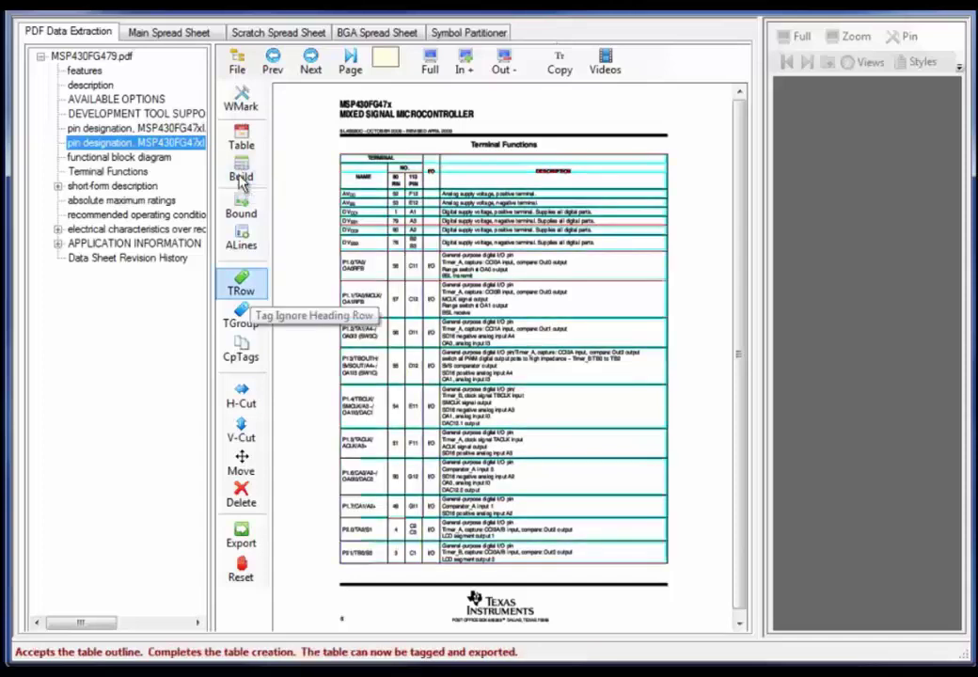
pyautogui.click(486, 158)
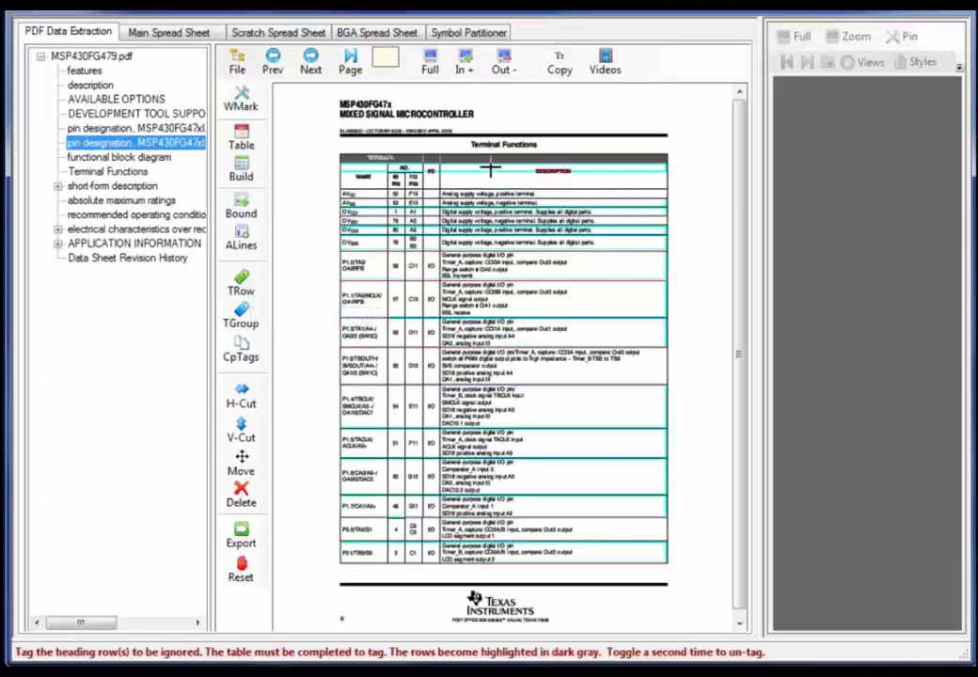
# - Export the 21 table lines to the scratch spreadsheet and go to the continued page
pyautogui.click(237, 544)
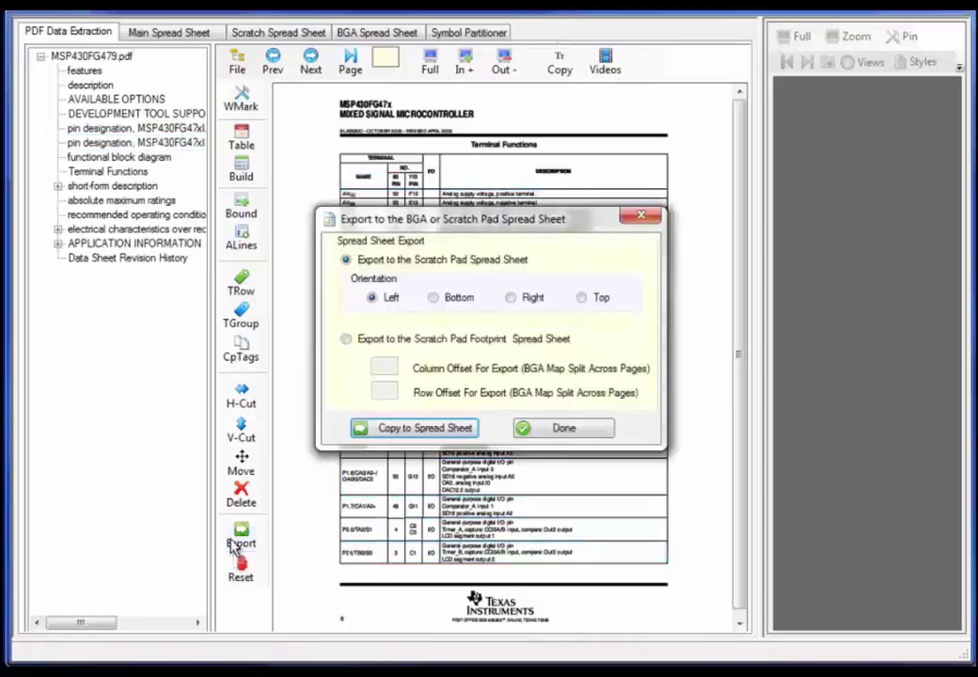
pyautogui.click(410, 430)
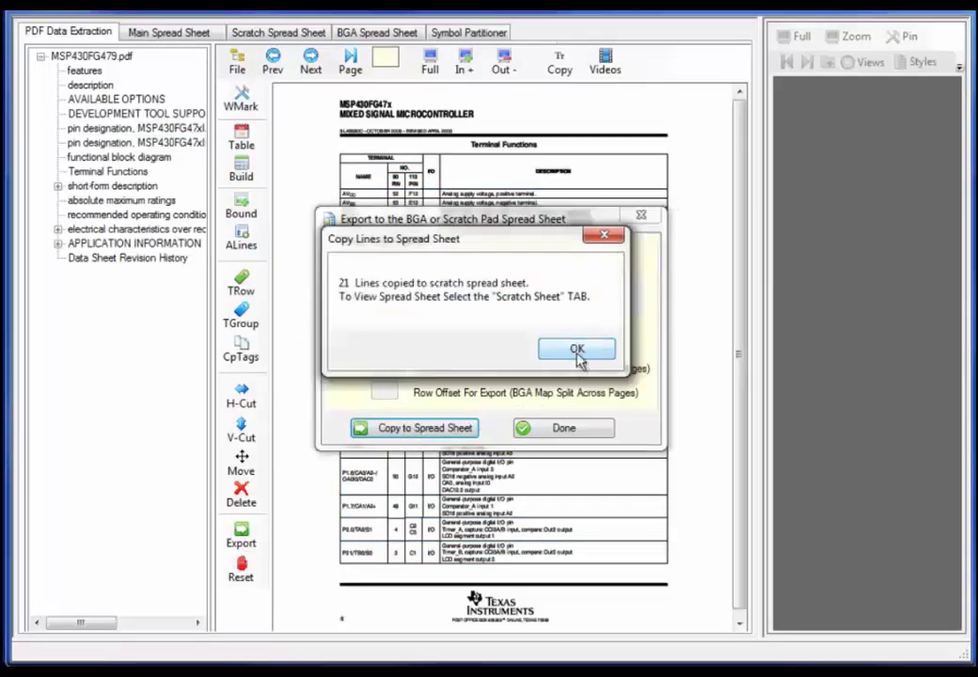
pyautogui.click(576, 351)
pyautogui.click(311, 66)
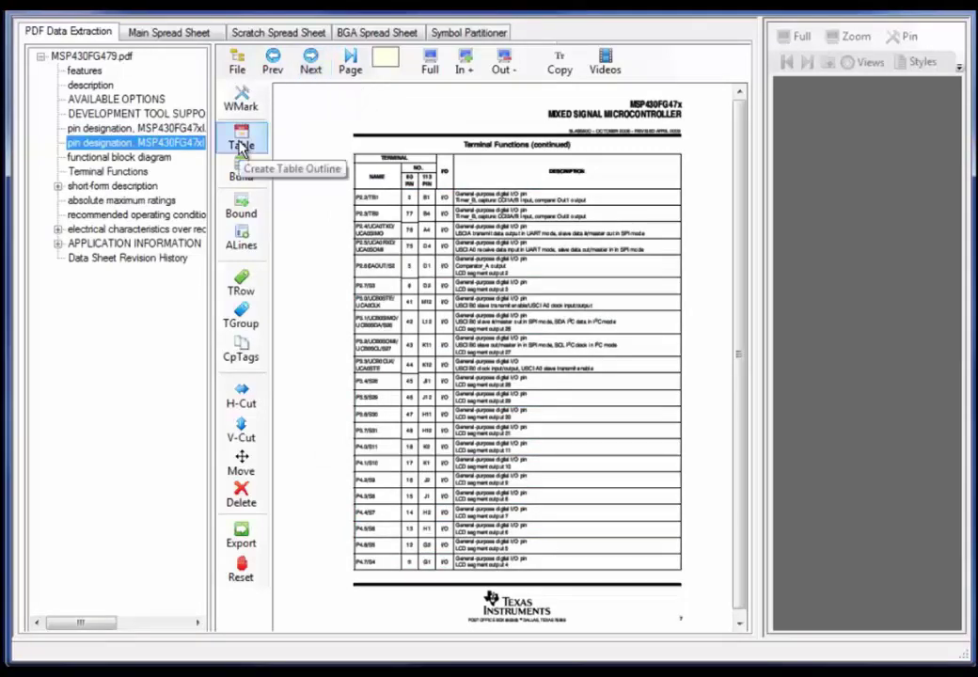
# - Build the continued table, reuse the ignored heading tags via CpTags, and export 47 lines
pyautogui.click(242, 145)
pyautogui.moveTo(348, 162); pyautogui.dragTo(736, 606)
pyautogui.click(240, 172)
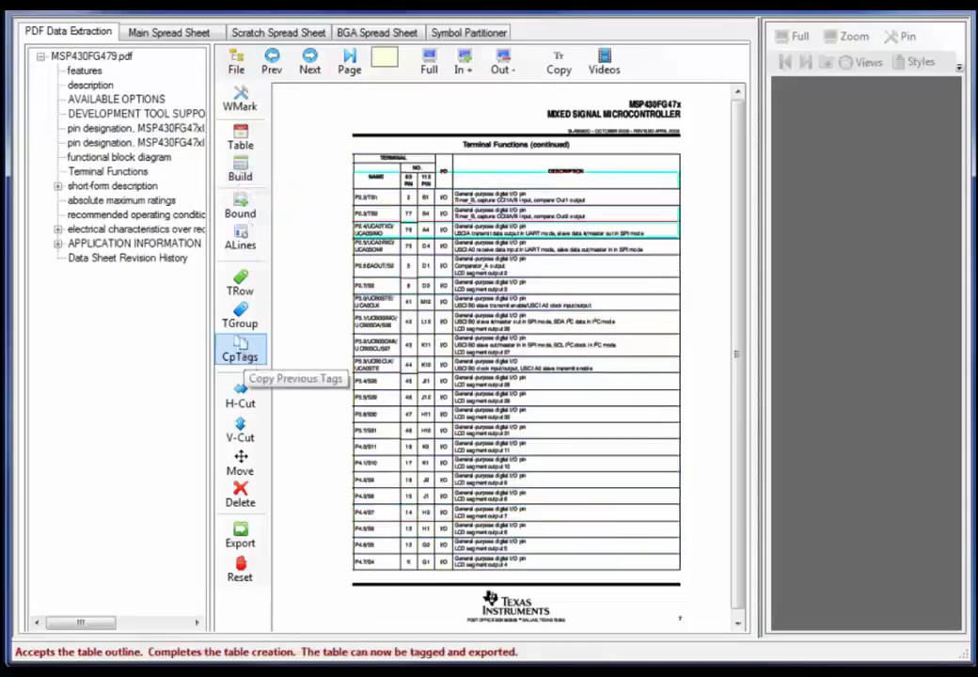
pyautogui.click(241, 356)
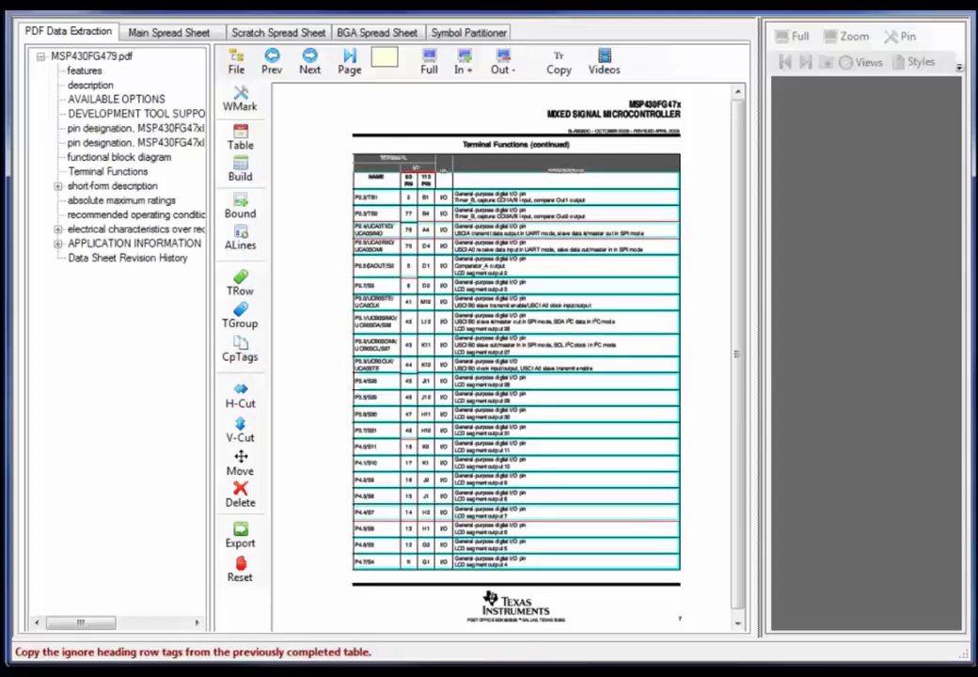
pyautogui.click(239, 533)
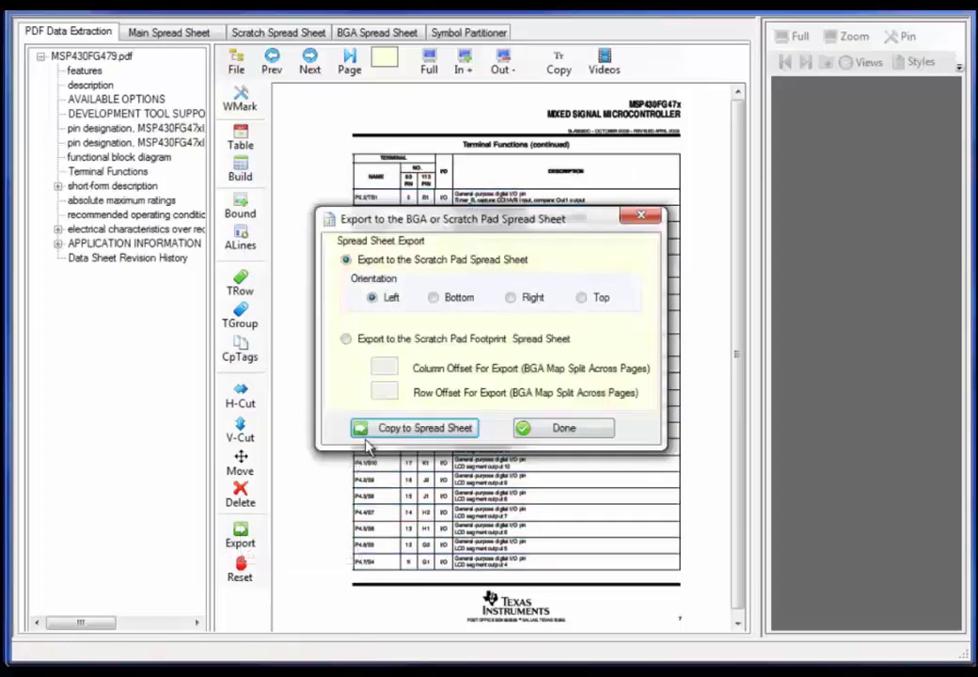
pyautogui.click(399, 430)
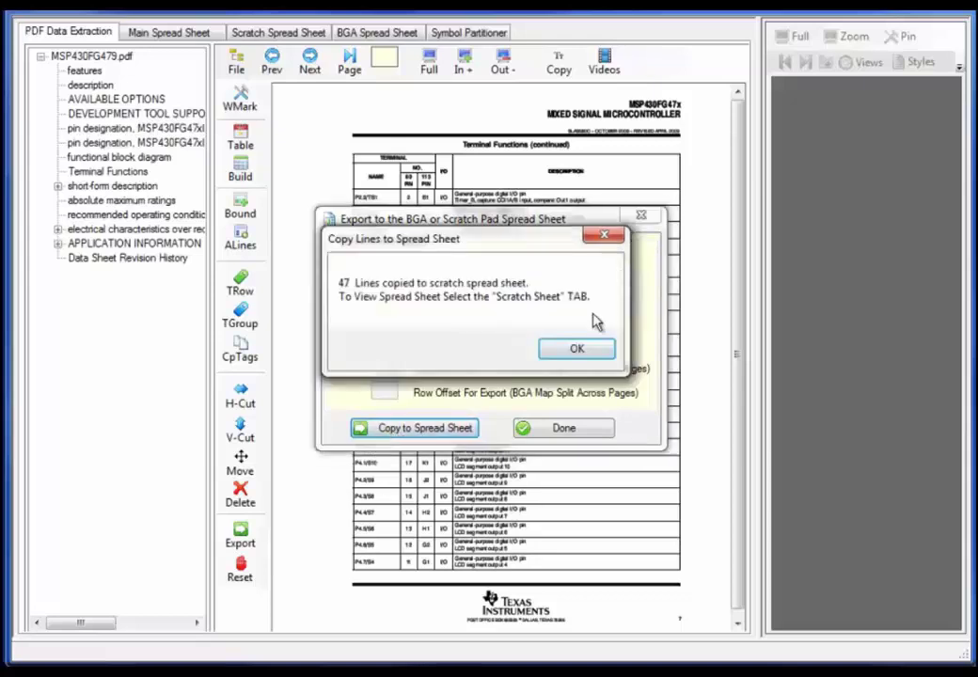
# - On the next continued page, build the table with copied heading tags and export 25 lines
pyautogui.click(581, 347)
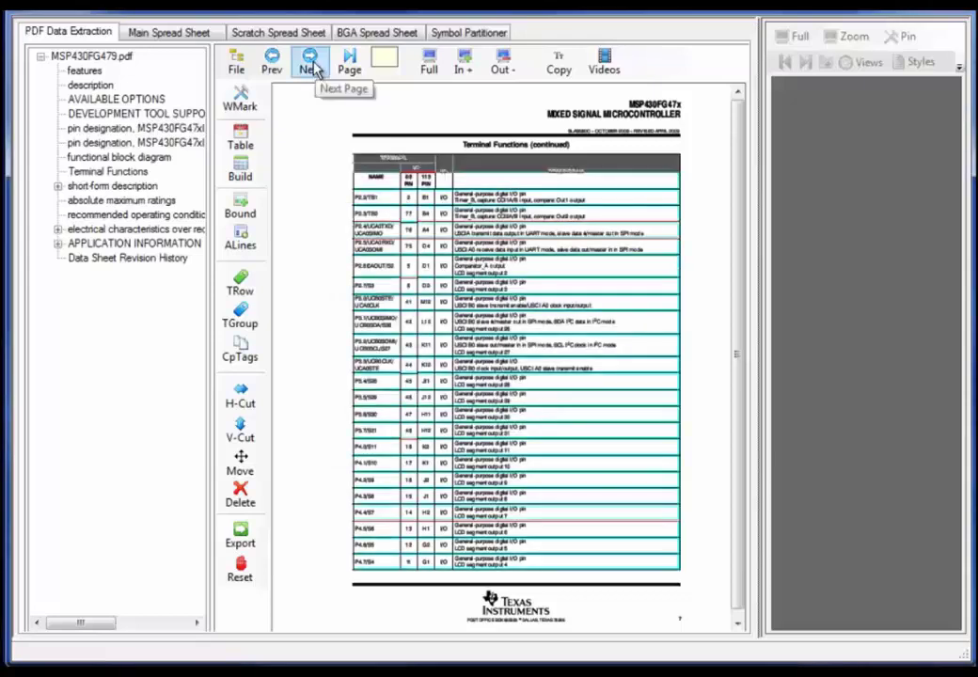
pyautogui.click(313, 68)
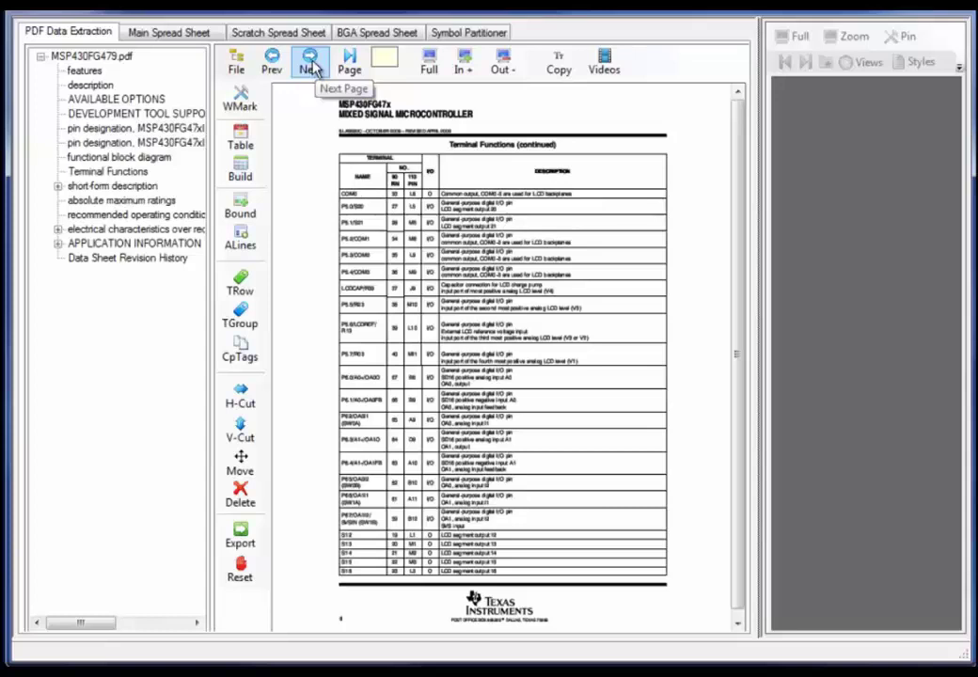
pyautogui.click(240, 143)
pyautogui.moveTo(338, 151); pyautogui.dragTo(675, 585)
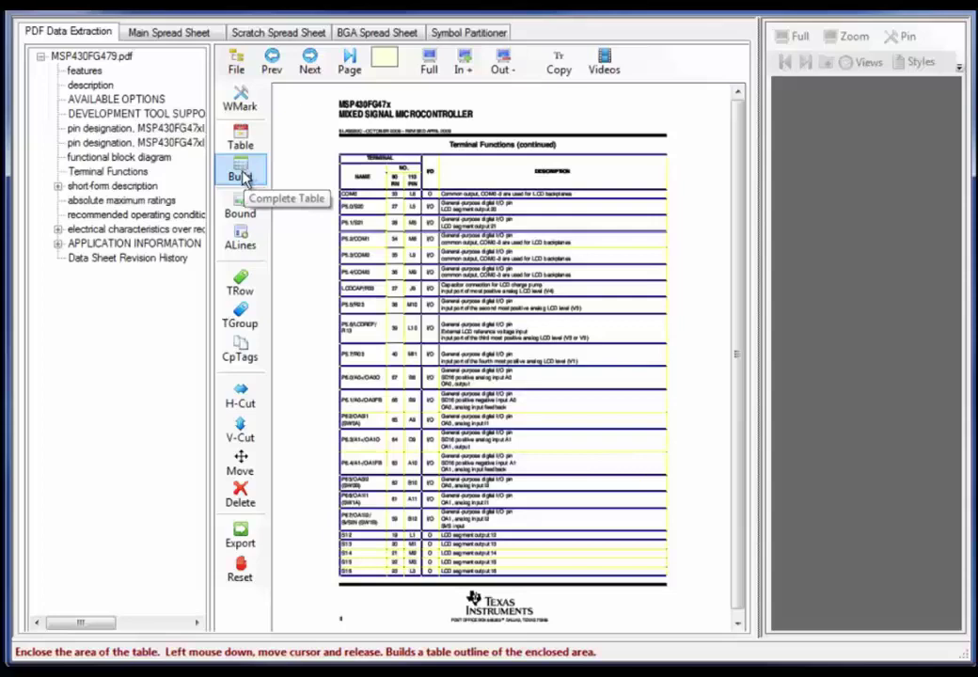
pyautogui.click(241, 175)
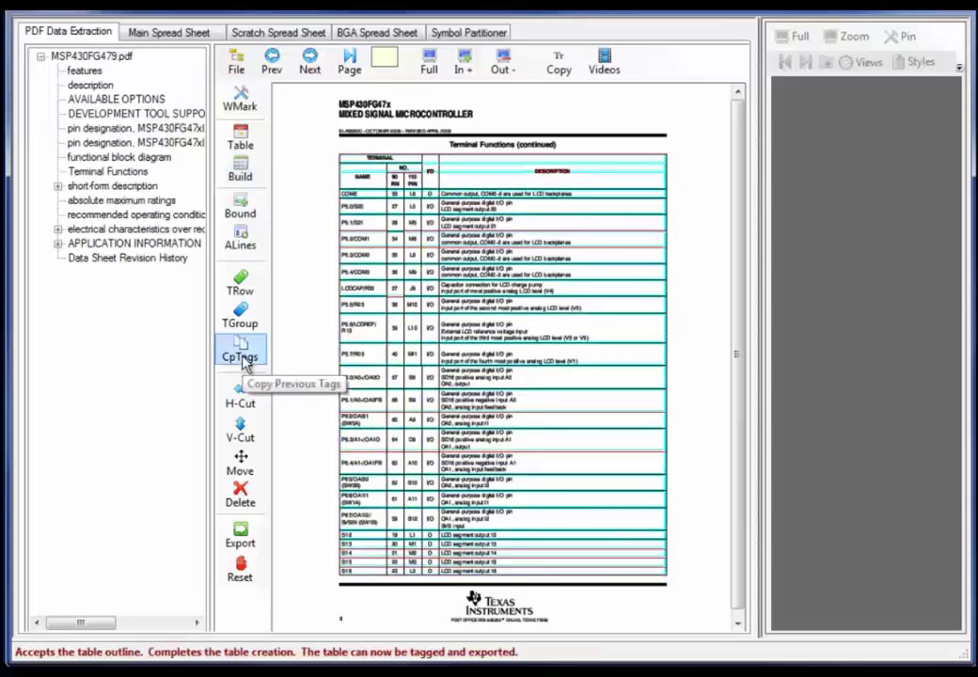
pyautogui.click(241, 364)
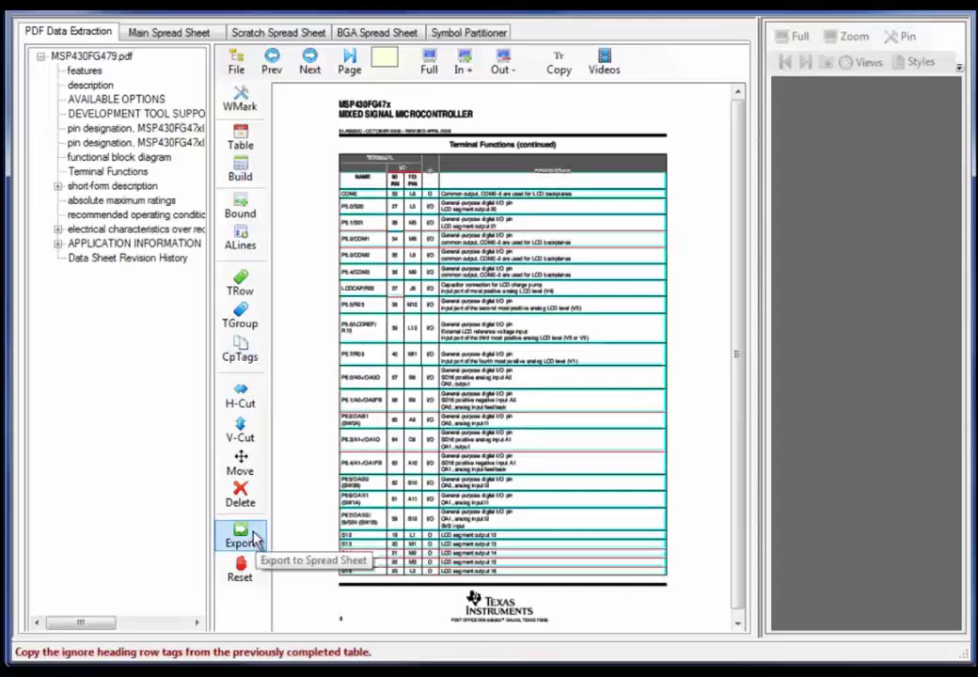
pyautogui.click(254, 539)
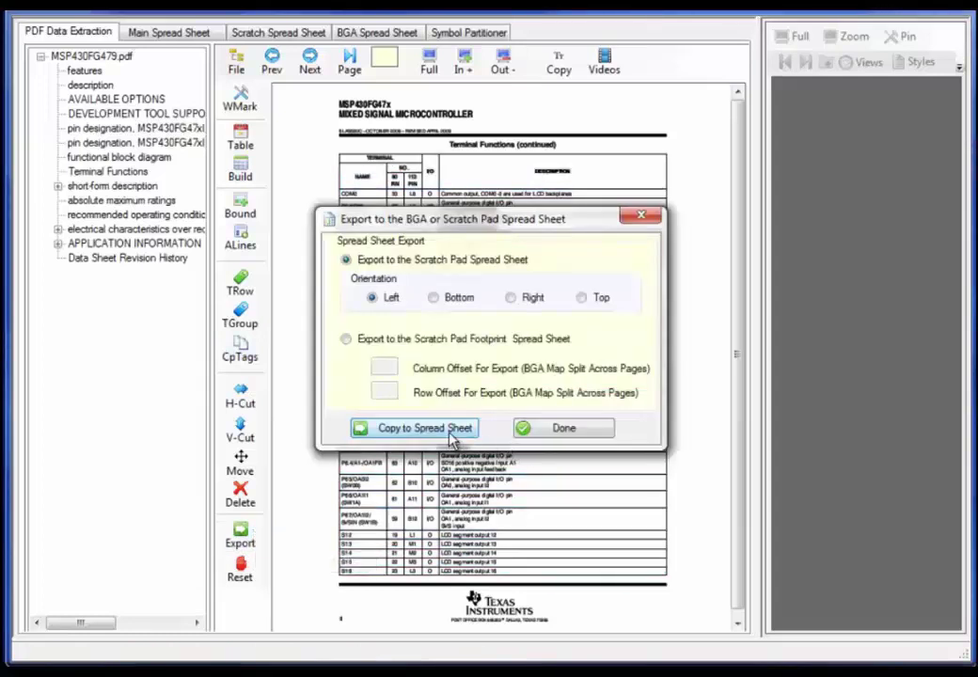
pyautogui.click(451, 430)
pyautogui.click(586, 347)
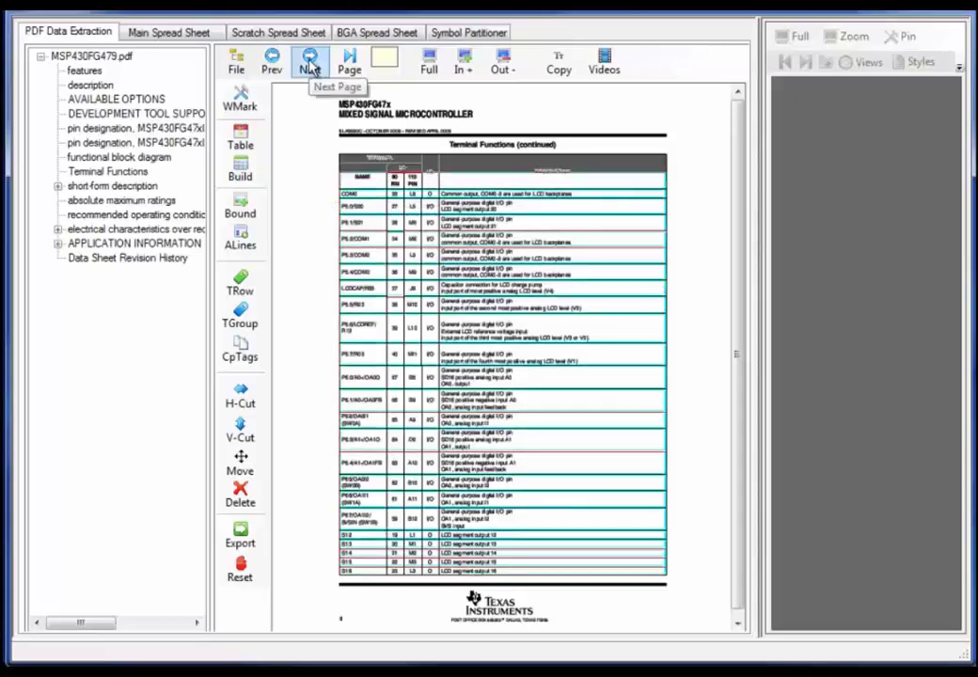
# - On the following page, build the table, reapply heading tags, and copy its 30 lines
pyautogui.click(310, 68)
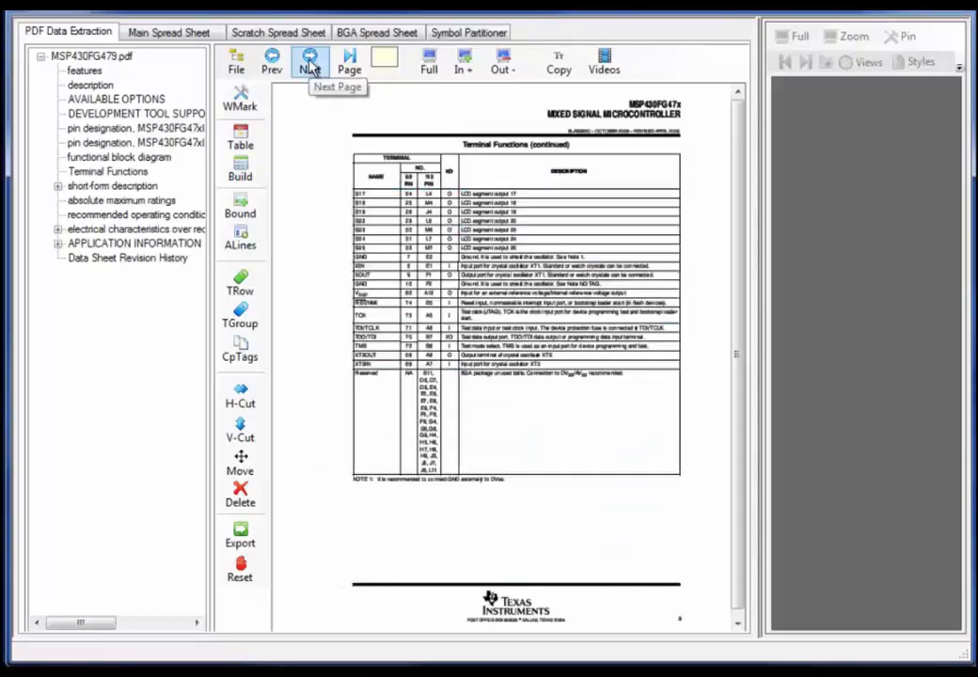
pyautogui.click(240, 141)
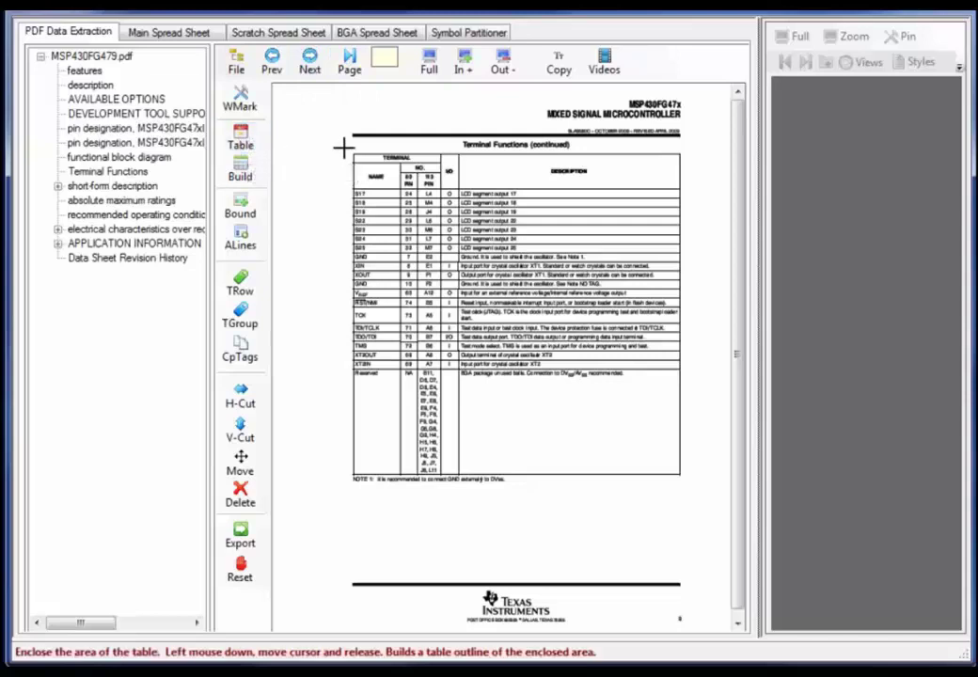
pyautogui.moveTo(346, 154)
pyautogui.mouseDown()
pyautogui.moveTo(718, 553)
pyautogui.moveTo(670, 504)
pyautogui.moveTo(694, 497)
pyautogui.mouseUp()
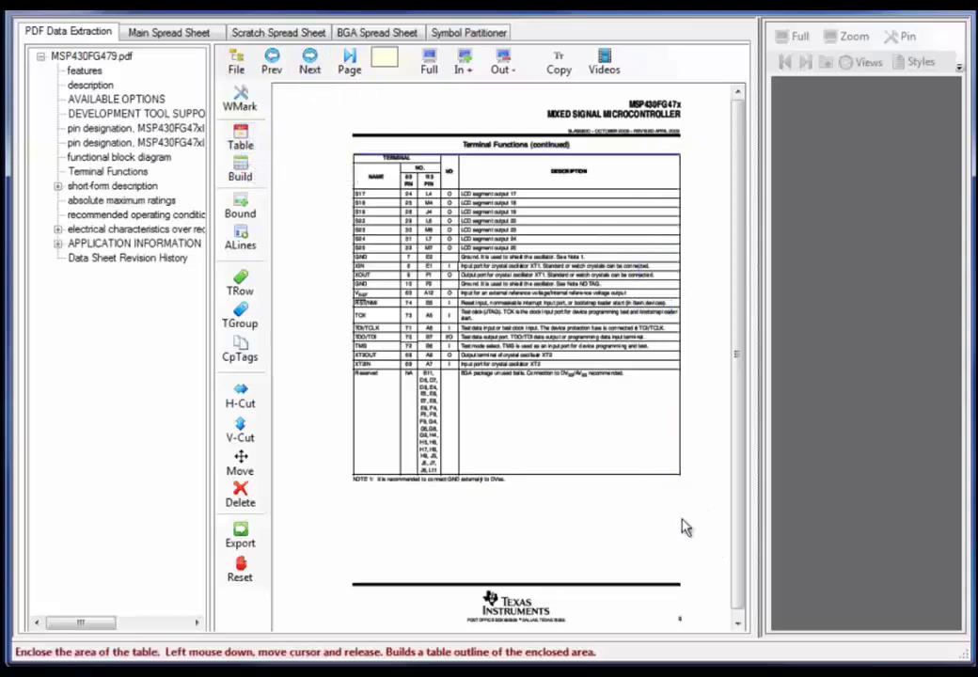
pyautogui.click(240, 175)
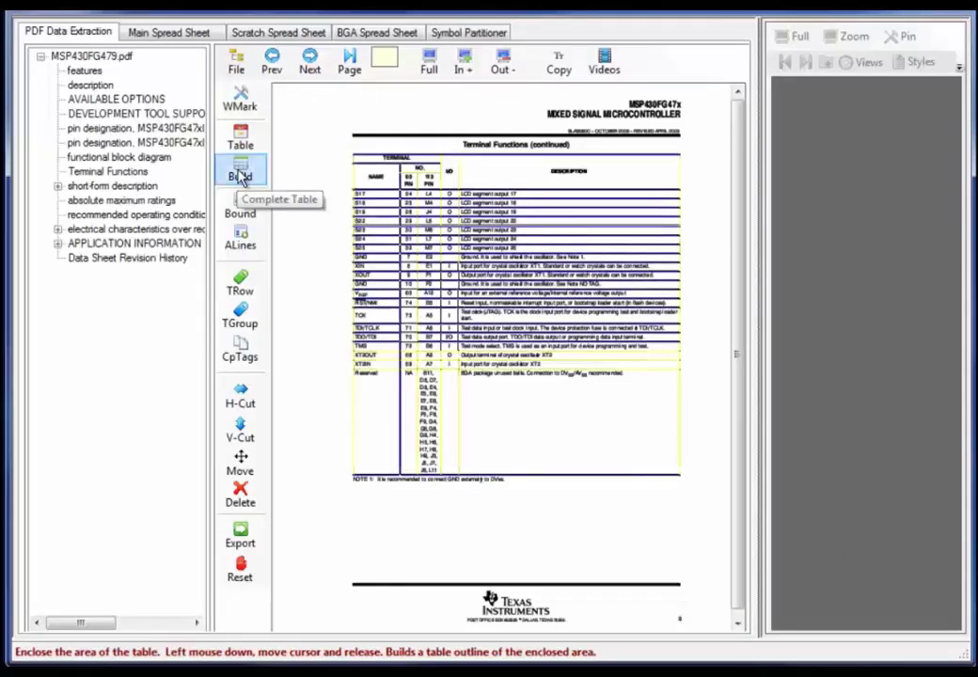
pyautogui.click(244, 364)
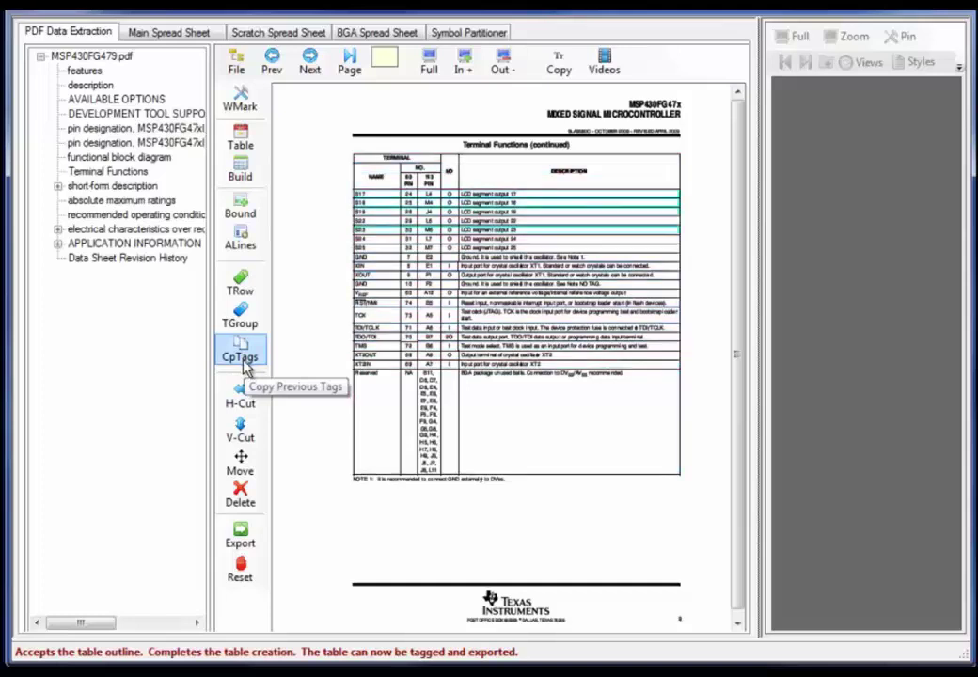
pyautogui.click(240, 540)
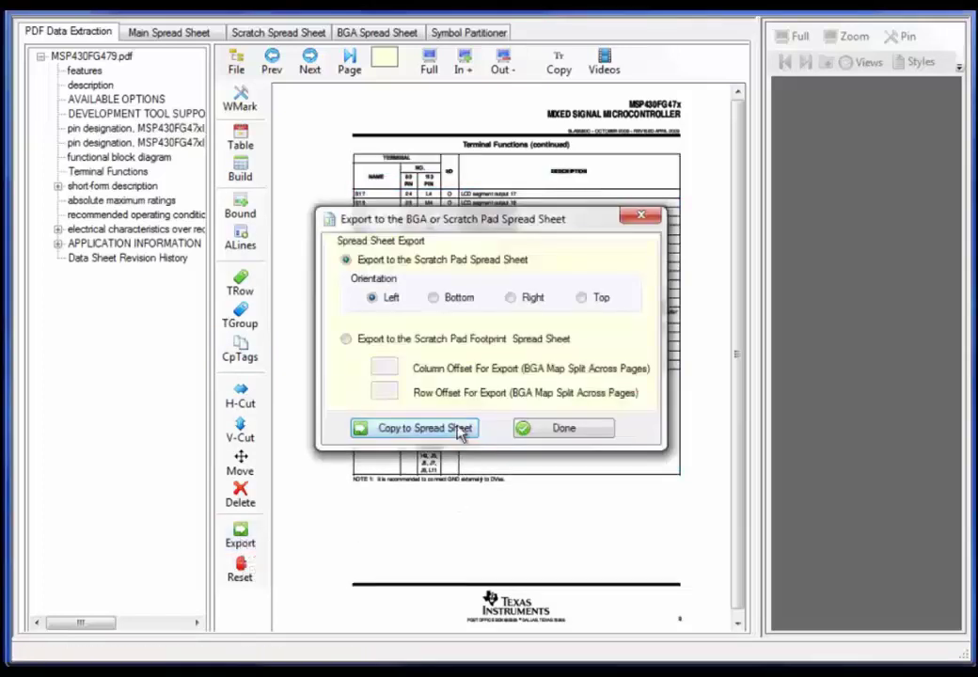
pyautogui.click(459, 430)
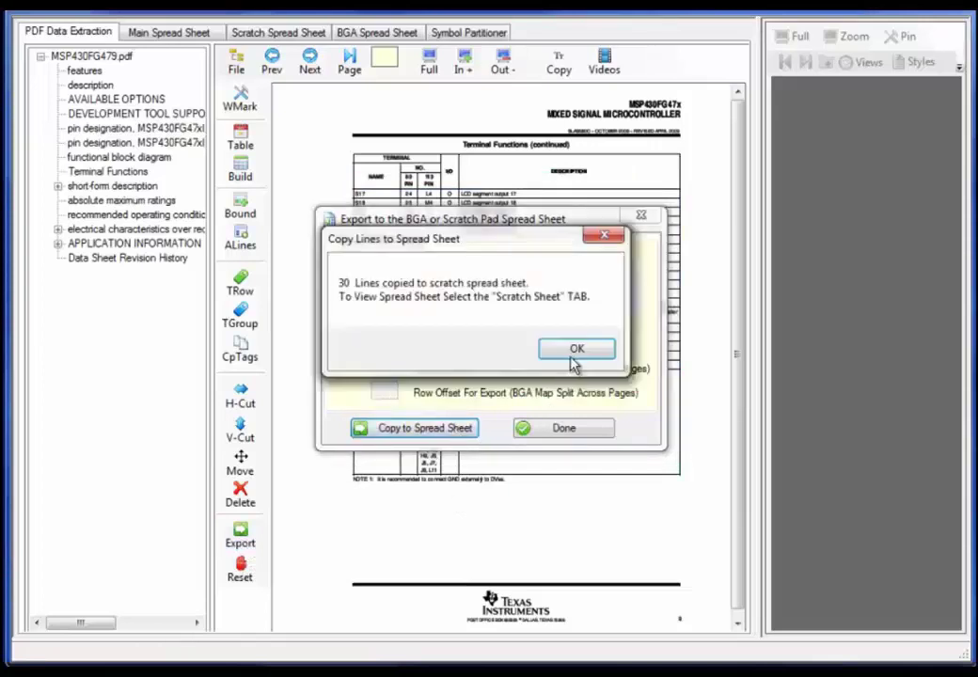
# - Go to the top of the scratch spreadsheet and widen column B for full pin names
pyautogui.click(575, 350)
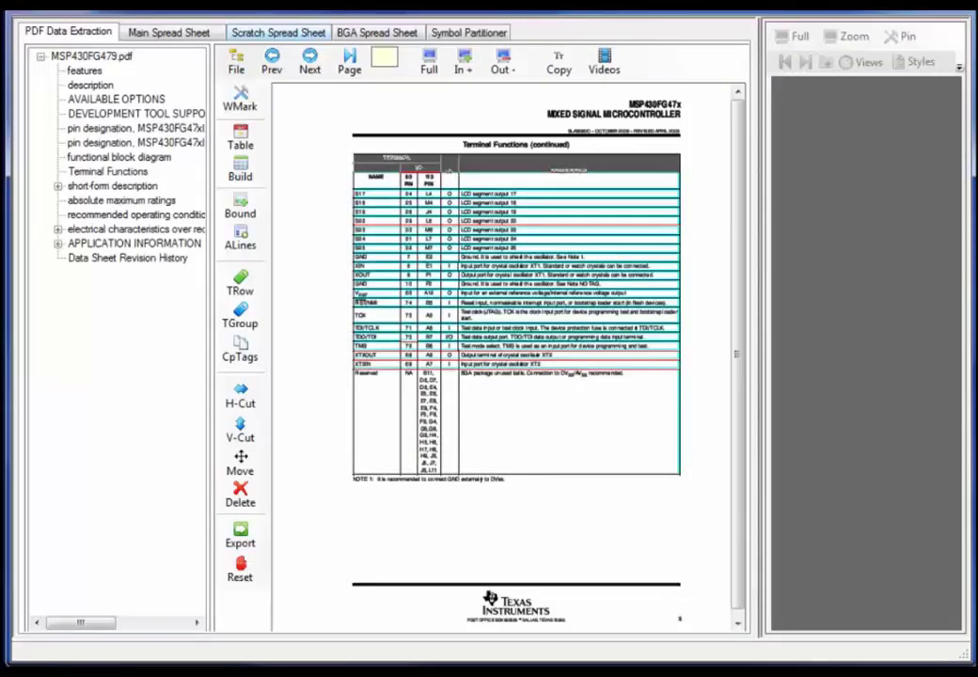
pyautogui.click(278, 32)
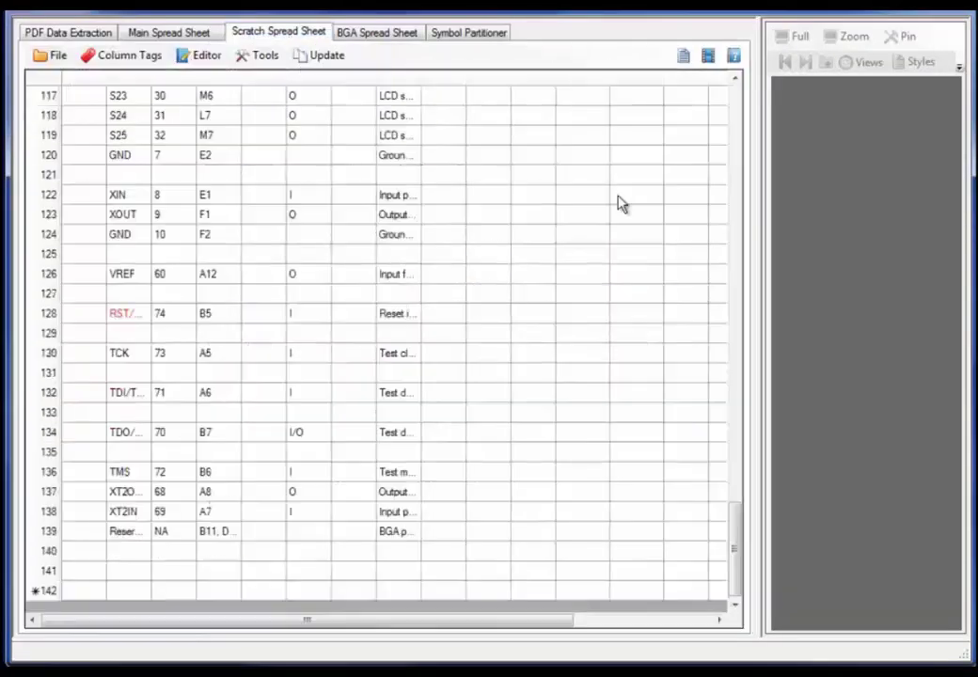
pyautogui.hotkey('ctrl', 'Home')
pyautogui.moveTo(150, 81); pyautogui.dragTo(302, 115)
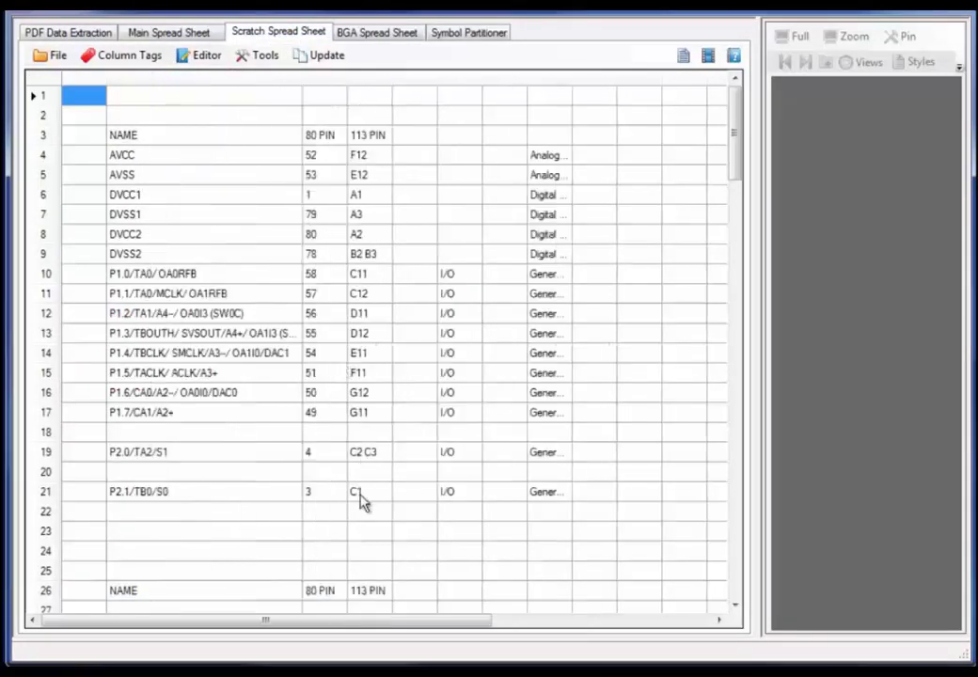
# - Tag column B as Pin Name, 113 PIN as Number, and descriptions as Direction
pyautogui.click(136, 58)
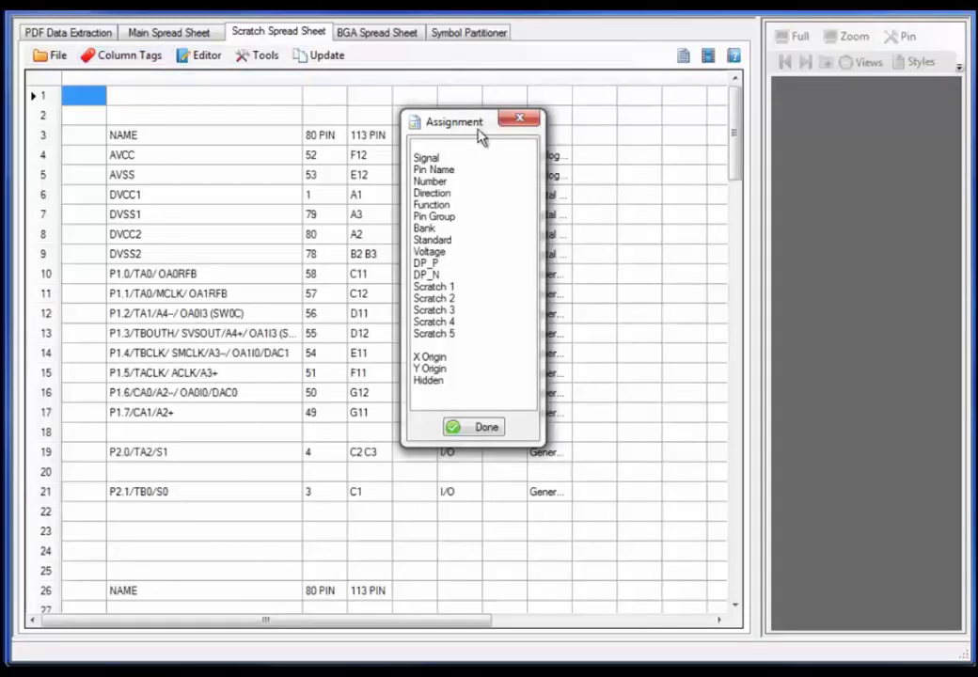
pyautogui.moveTo(478, 134); pyautogui.dragTo(808, 186)
pyautogui.moveTo(779, 226); pyautogui.dragTo(143, 80)
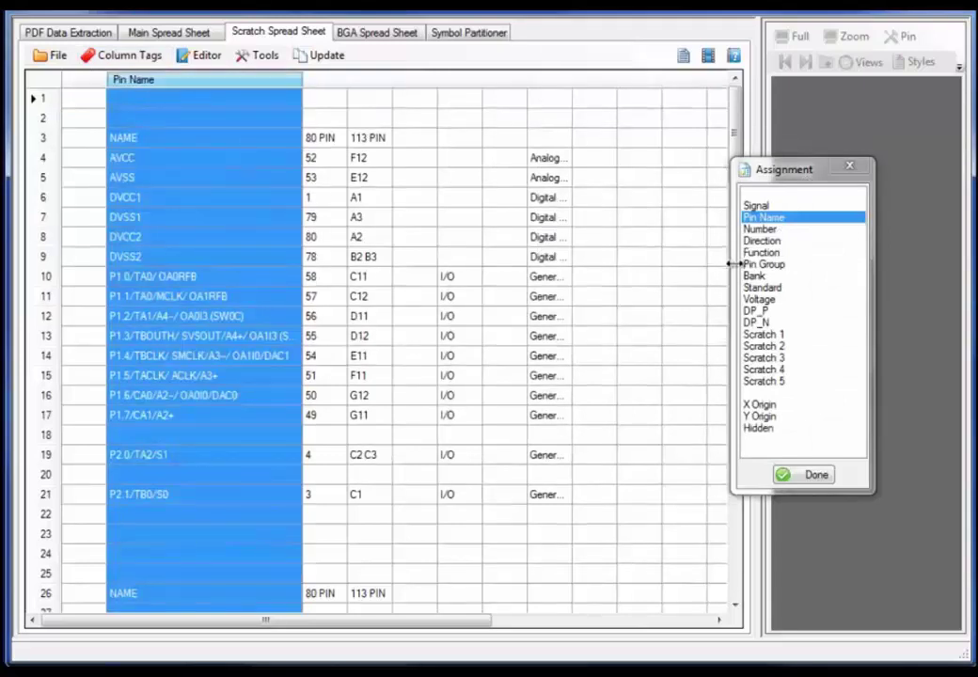
pyautogui.moveTo(758, 228); pyautogui.dragTo(360, 82)
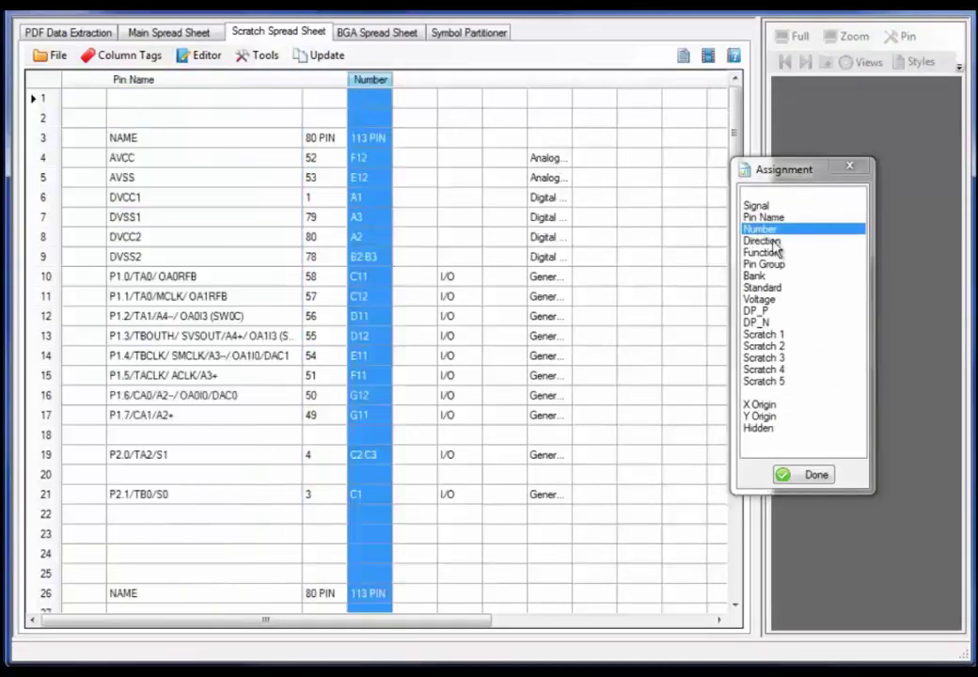
pyautogui.click(771, 241)
pyautogui.click(551, 81)
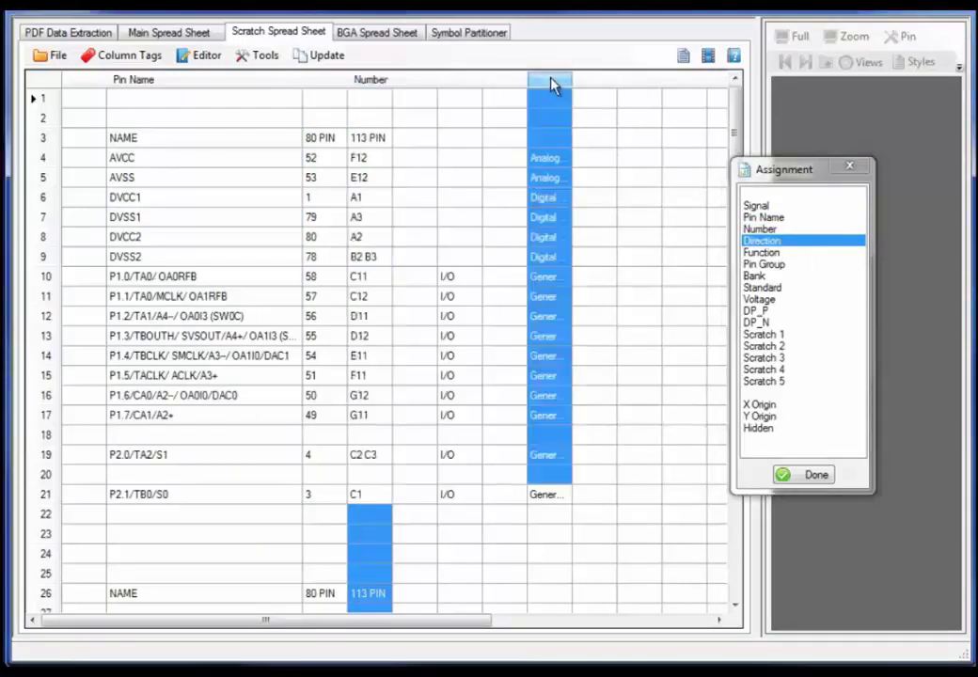
pyautogui.moveTo(647, 87); pyautogui.dragTo(678, 91)
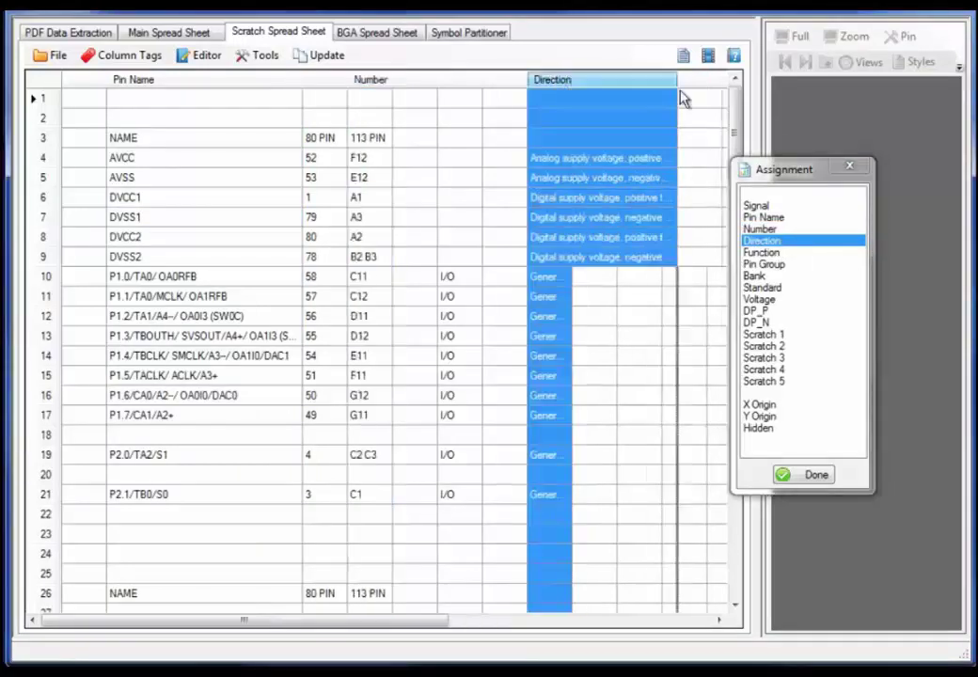
# - Copy the tagged columns into the main spreadsheet, 142 rows
pyautogui.click(849, 167)
pyautogui.click(324, 58)
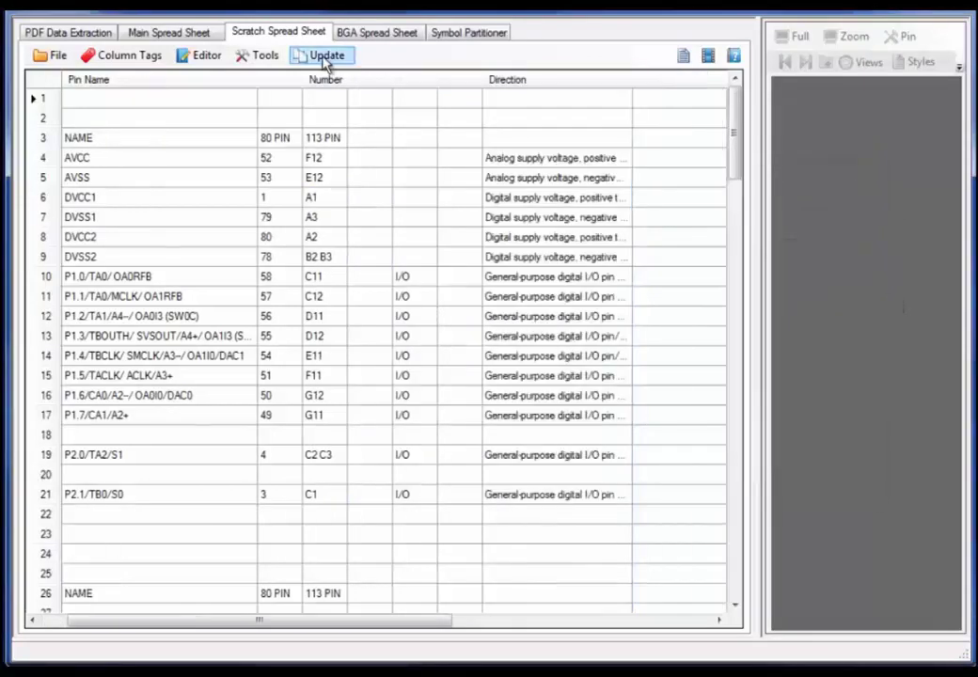
pyautogui.click(324, 58)
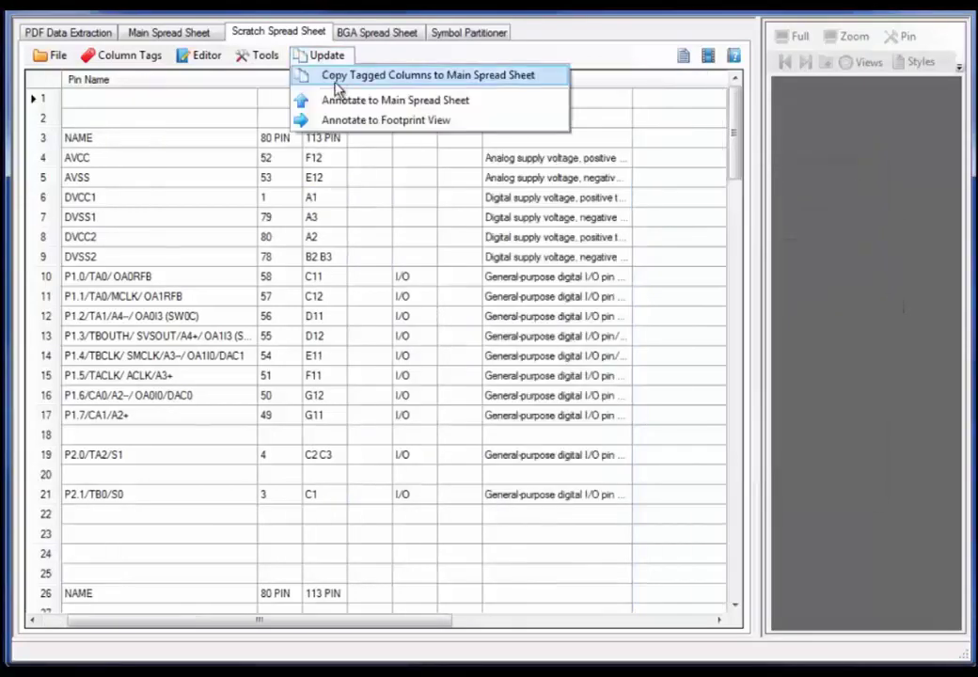
pyautogui.click(337, 76)
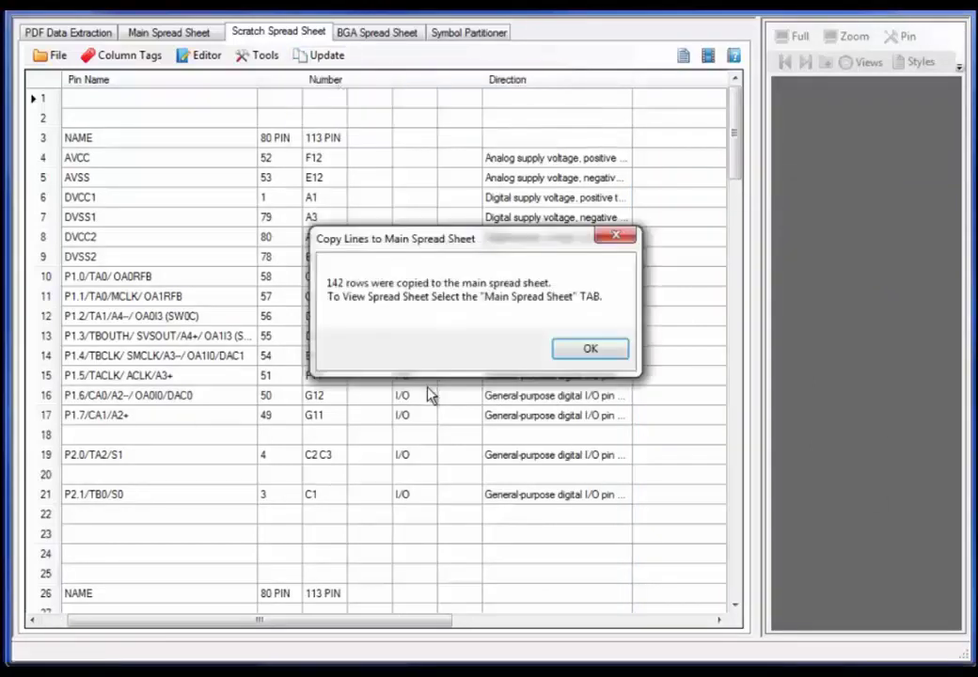
pyautogui.click(589, 349)
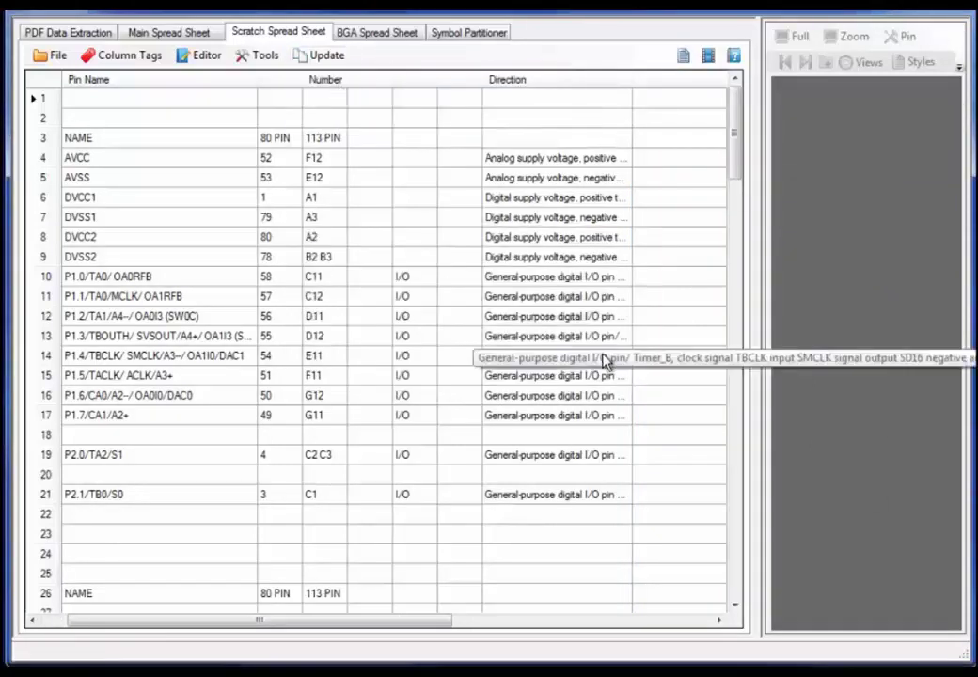
pyautogui.click(168, 32)
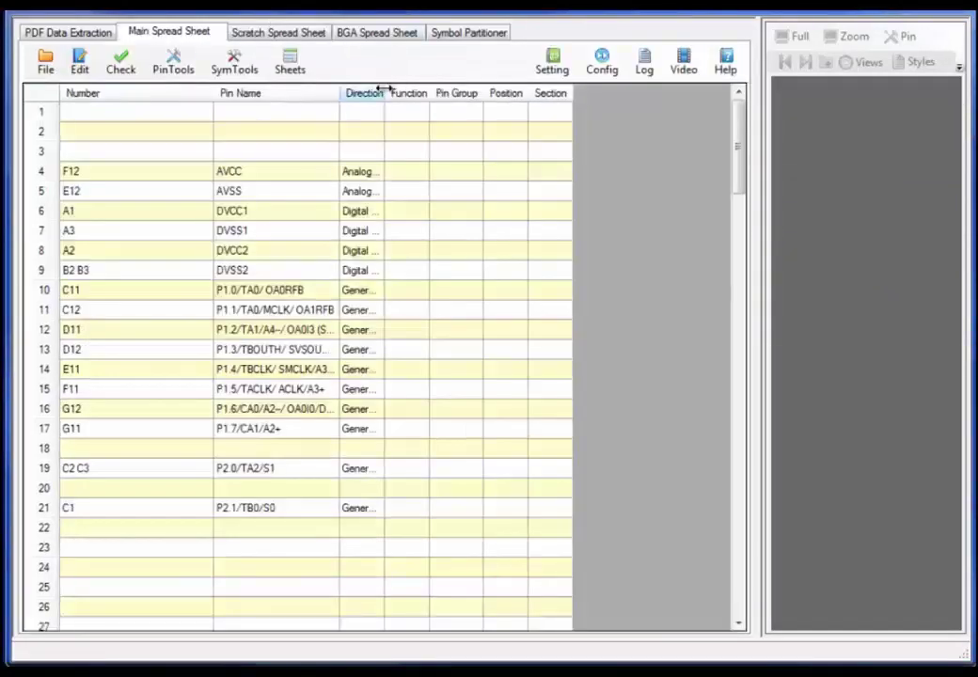
pyautogui.moveTo(545, 85); pyautogui.dragTo(546, 86)
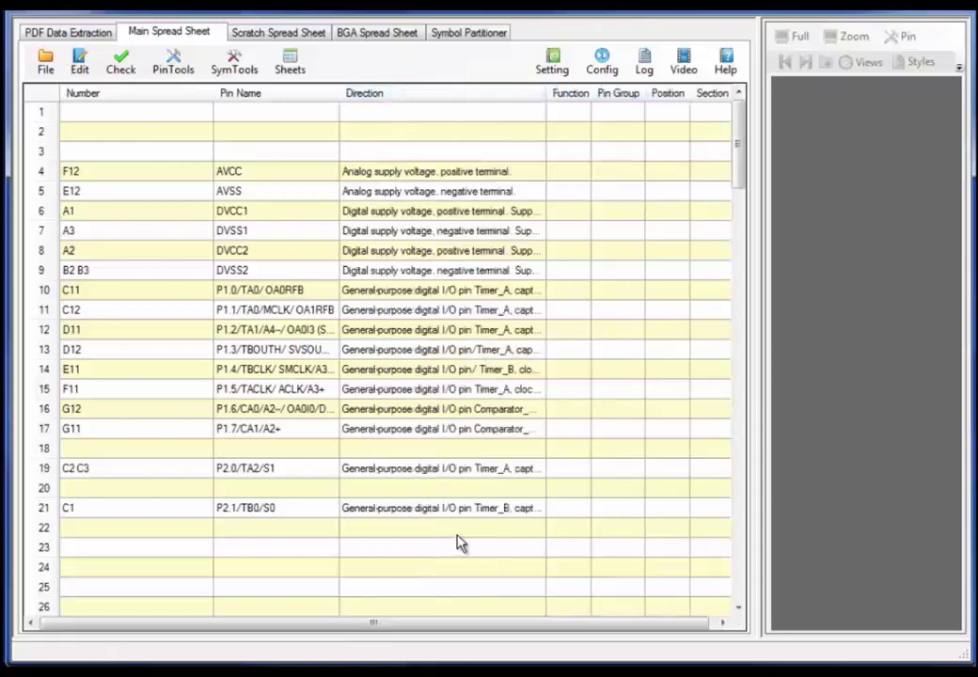
# - Derive Power, Input, Output or Bidir direction codes from descriptions and widen the Direction column
pyautogui.click(178, 69)
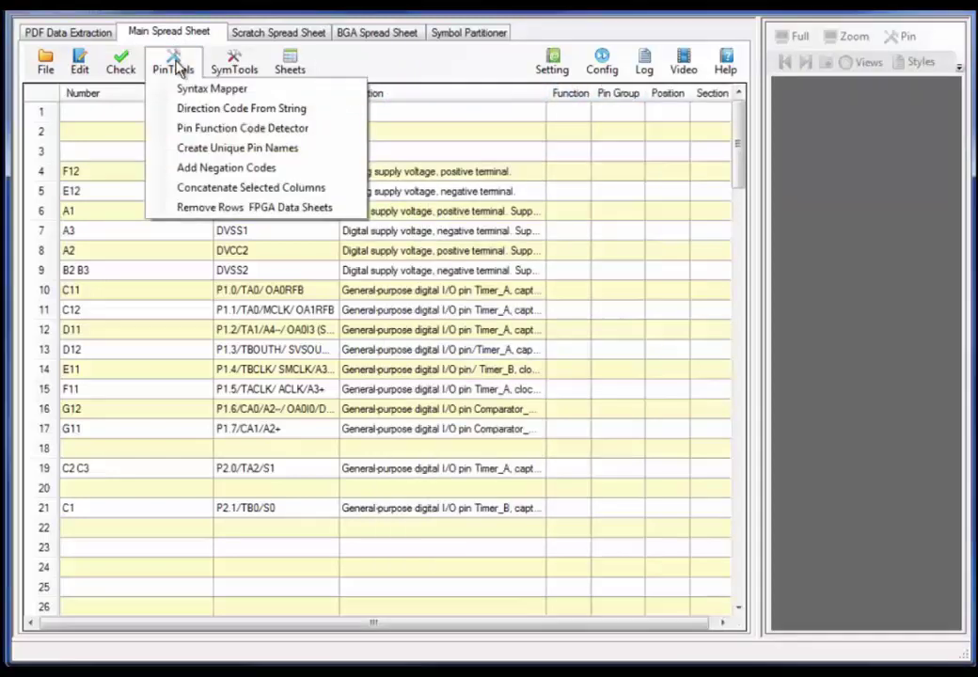
pyautogui.click(179, 109)
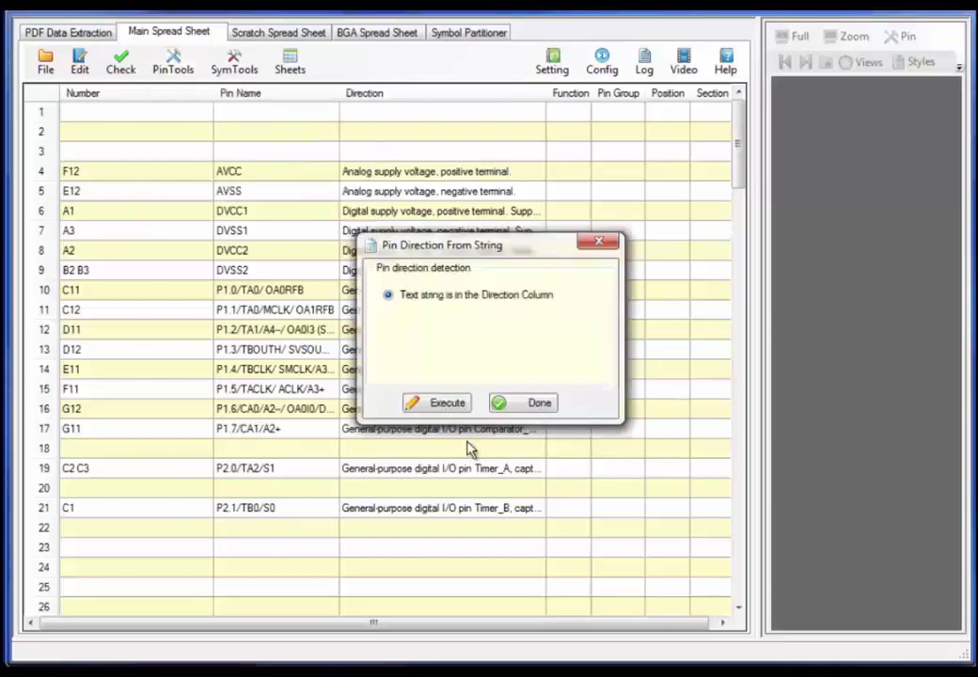
pyautogui.click(455, 404)
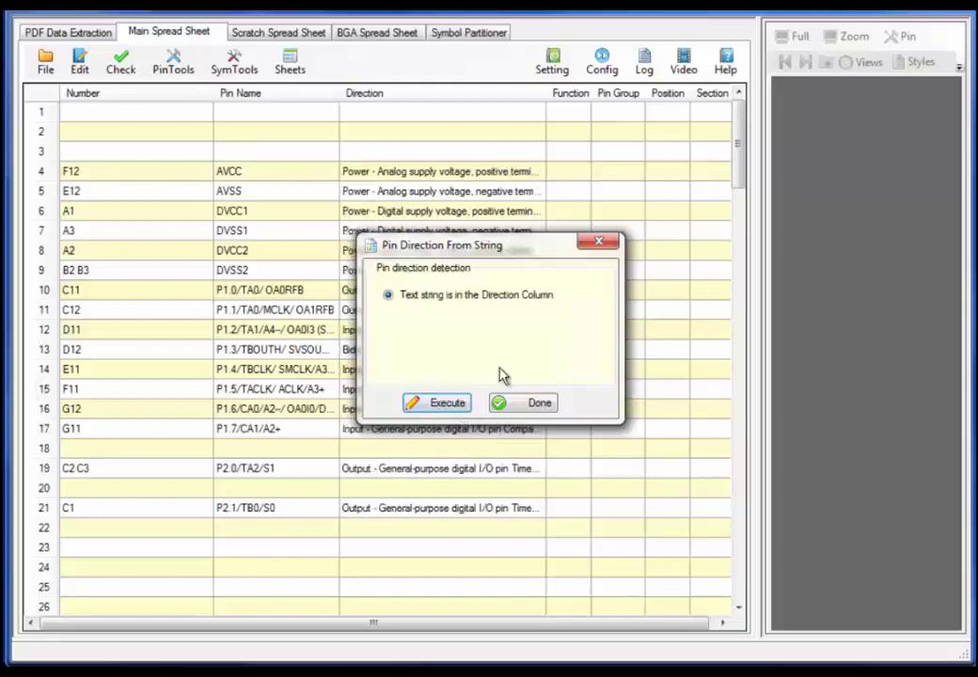
pyautogui.click(599, 243)
pyautogui.moveTo(545, 97); pyautogui.dragTo(687, 96)
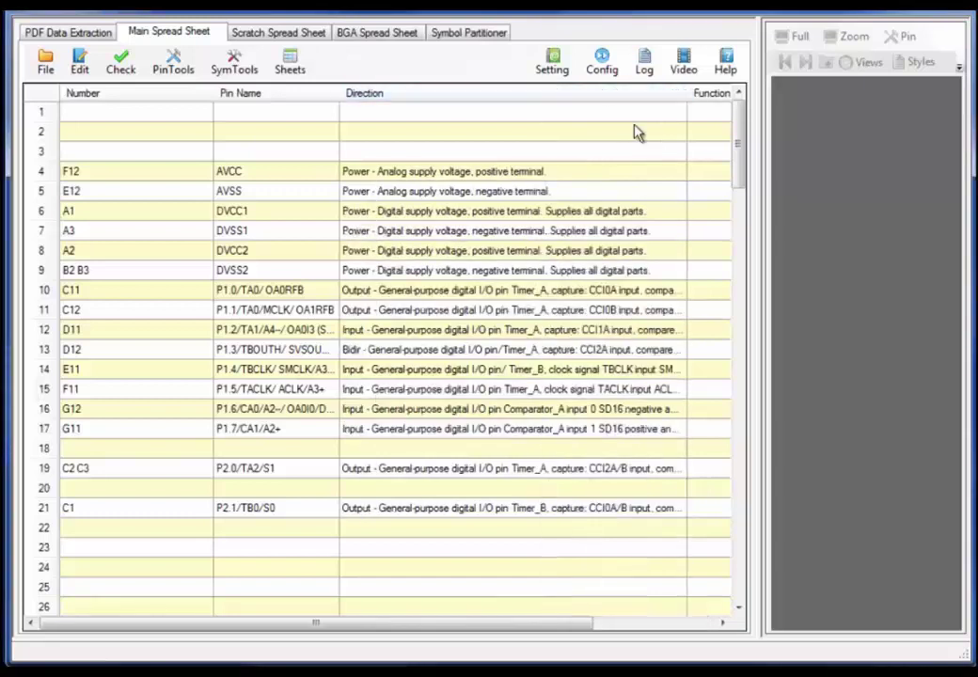
# - Check the 111-pin MSP430FG47x list and correct AVSS, DVSS1 and DVSS2 to Ground
pyautogui.click(120, 75)
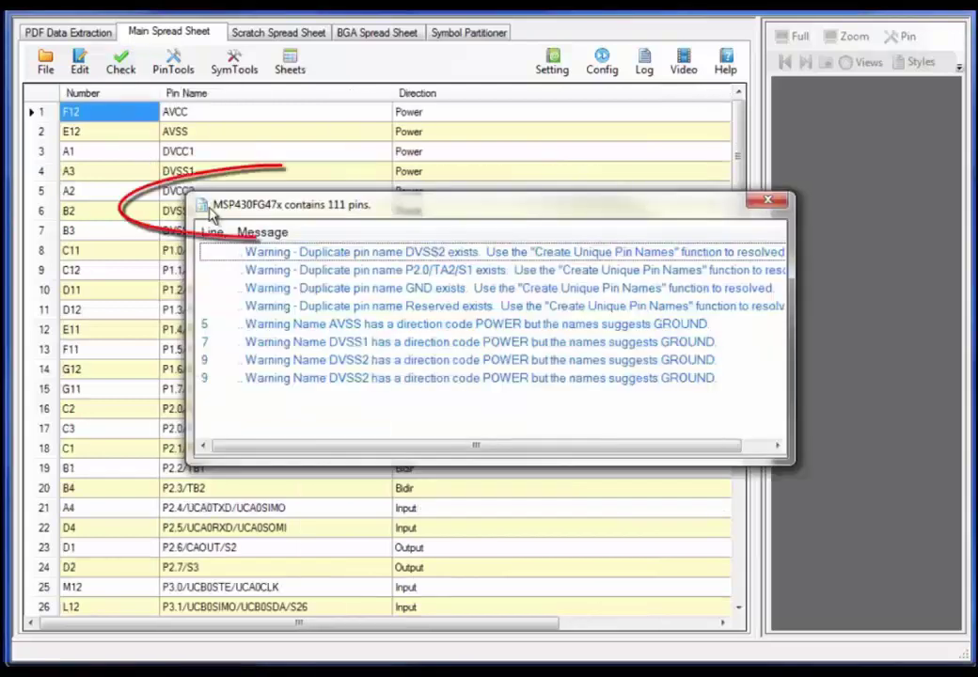
pyautogui.click(264, 328)
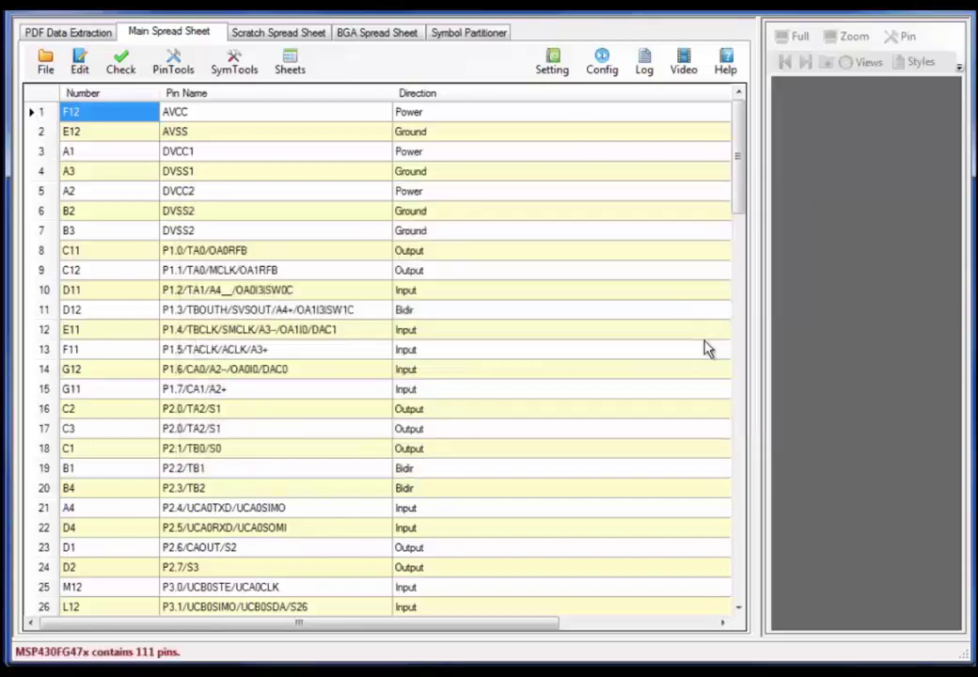
pyautogui.click(606, 72)
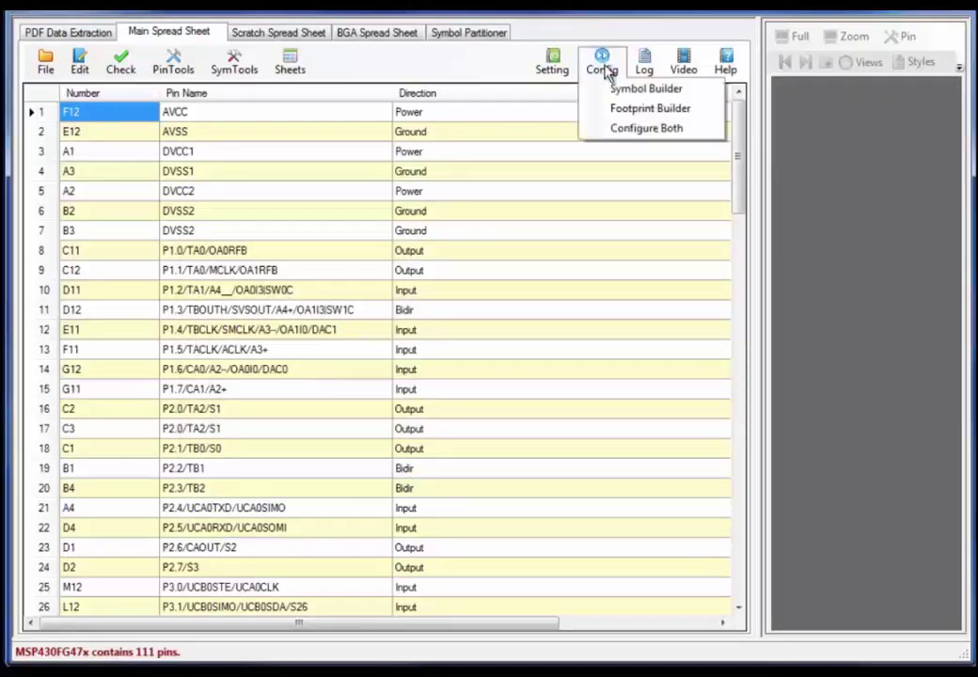
# - Switch to footprint building and preview connector types from DB_RightAngle to the ZIF right-angle
pyautogui.click(619, 111)
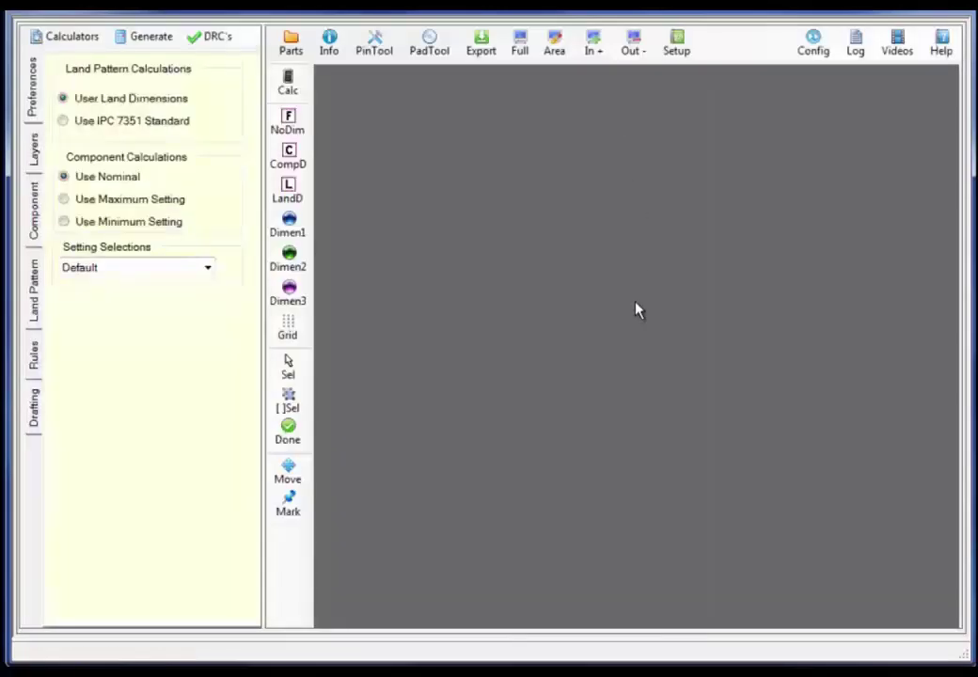
pyautogui.click(66, 43)
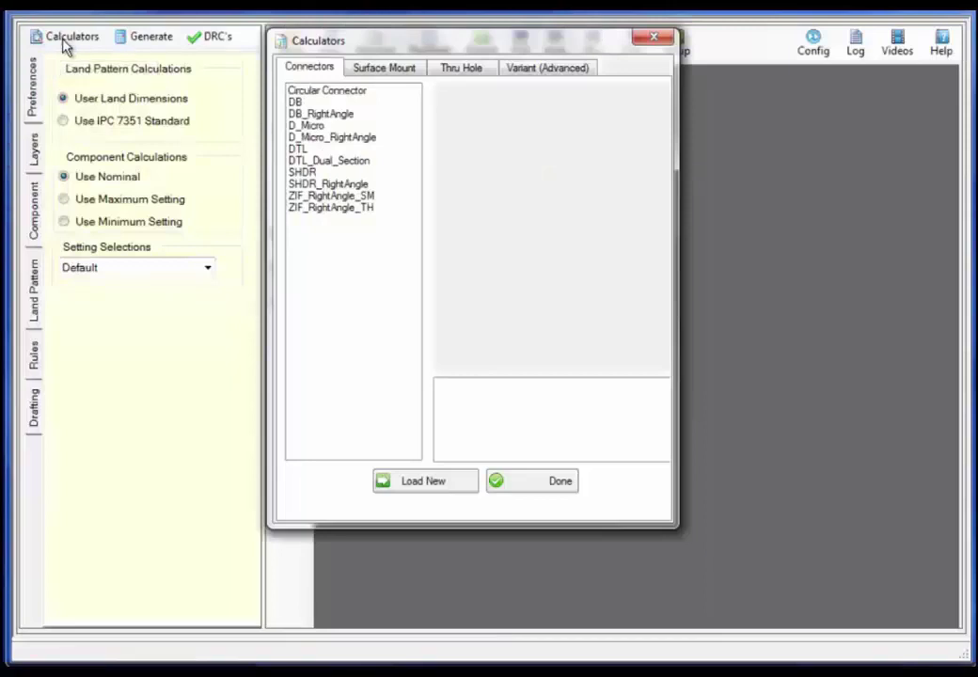
pyautogui.click(344, 91)
pyautogui.click(324, 114)
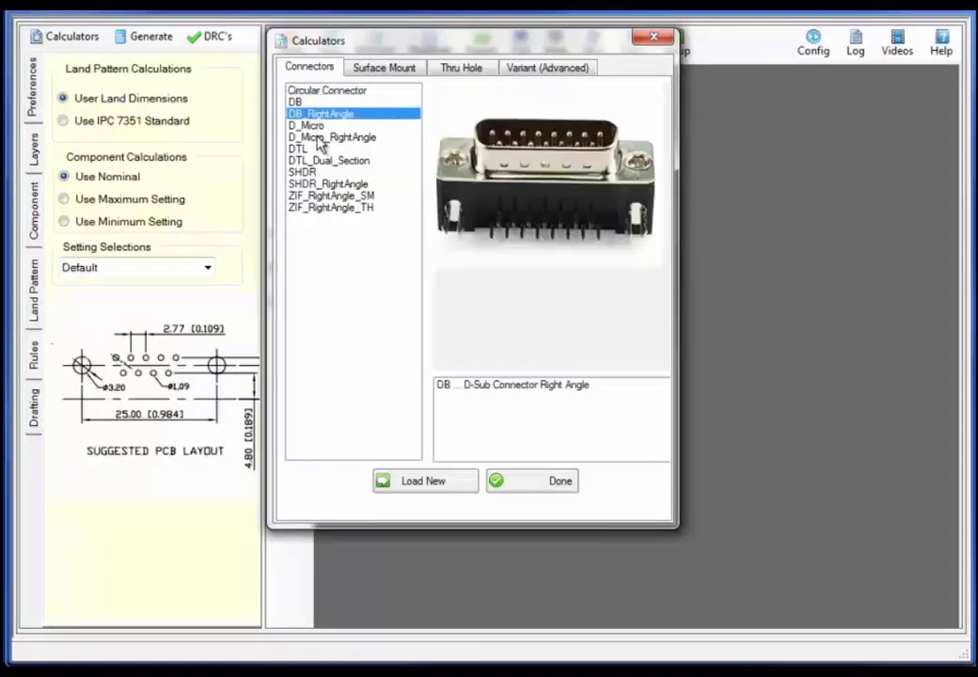
pyautogui.click(324, 138)
pyautogui.press('Down')
pyautogui.press('Down')
pyautogui.press('Down')
pyautogui.press('Down')
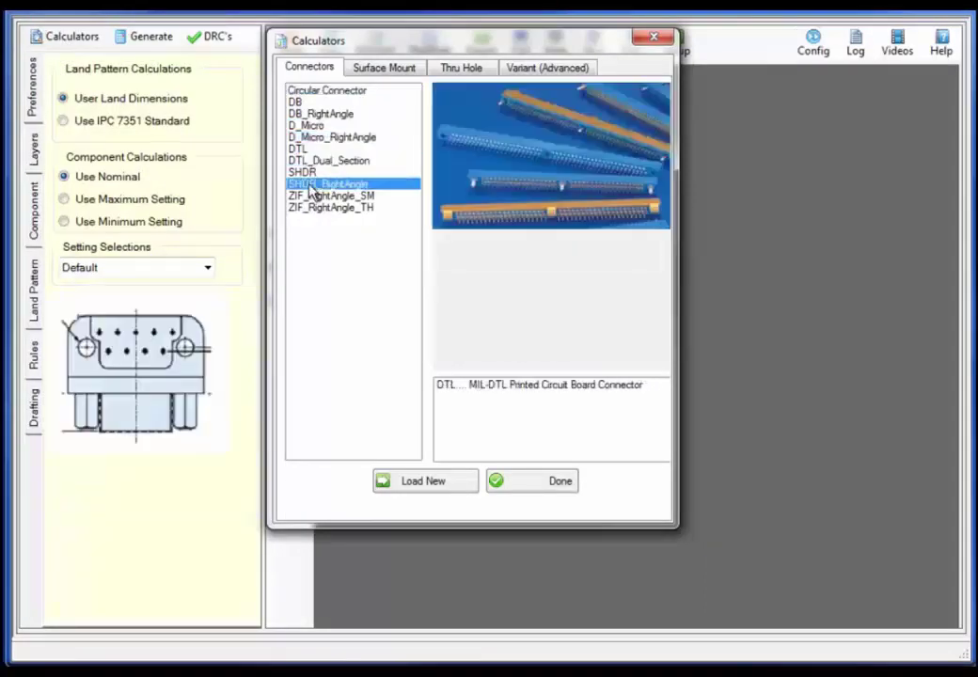
pyautogui.click(323, 208)
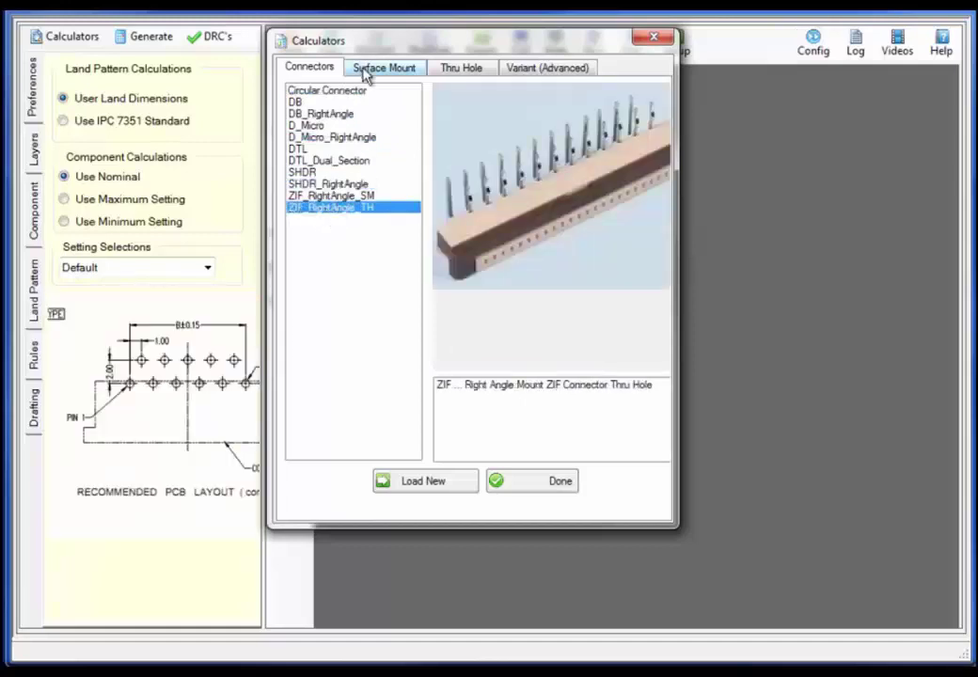
# - Preview the surface-mount packages from BGA, CFP and CHIP through QFN, SOIC, SOT23 and TO
pyautogui.click(381, 68)
pyautogui.click(301, 90)
pyautogui.click(299, 114)
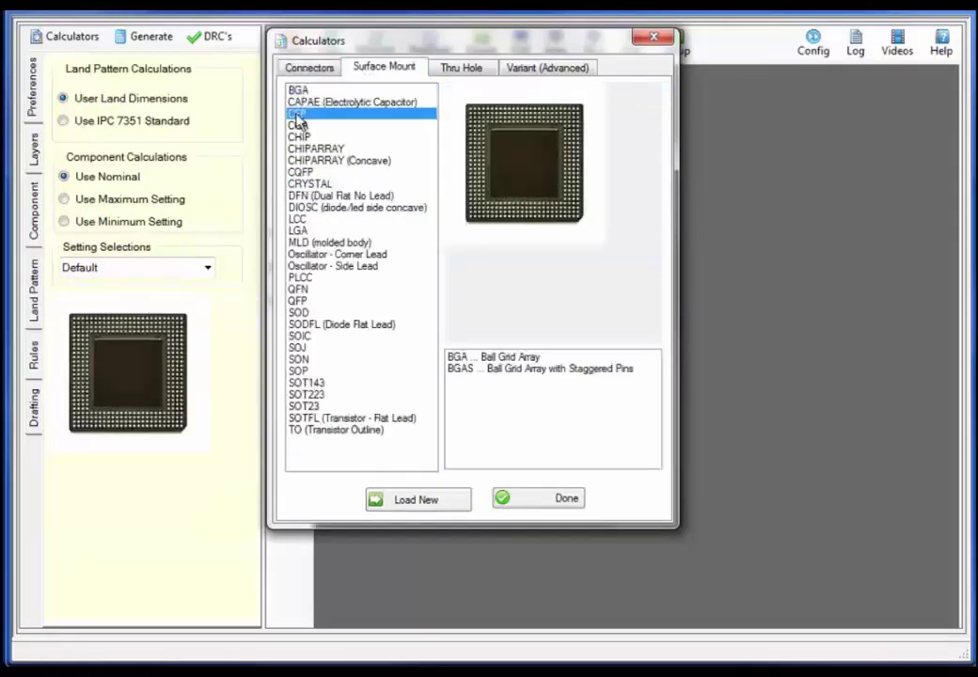
pyautogui.click(300, 136)
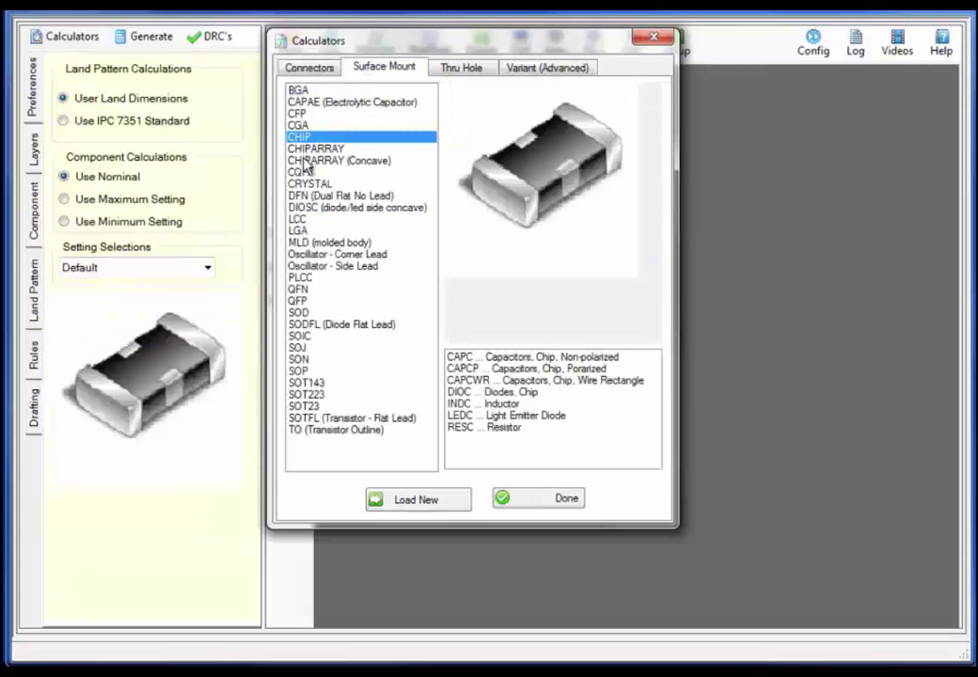
pyautogui.click(303, 161)
pyautogui.click(300, 172)
pyautogui.click(307, 184)
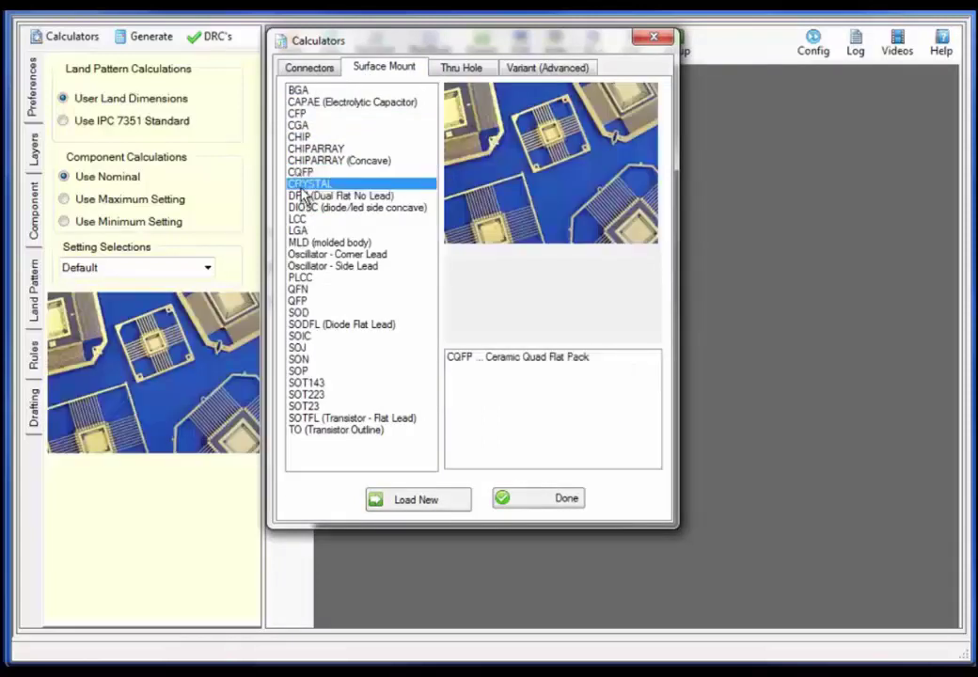
pyautogui.click(301, 197)
pyautogui.click(299, 230)
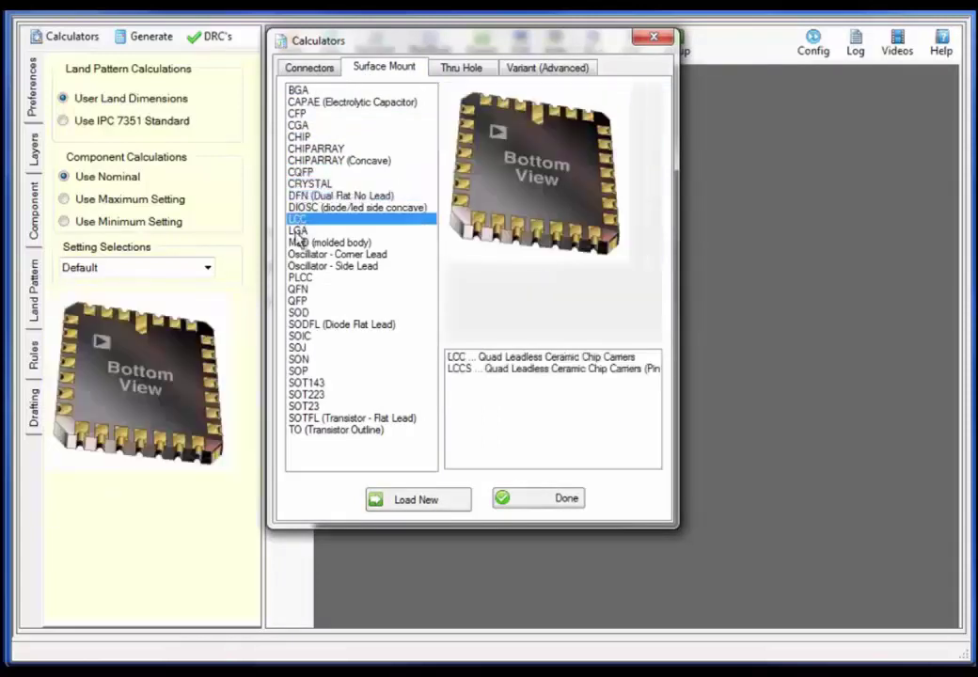
pyautogui.click(301, 243)
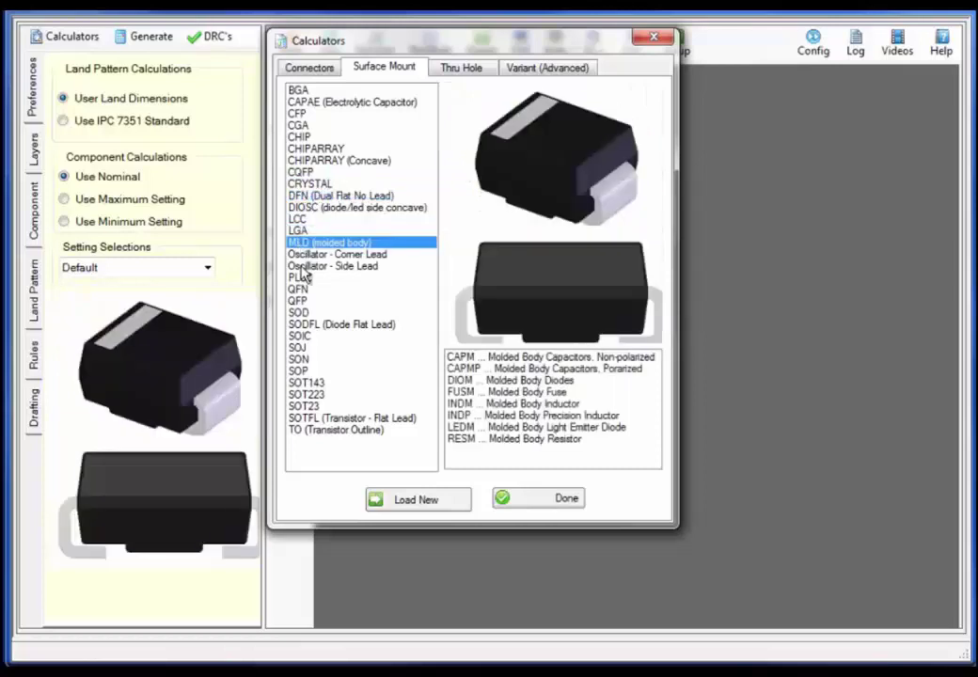
pyautogui.click(303, 267)
pyautogui.click(301, 289)
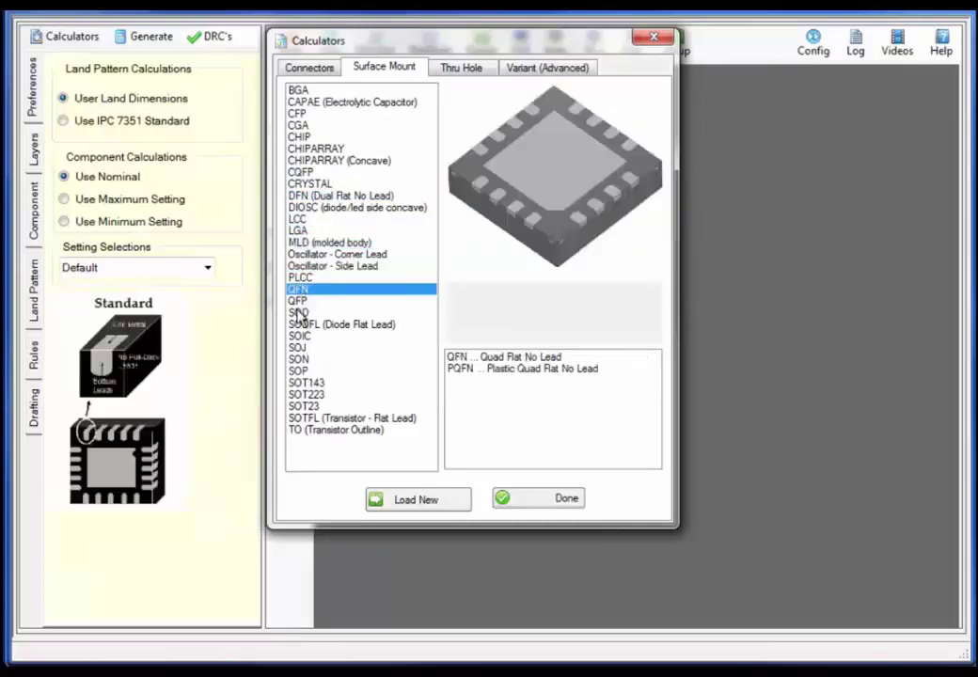
pyautogui.click(299, 312)
pyautogui.click(299, 336)
pyautogui.click(301, 360)
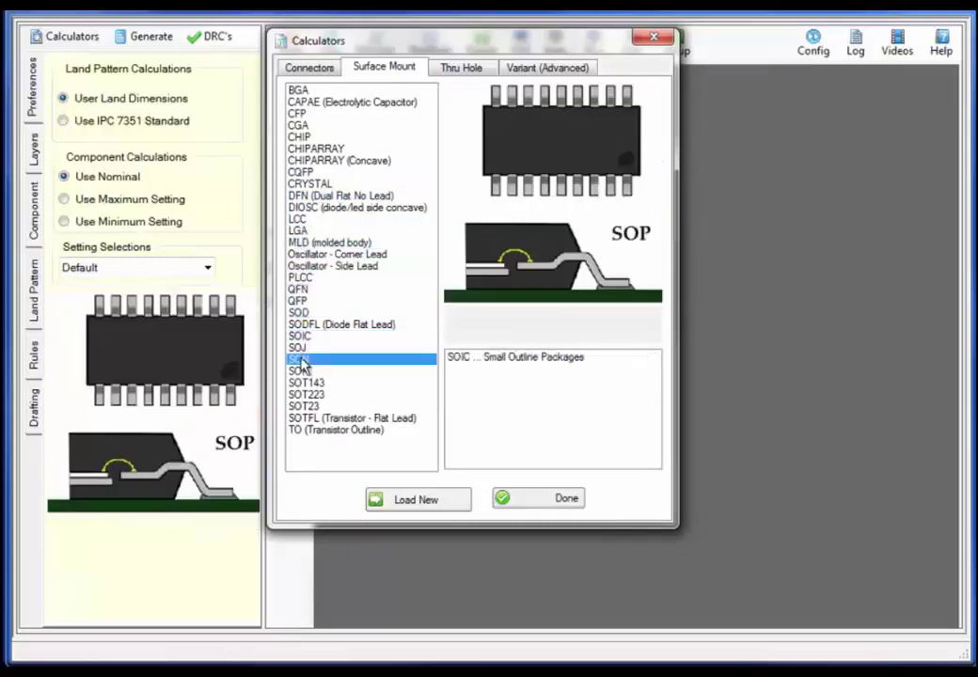
pyautogui.click(307, 384)
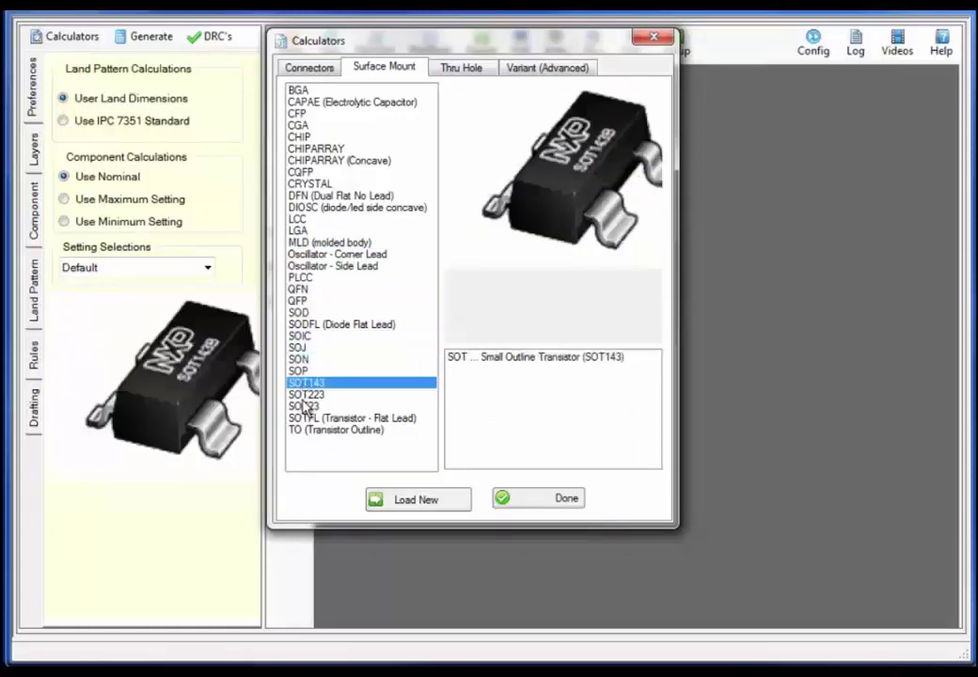
pyautogui.click(303, 406)
pyautogui.click(318, 430)
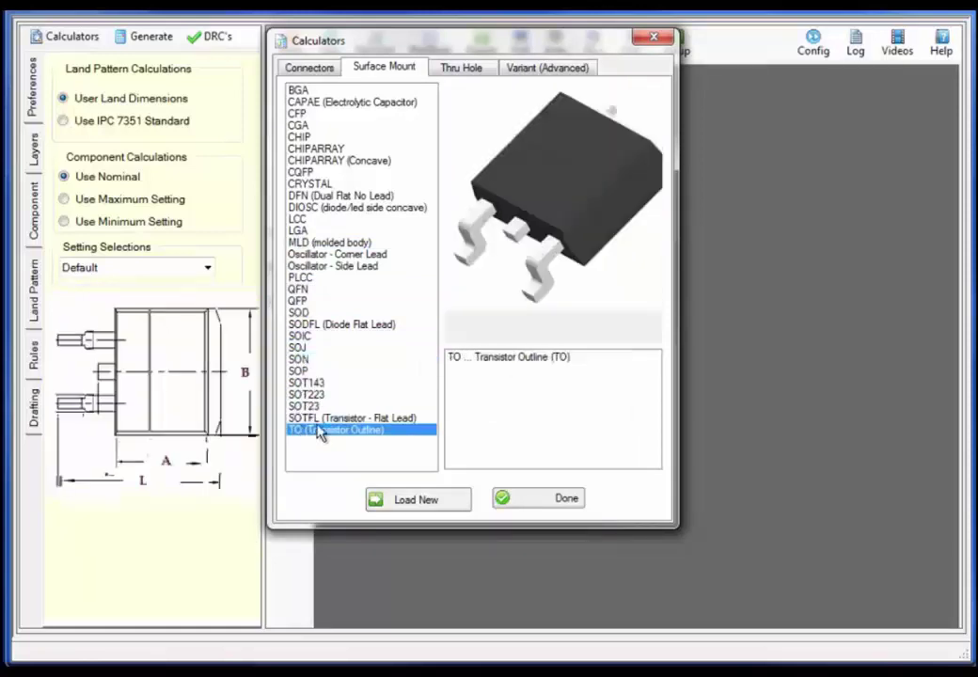
# - Preview the through-hole parts CAPAD, CAPPRR, DIOAD, FUSAD, INDAD, LEDRR and TOC
pyautogui.click(448, 68)
pyautogui.click(308, 91)
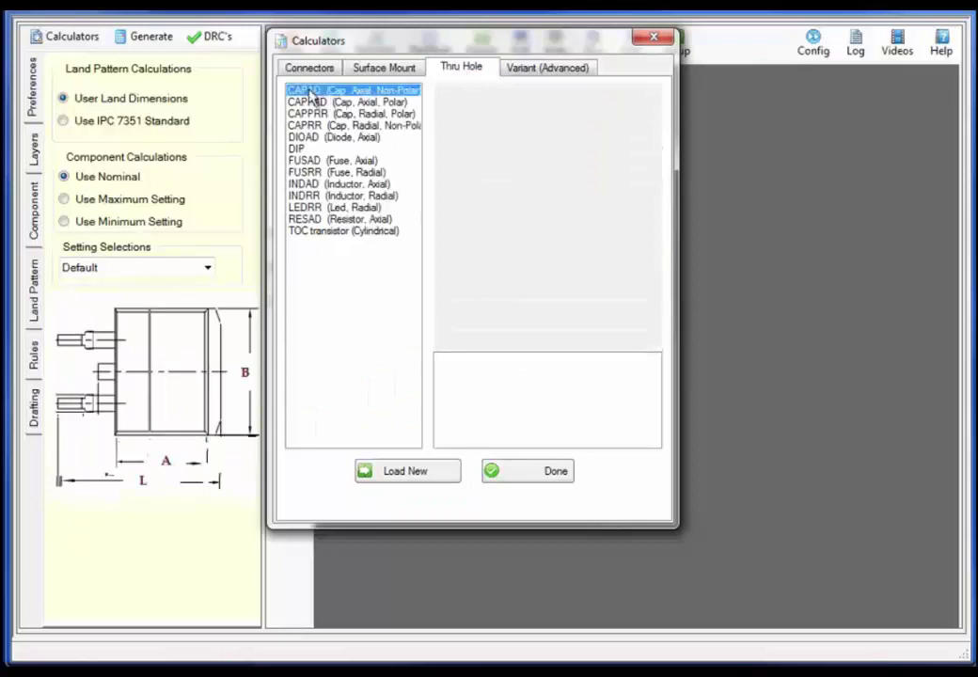
pyautogui.click(310, 114)
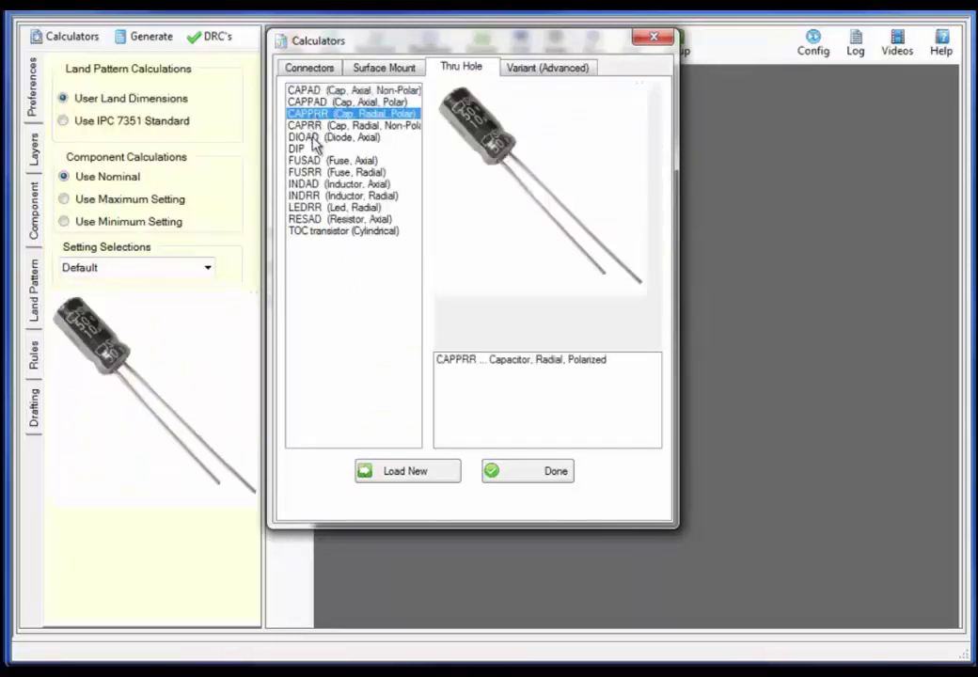
pyautogui.click(314, 138)
pyautogui.click(311, 160)
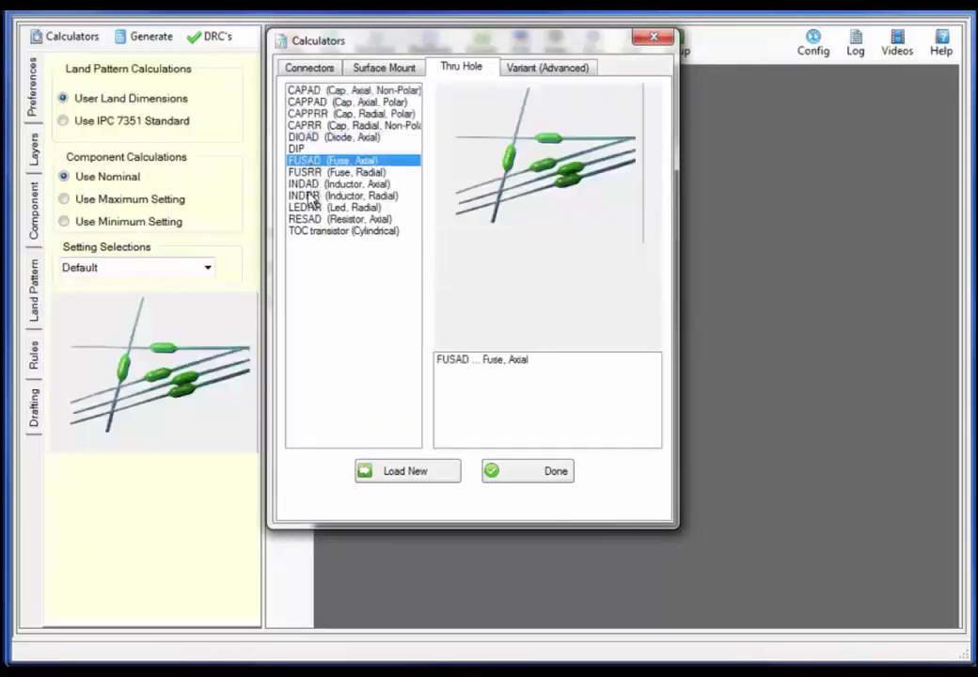
pyautogui.click(312, 184)
pyautogui.click(314, 206)
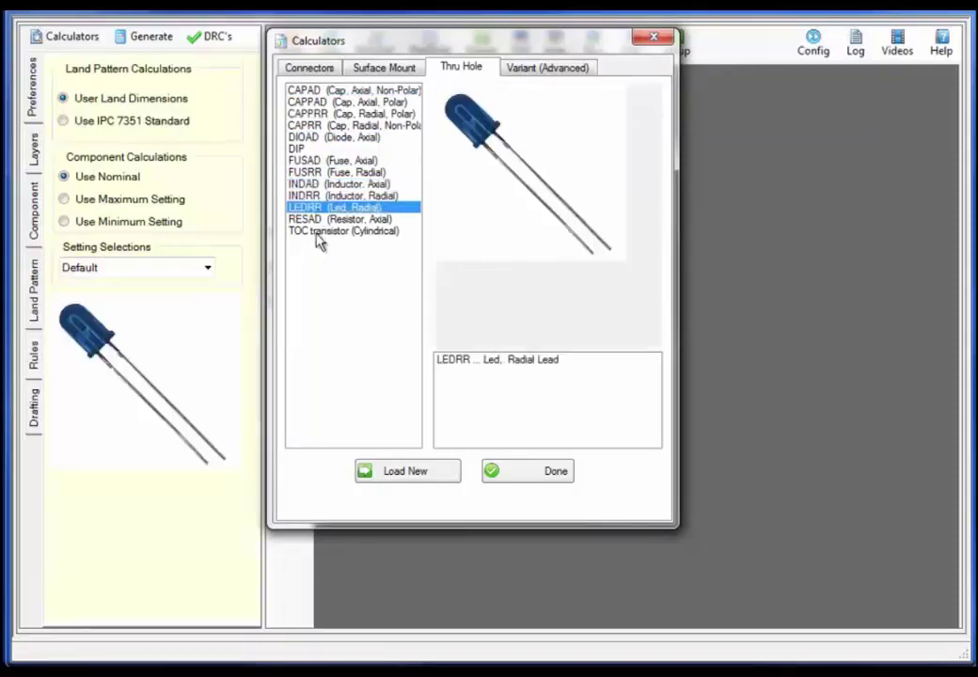
pyautogui.click(317, 233)
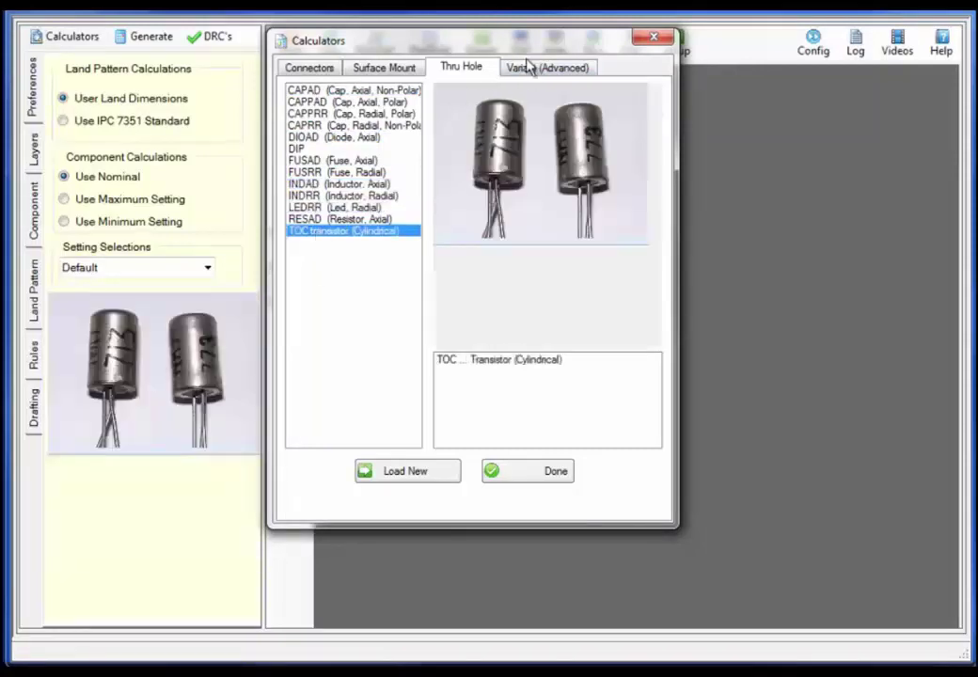
# - Preview the DRQFN variant, then select the BGA surface-mount package
pyautogui.click(528, 72)
pyautogui.click(325, 90)
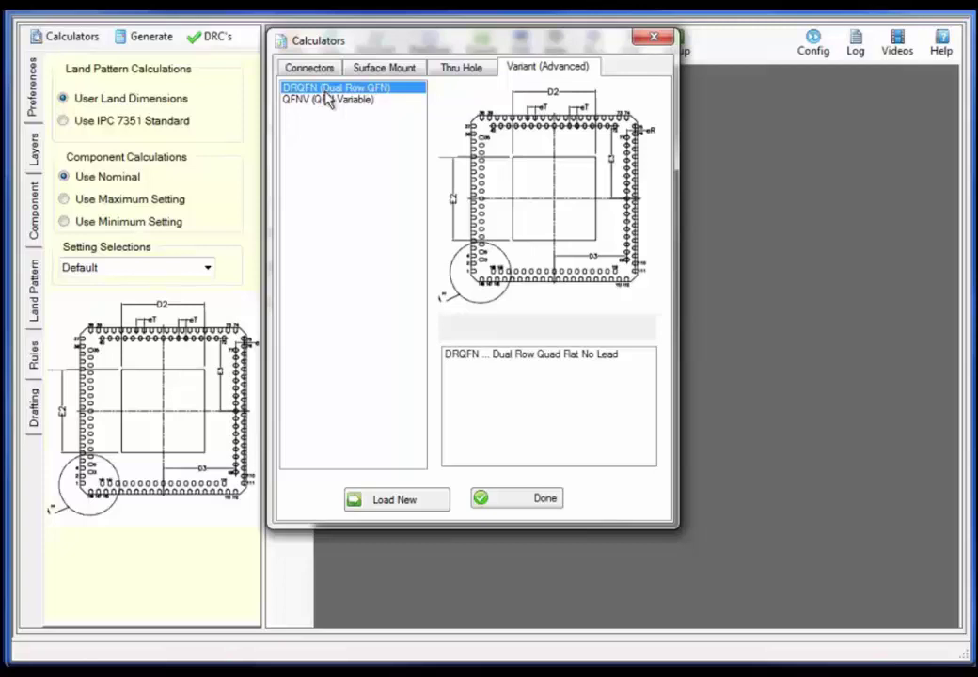
pyautogui.click(385, 71)
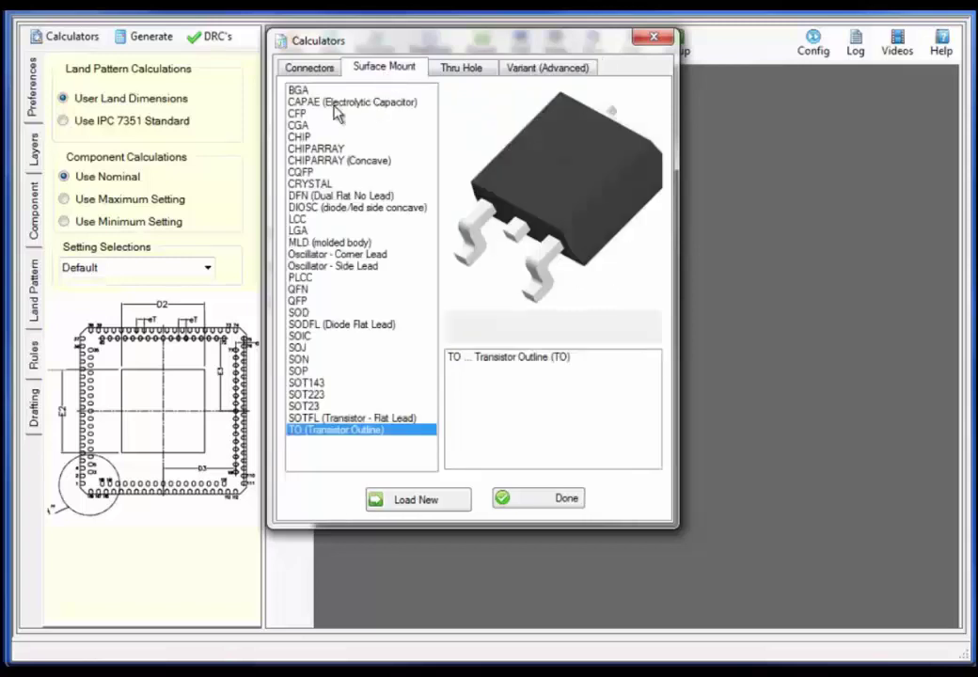
pyautogui.click(301, 91)
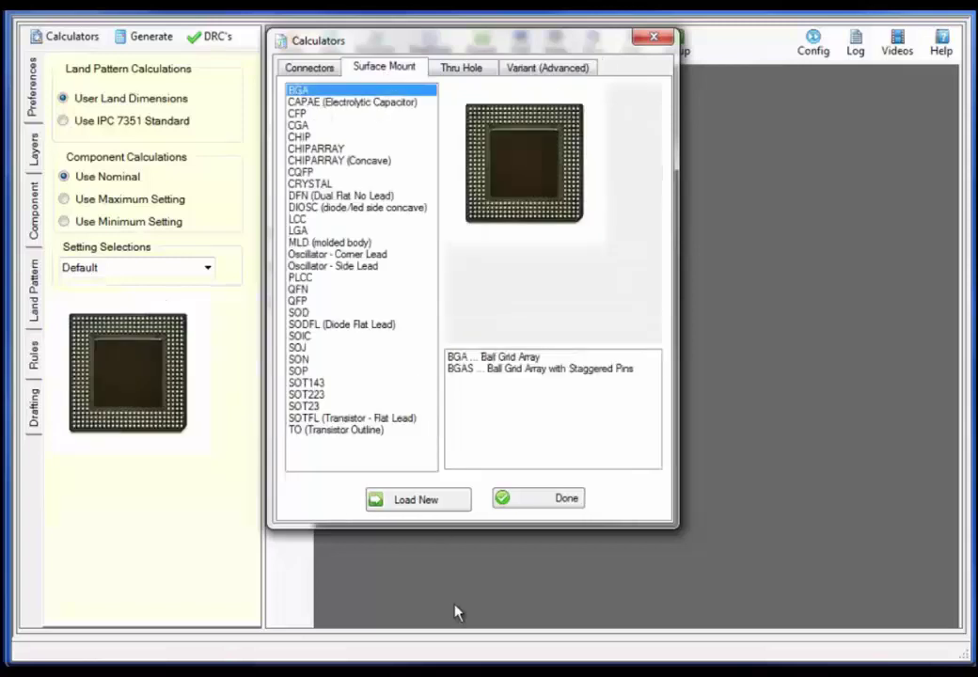
# - Load the BGA footprint and regenerate it as a 12 by 12 grid
pyautogui.click(433, 504)
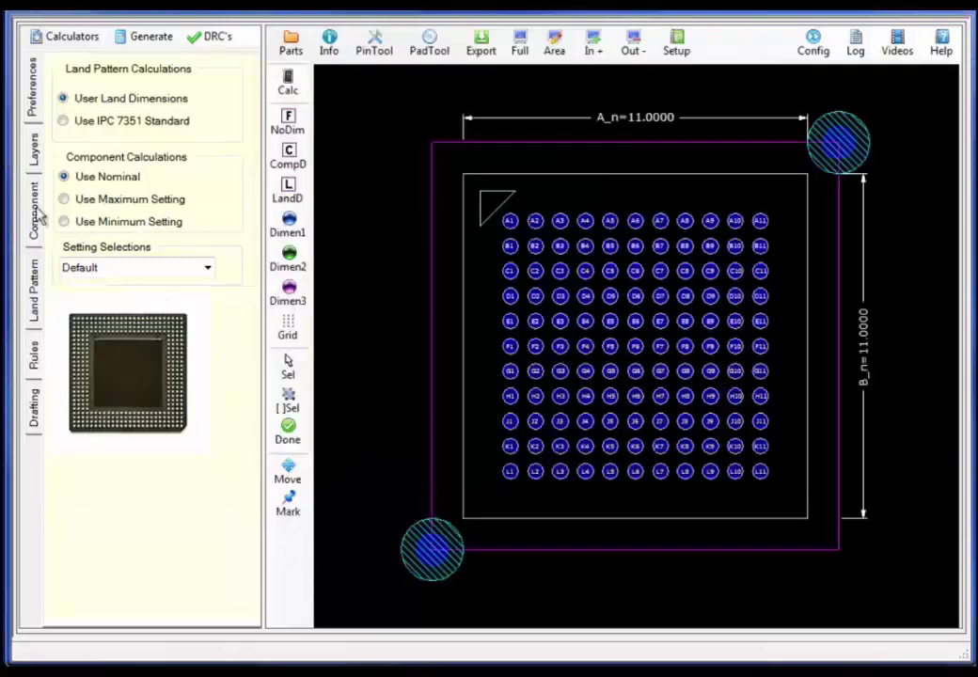
pyautogui.click(36, 216)
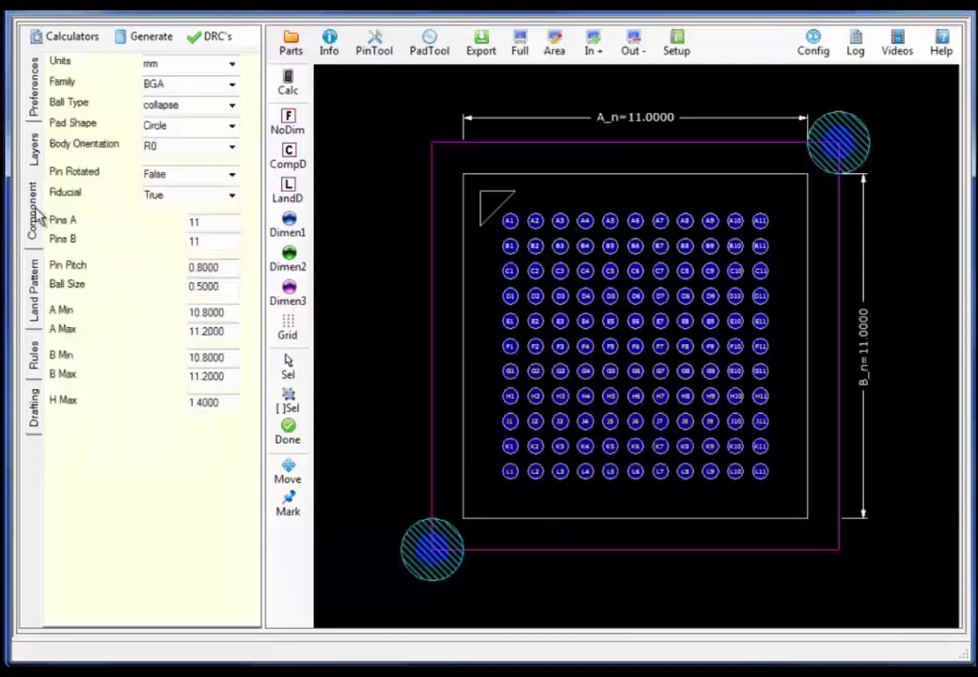
pyautogui.click(34, 98)
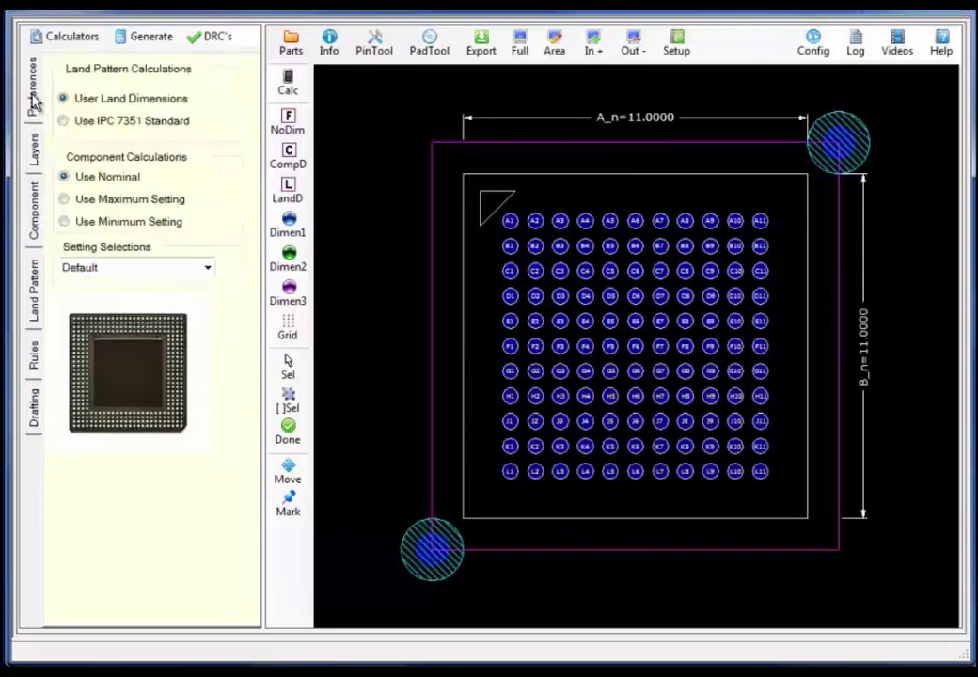
pyautogui.click(215, 224)
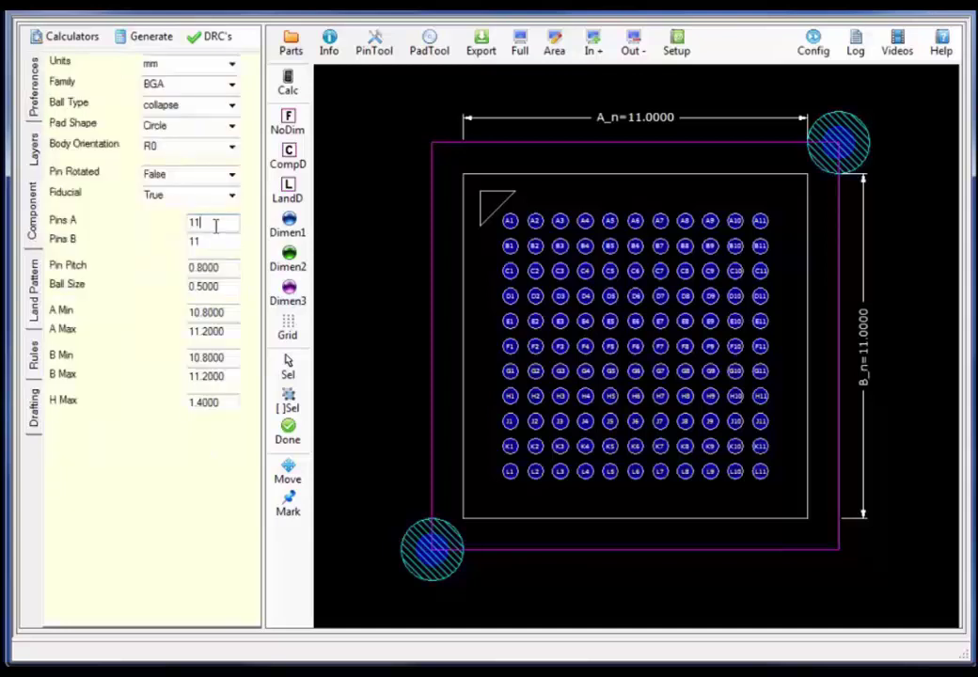
pyautogui.press('BackSpace')
pyautogui.write('2')
pyautogui.press('Tab')
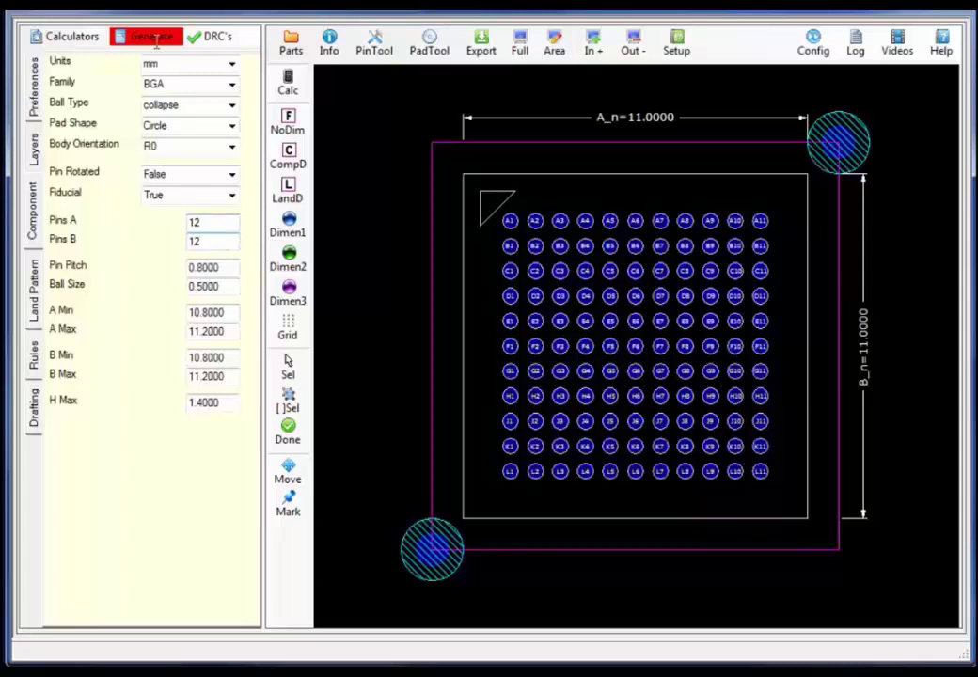
pyautogui.write('2')
pyautogui.click(155, 38)
# - Set Fiducial to False and regenerate with 0.5 mm pitch and 0.3 mm balls
pyautogui.click(231, 196)
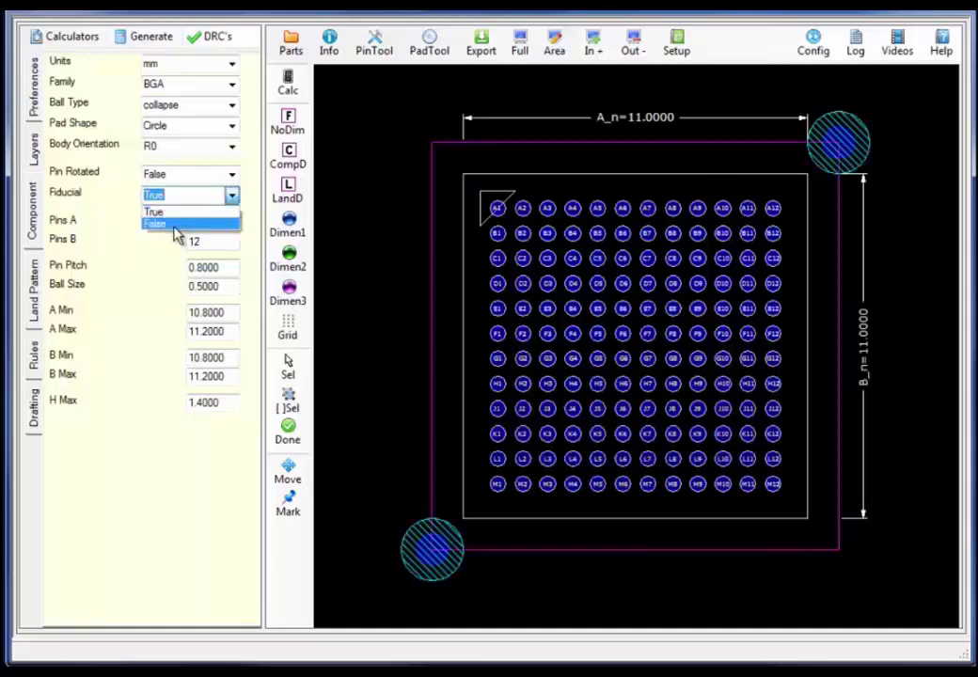
pyautogui.click(174, 225)
pyautogui.click(141, 38)
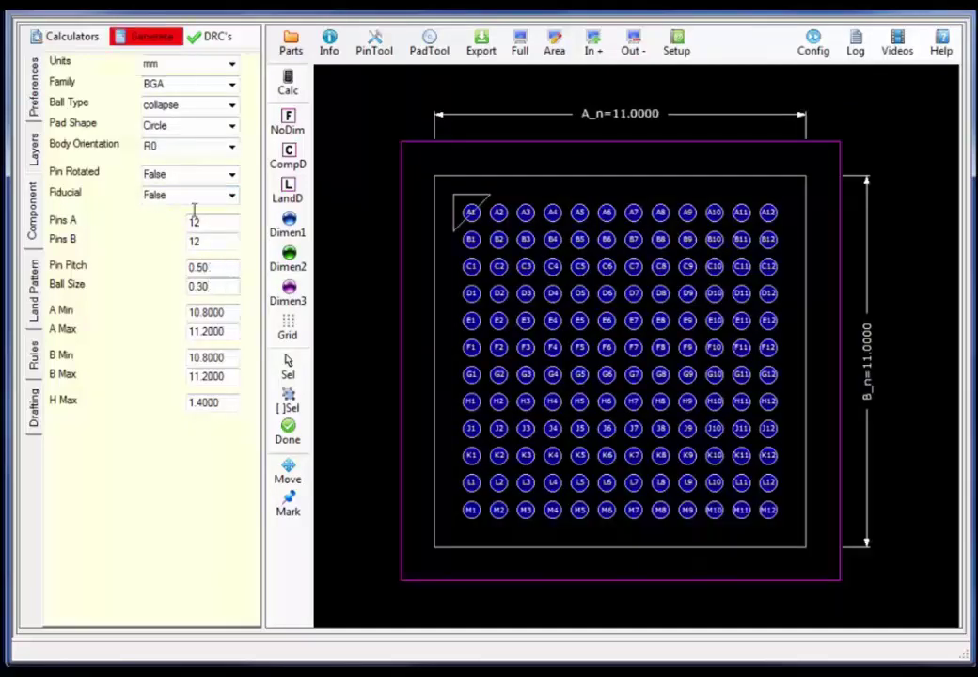
pyautogui.click(146, 41)
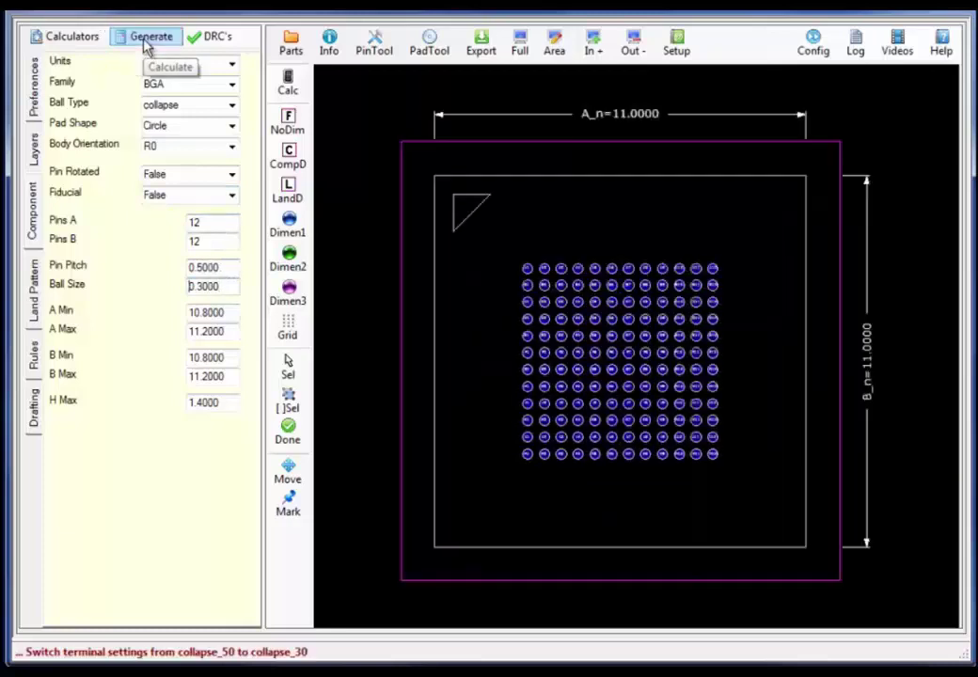
# - Set the BGA body's A dimension to min 6.90 and max 7.10 mm
pyautogui.click(625, 122)
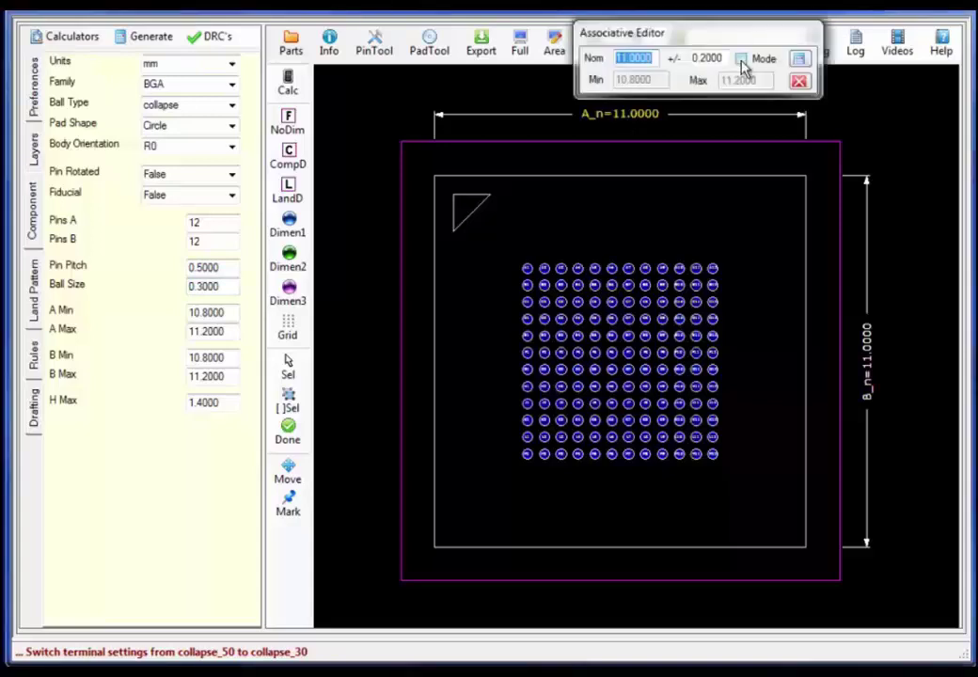
pyautogui.click(741, 59)
pyautogui.doubleClick(663, 80)
pyautogui.write('6.90')
pyautogui.press('Tab')
pyautogui.write('7.10')
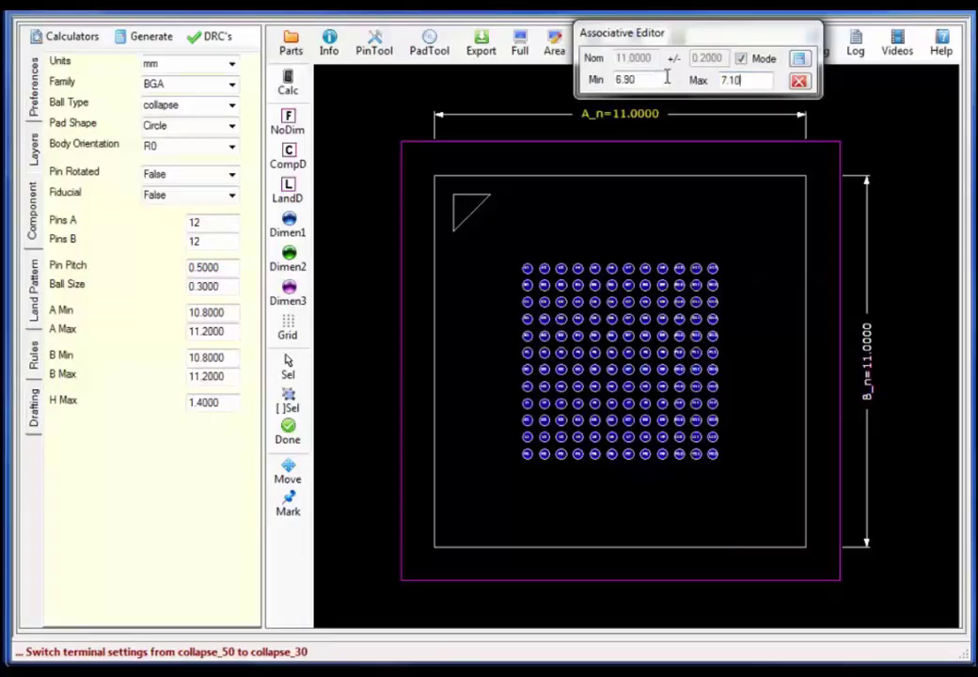
pyautogui.click(799, 58)
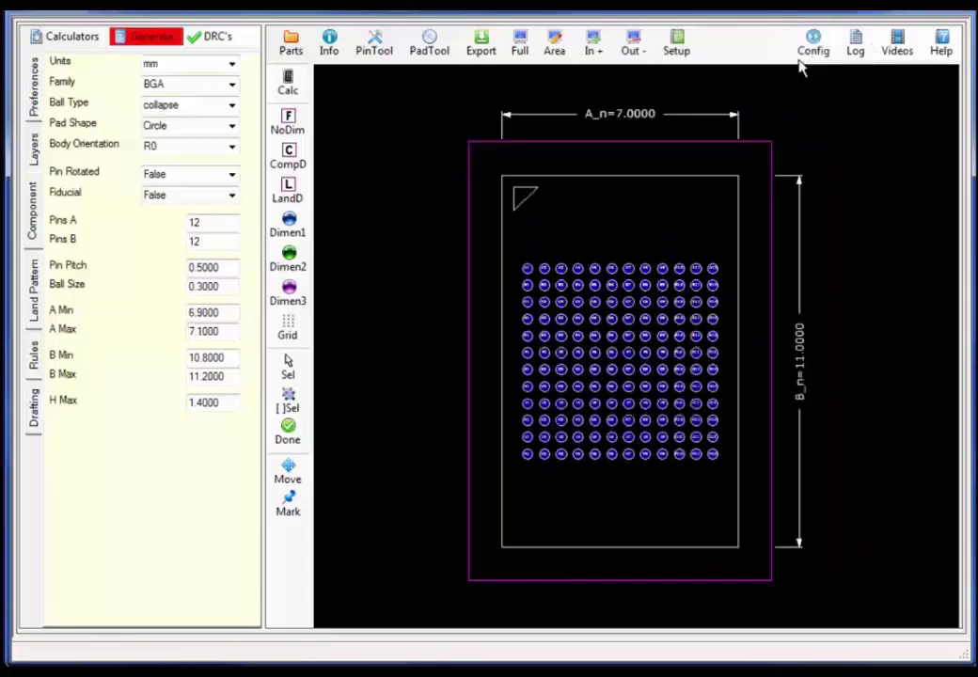
# - Give the B dimension the same 6.90–7.10 mm range, then bring up the datasheet drawing
pyautogui.click(800, 382)
pyautogui.click(836, 272)
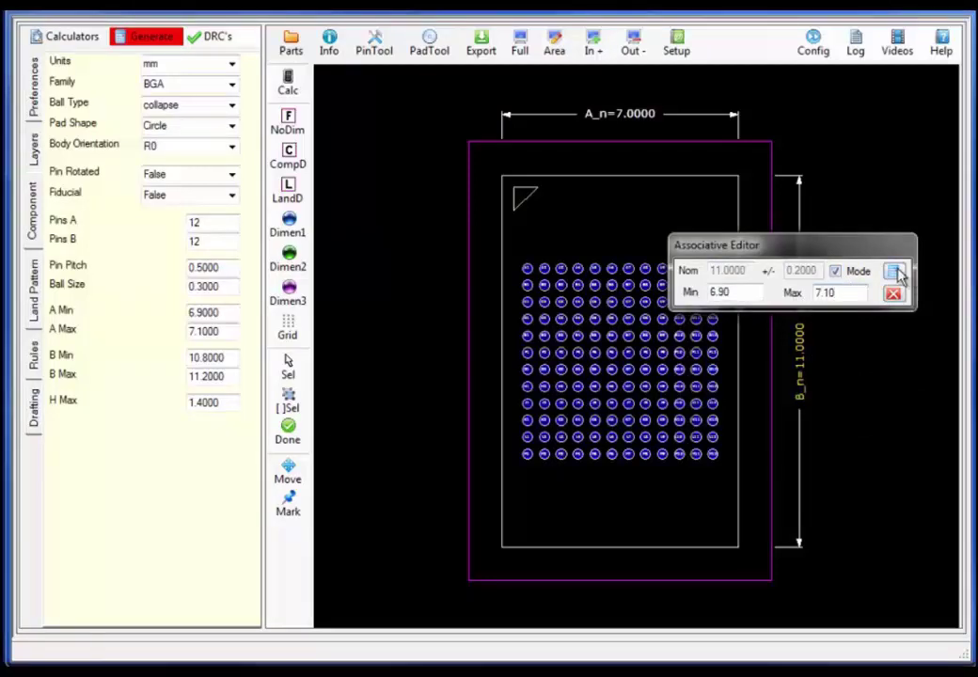
pyautogui.click(896, 272)
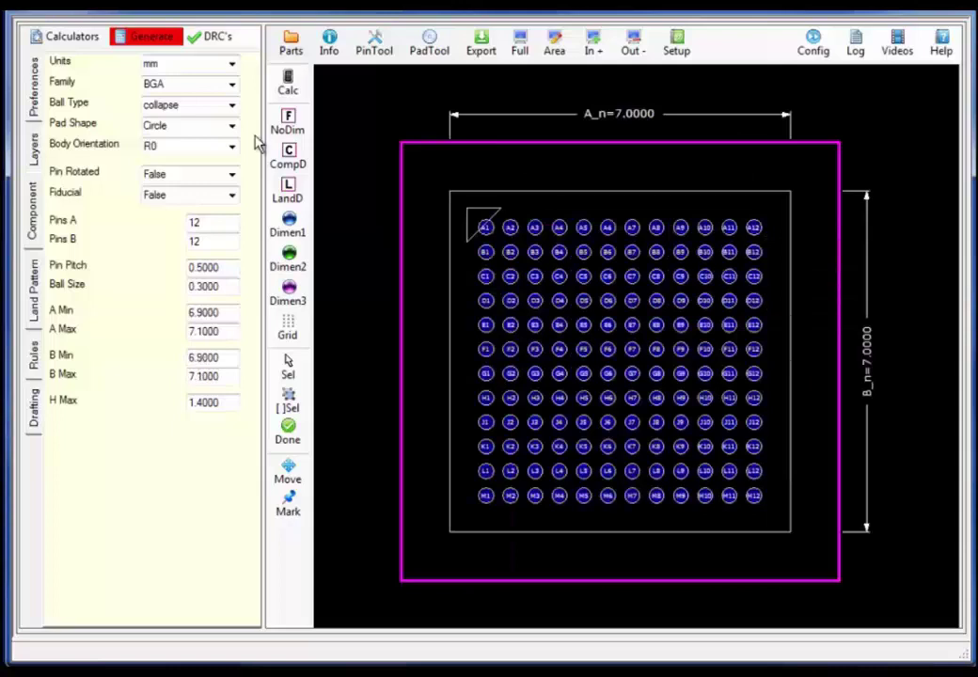
pyautogui.hotkey('alt', 'Tab')
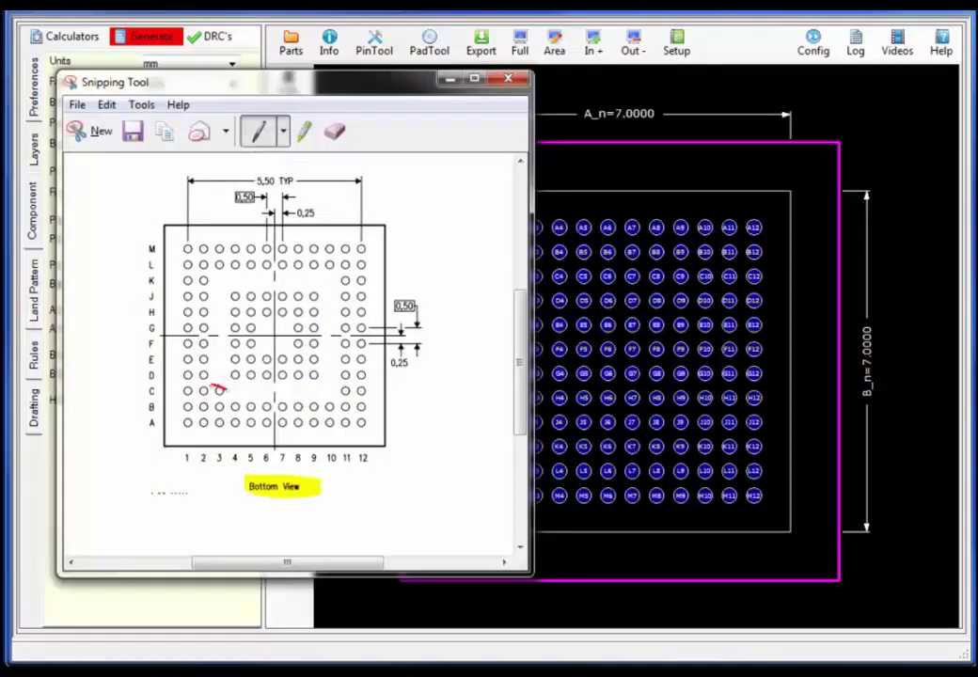
# - Mark missing balls C3–B11 on the datasheet, then regenerate the footprint with R180 body orientation
pyautogui.moveTo(230, 393)
pyautogui.mouseDown()
pyautogui.moveTo(286, 387)
pyautogui.moveTo(346, 406)
pyautogui.mouseUp()
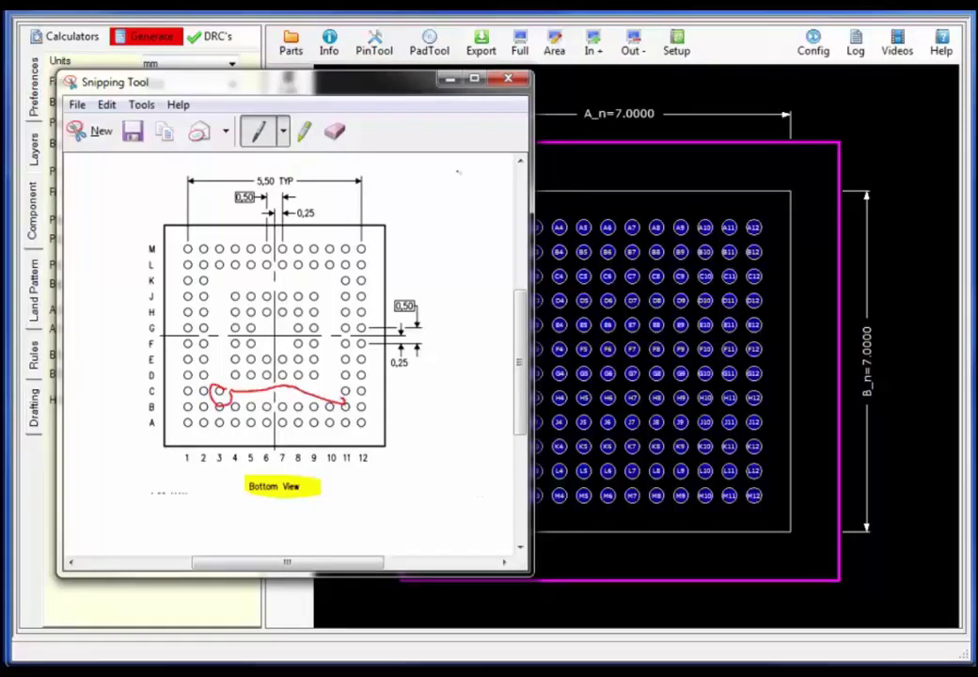
pyautogui.hotkey('alt', 'Tab')
pyautogui.click(234, 148)
pyautogui.click(226, 196)
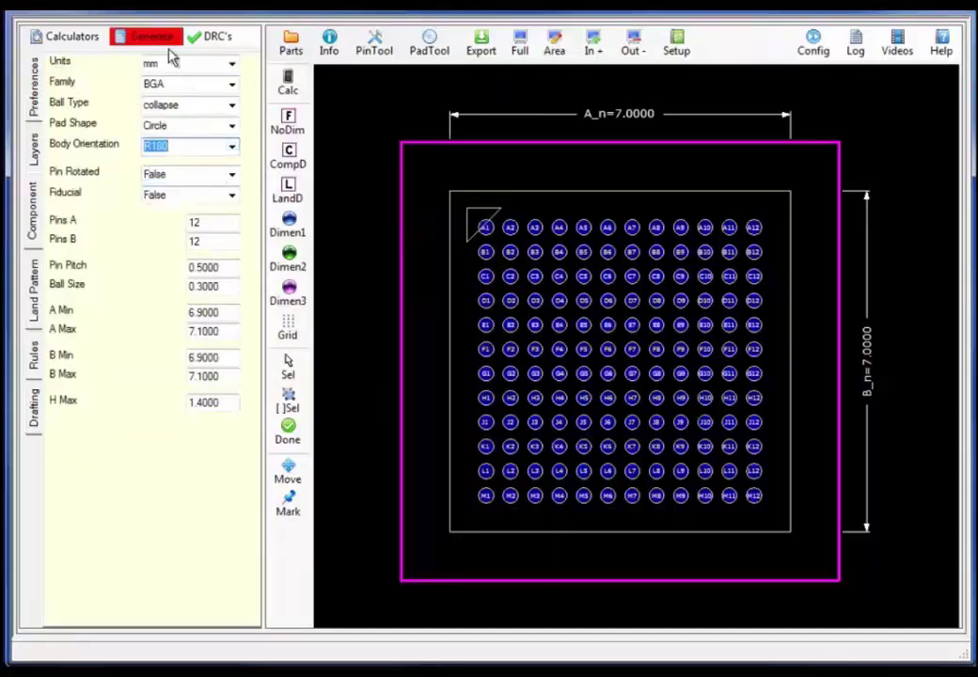
pyautogui.click(141, 38)
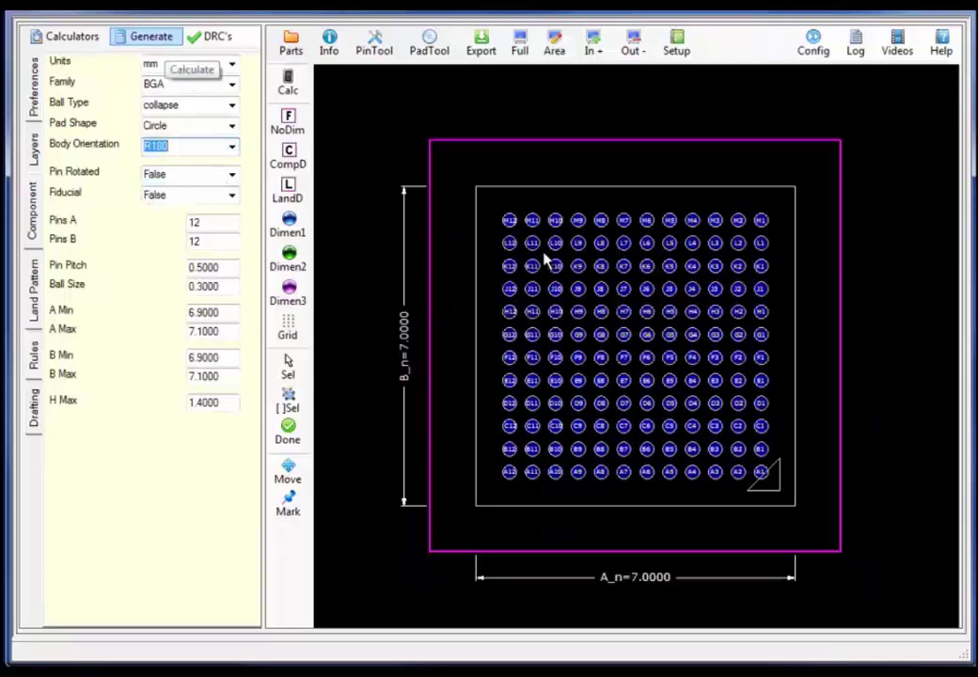
# - Select the depopulated pads in column 10, row C, column 3, row K and around G7/F7
pyautogui.moveTo(545, 254); pyautogui.dragTo(567, 438)
pyautogui.moveTo(712, 468); pyautogui.dragTo(728, 437)
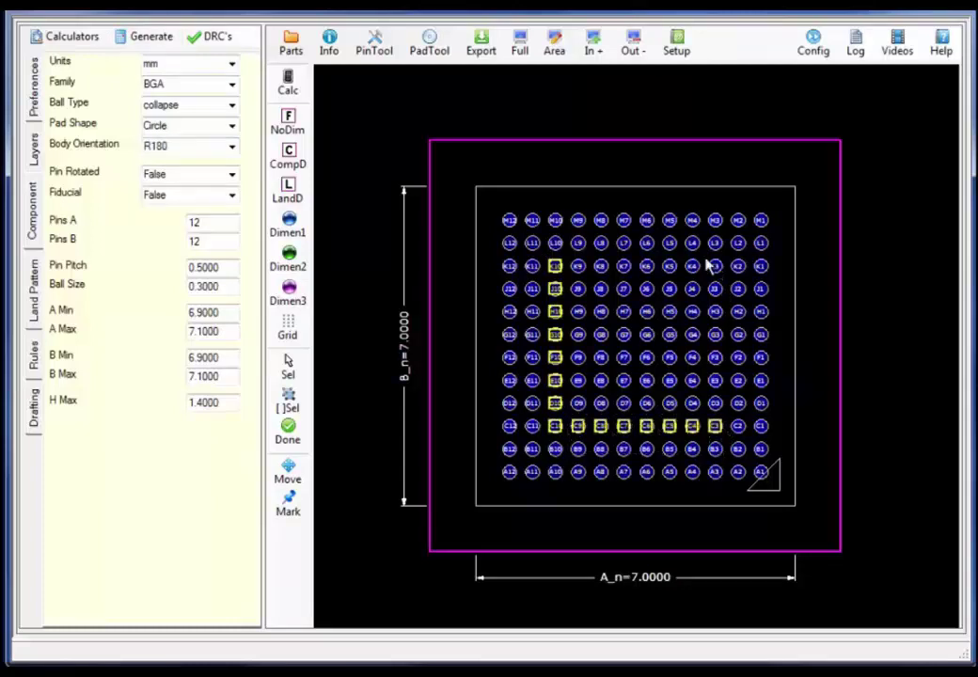
pyautogui.moveTo(707, 265); pyautogui.dragTo(723, 406)
pyautogui.moveTo(564, 255); pyautogui.dragTo(695, 290)
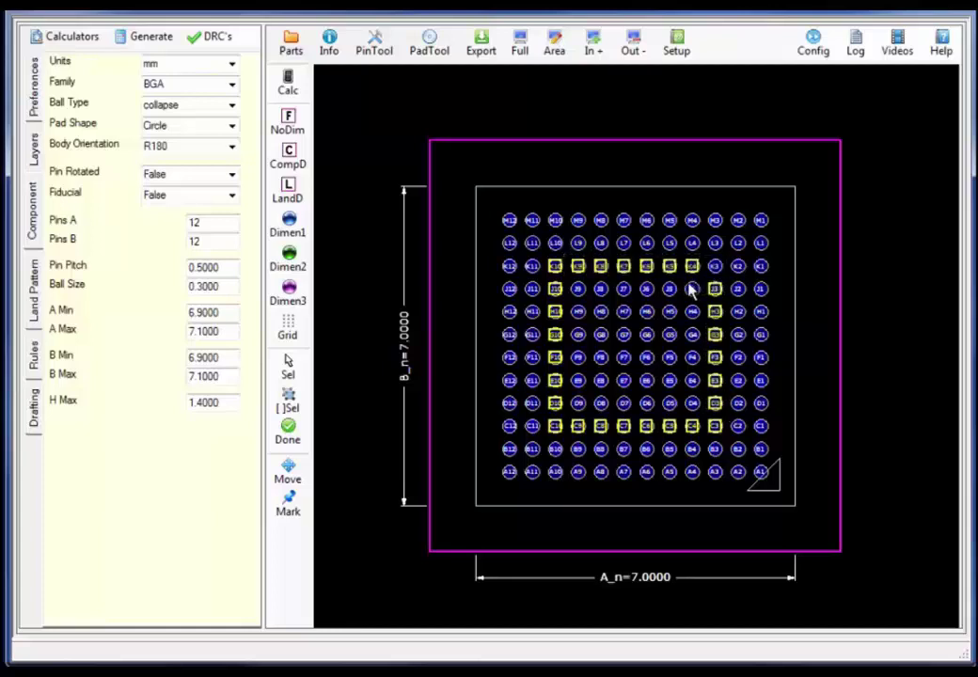
pyautogui.moveTo(617, 327); pyautogui.dragTo(655, 388)
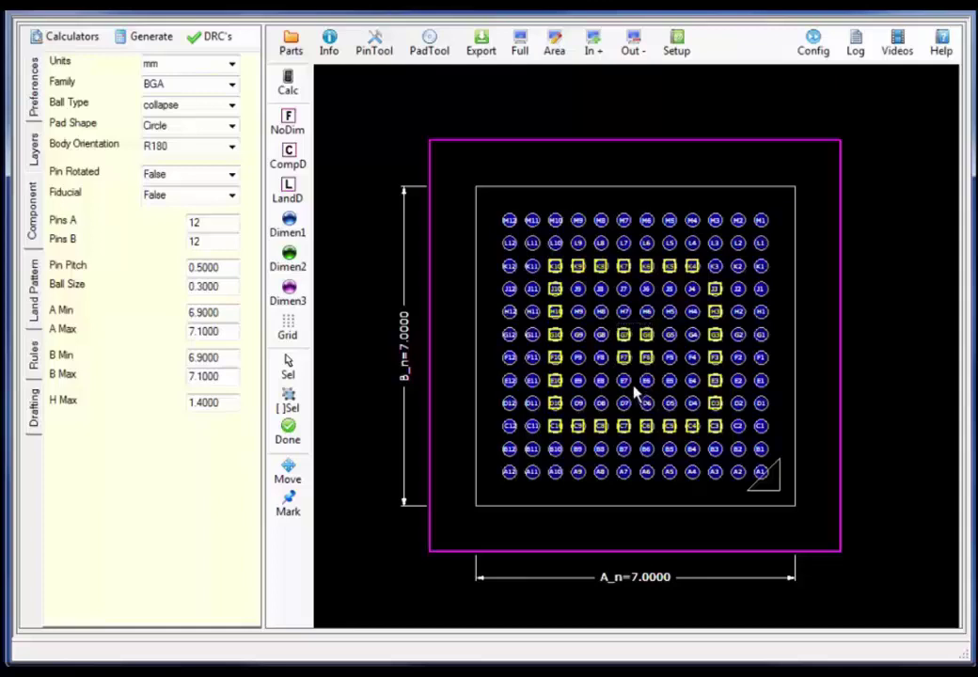
# - Recheck the datasheet, exclude pad C3, and depopulate the selected positions with Toggle Non-Propagated
pyautogui.hotkey('alt', 'Tab')
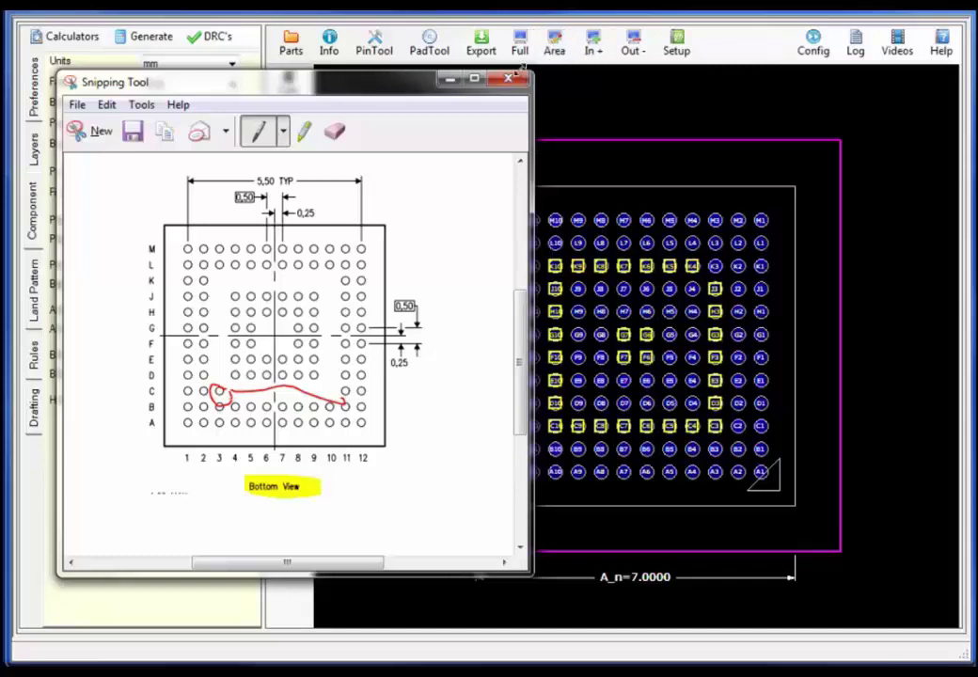
pyautogui.click(456, 81)
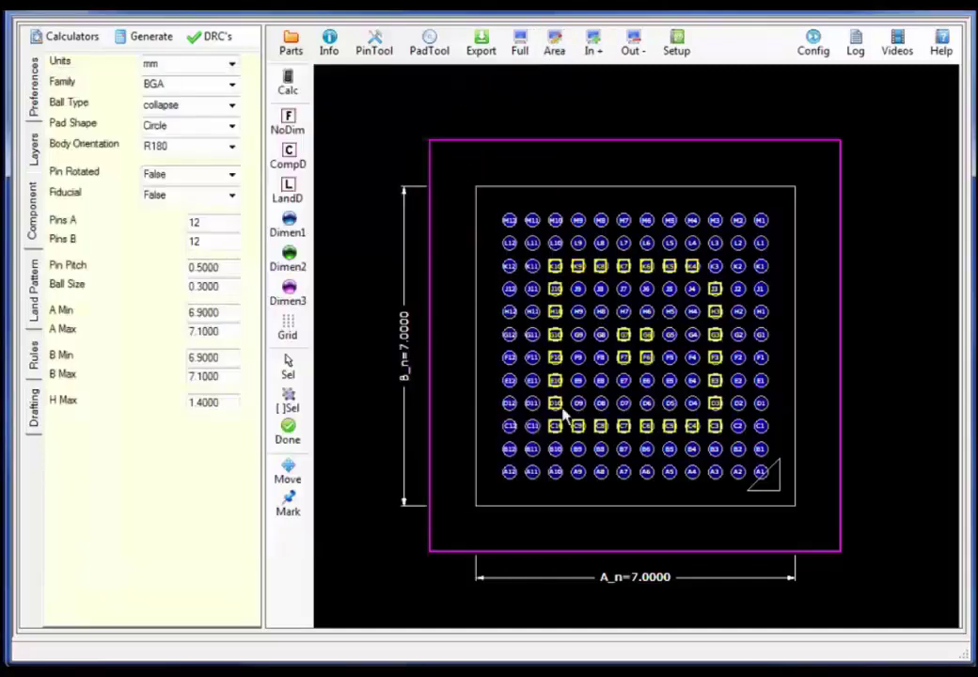
pyautogui.click(715, 428)
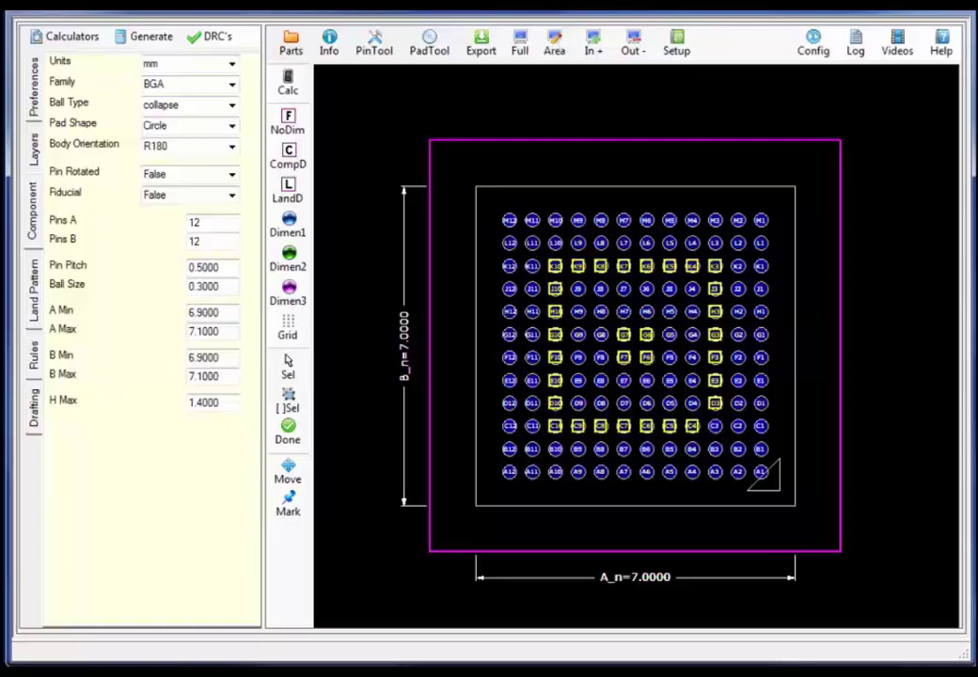
pyautogui.click(376, 49)
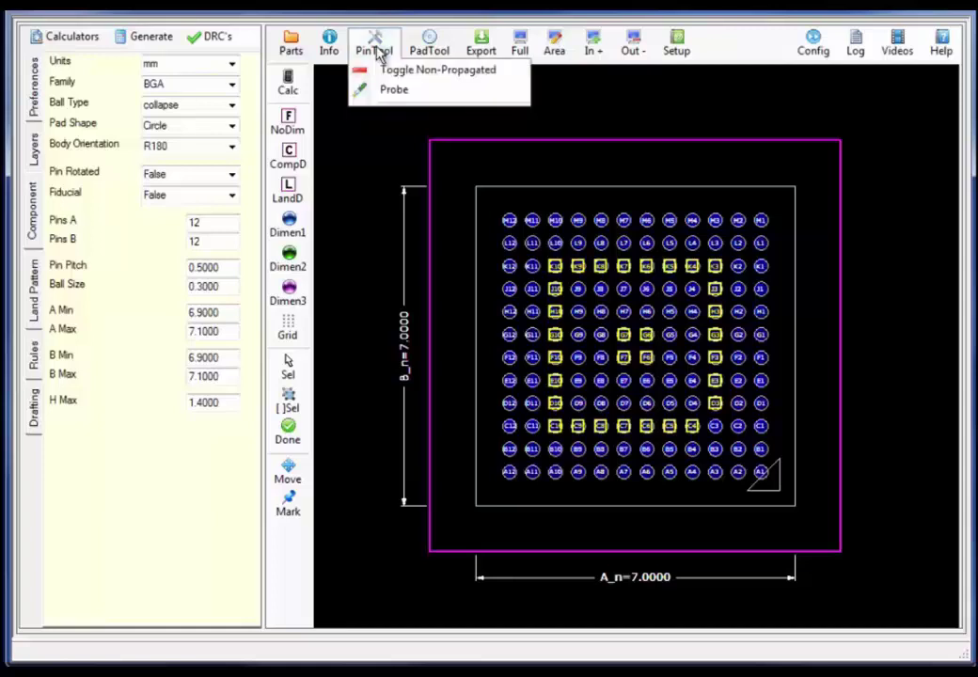
pyautogui.click(388, 71)
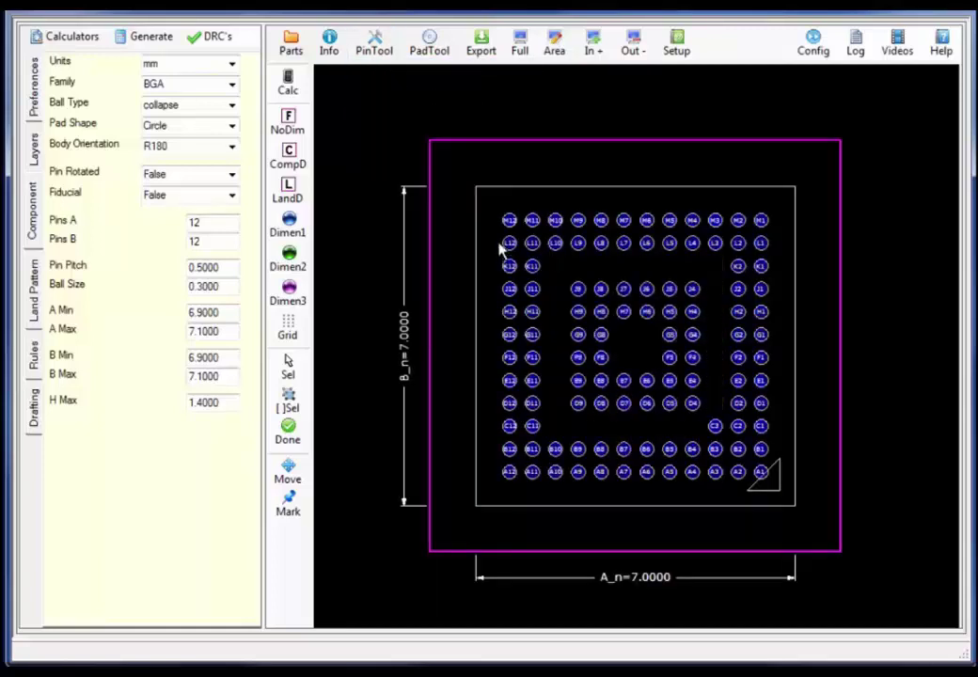
# - Annotate the footprint with Pin Name, Direction, Pin Function and Pin Group, finishing with 0 errors
pyautogui.click(329, 49)
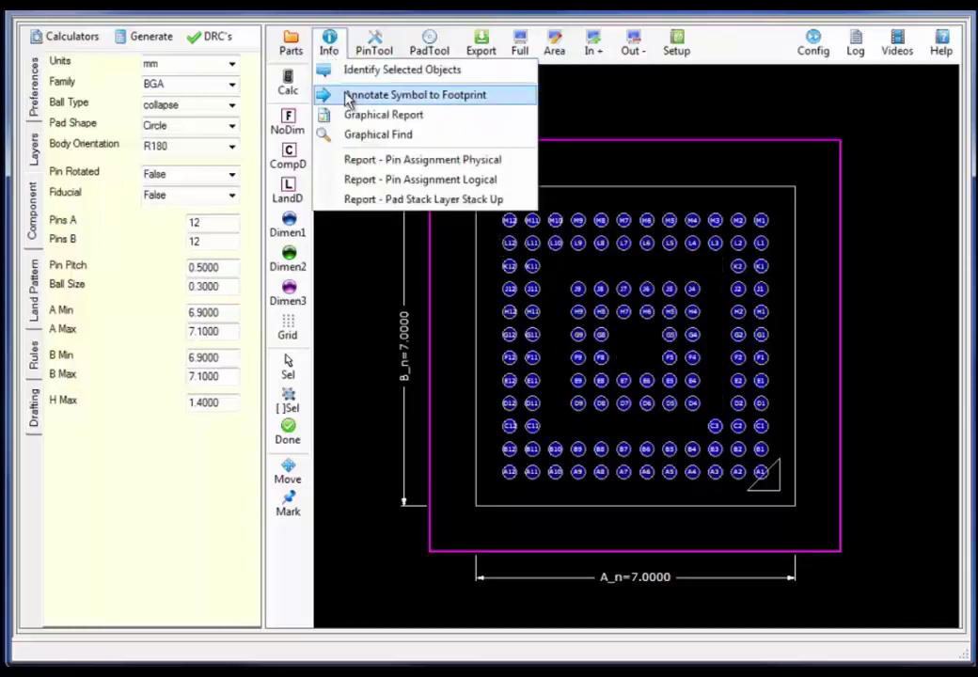
pyautogui.click(414, 95)
pyautogui.moveTo(362, 225); pyautogui.dragTo(141, 92)
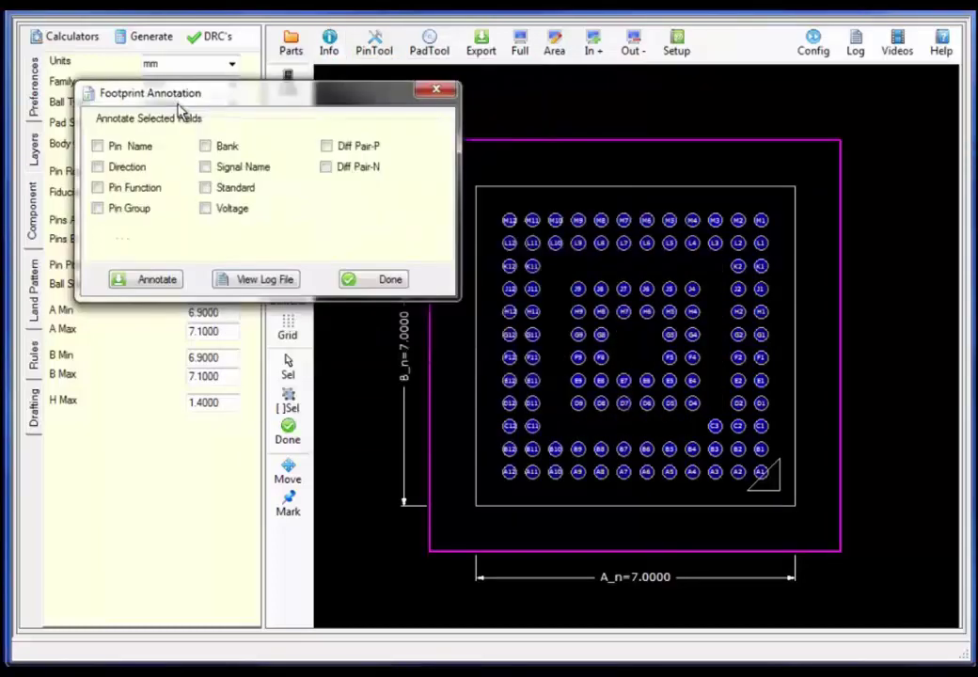
pyautogui.click(98, 146)
pyautogui.click(98, 166)
pyautogui.click(98, 188)
pyautogui.click(97, 208)
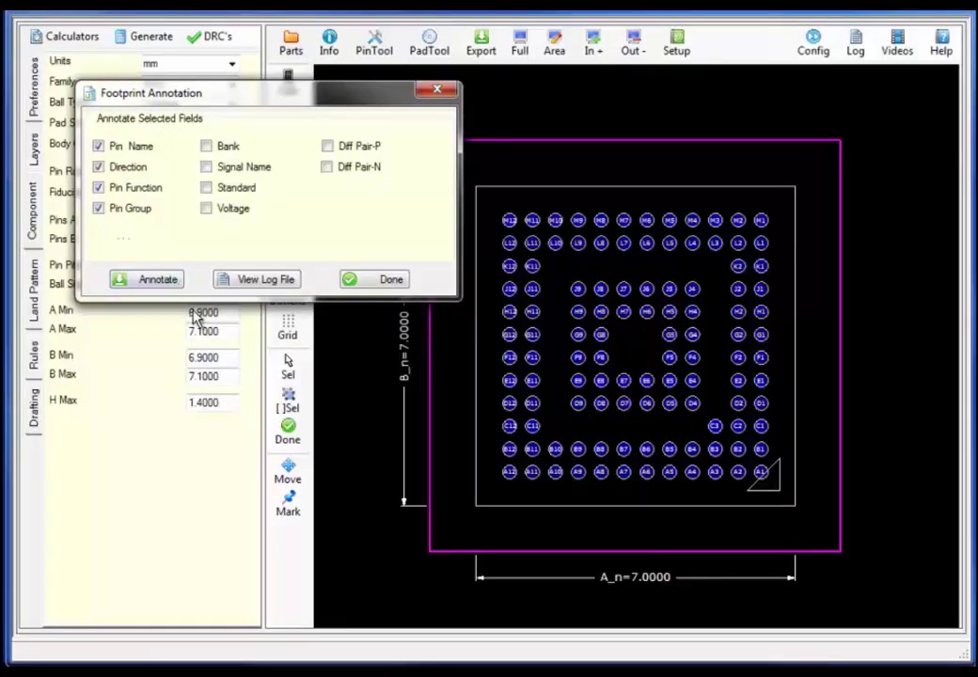
pyautogui.click(167, 285)
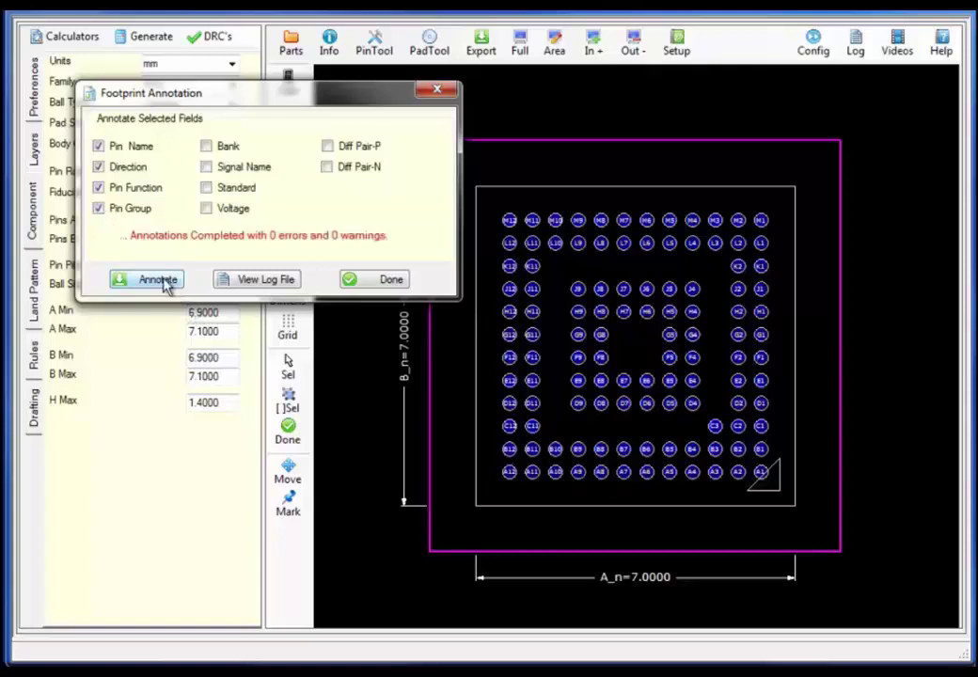
pyautogui.click(391, 281)
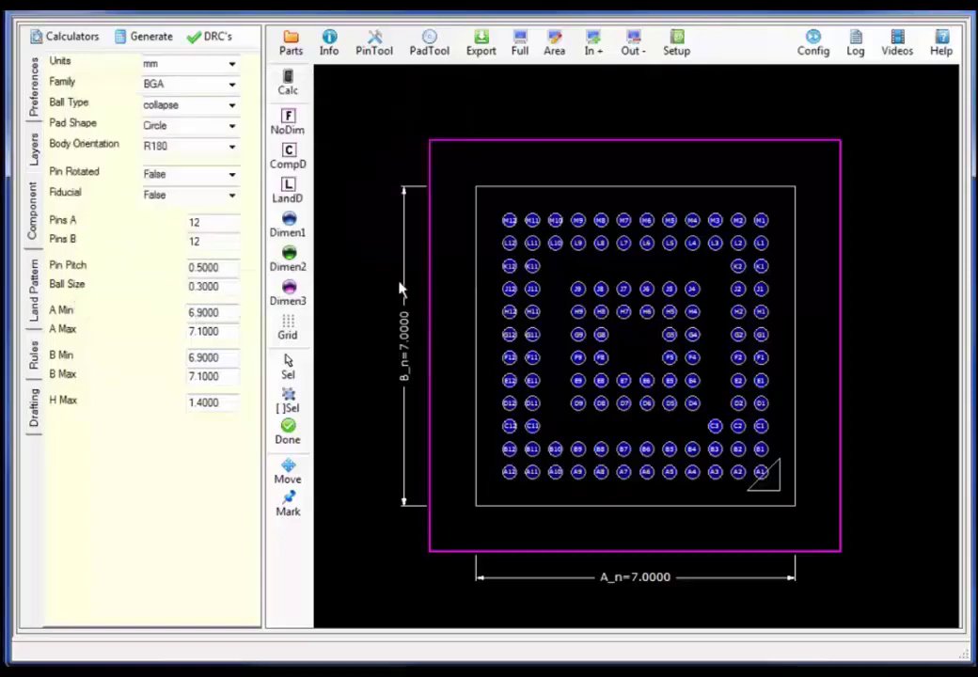
# - Run the Graphical Report for terminals missing pin assignments, revealing unassigned pads L2 and D5
pyautogui.click(330, 47)
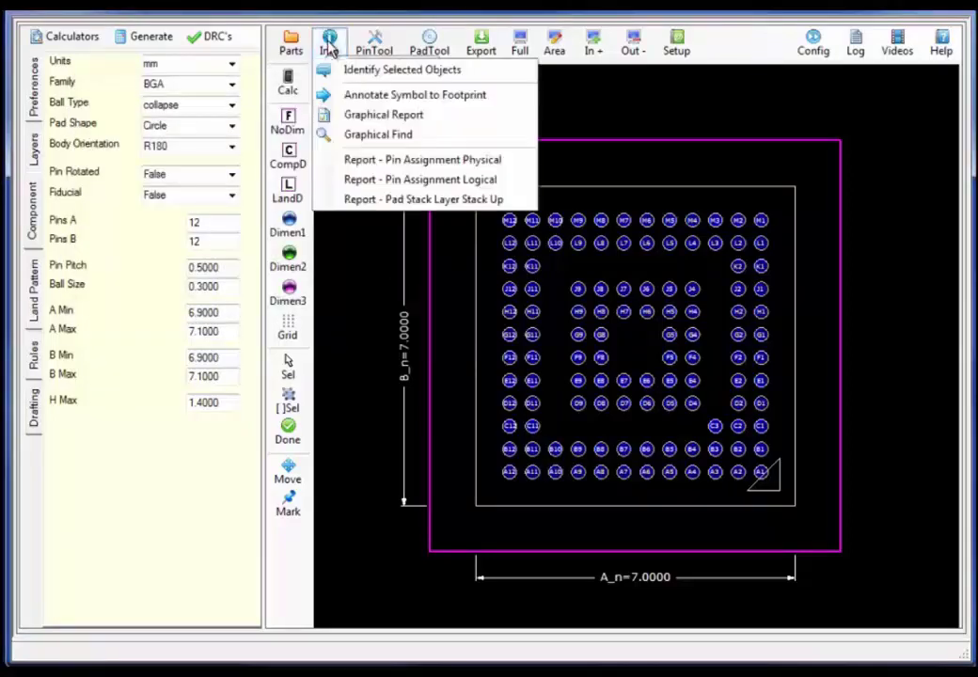
pyautogui.click(346, 126)
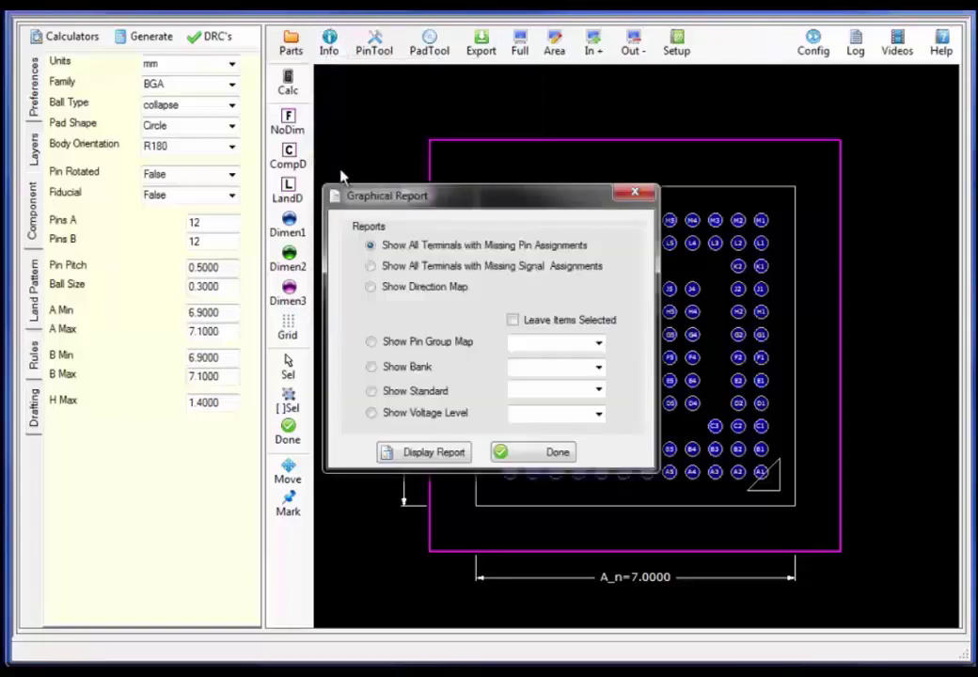
pyautogui.moveTo(369, 194); pyautogui.dragTo(110, 137)
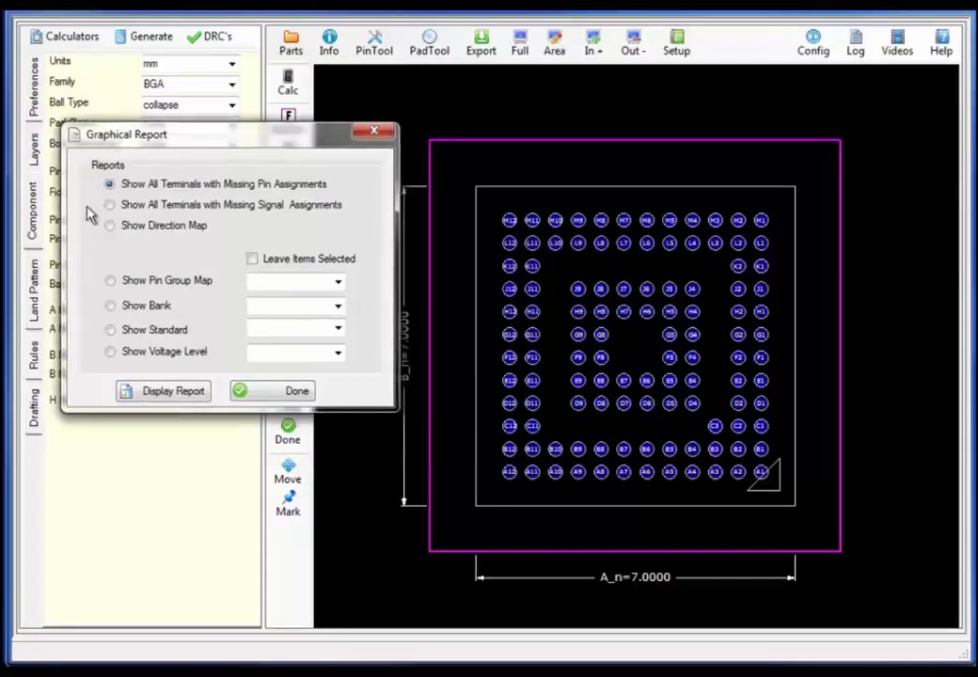
pyautogui.press('Return')
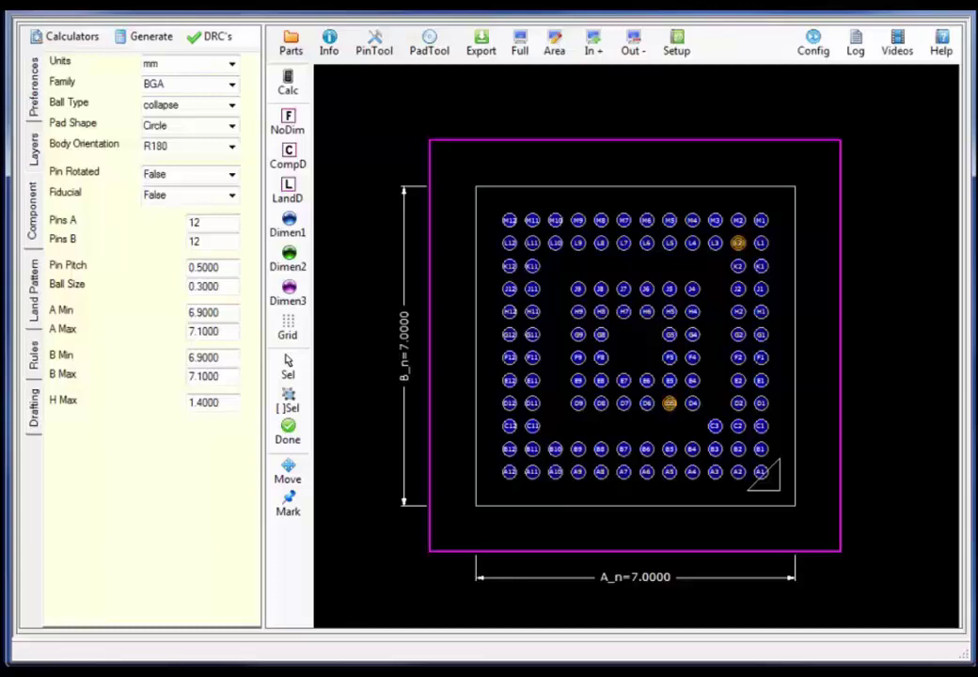
# - Add pads L2 and D5 to the pin spreadsheet, then check it and create unique pin names
pyautogui.click(814, 47)
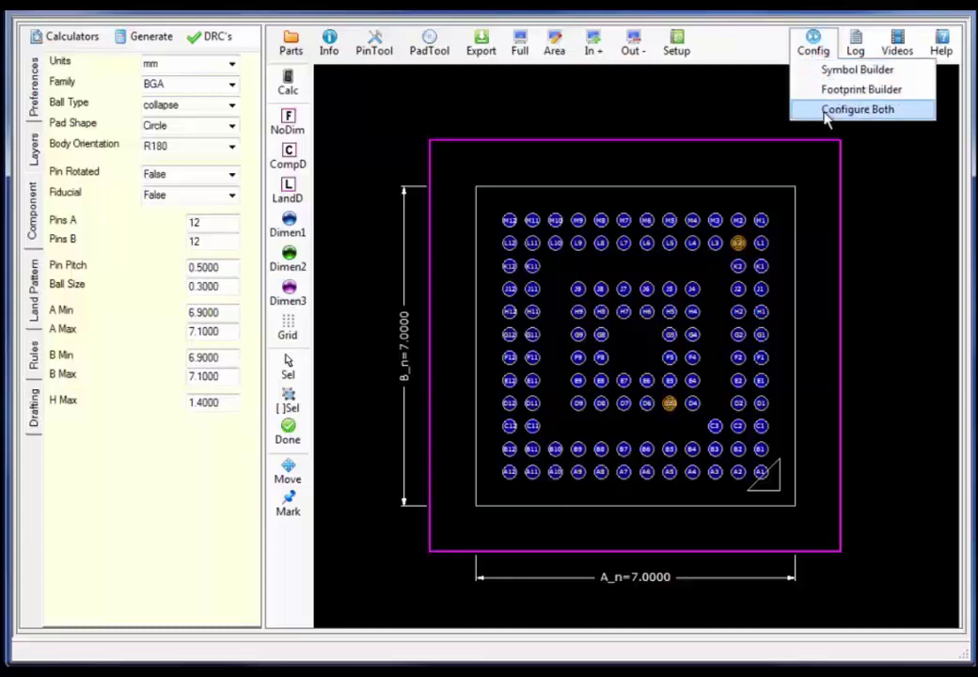
pyautogui.click(826, 110)
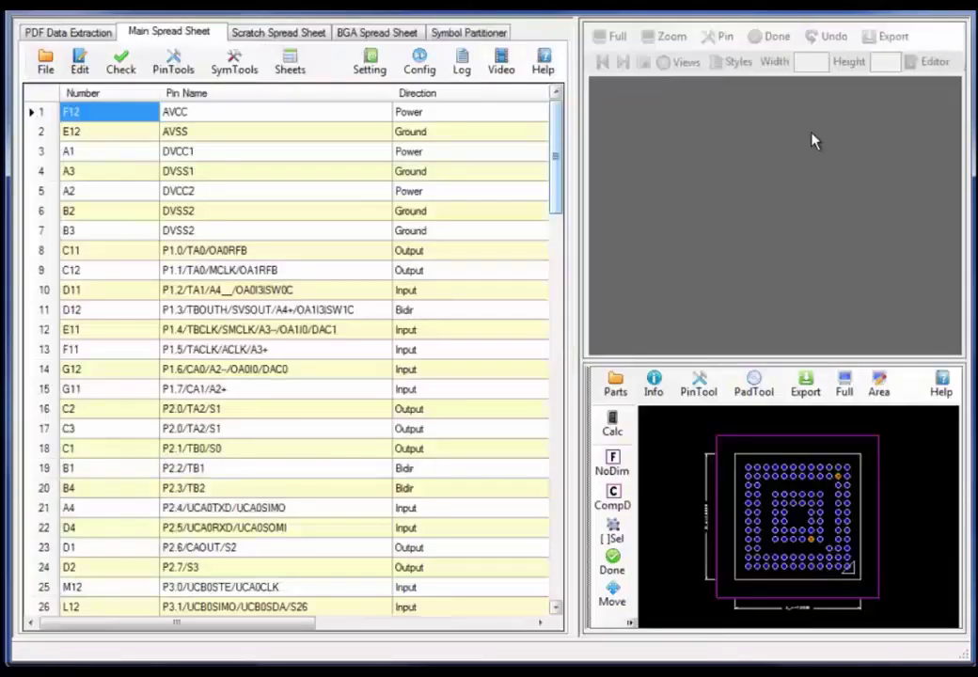
pyautogui.moveTo(555, 155); pyautogui.dragTo(549, 642)
pyautogui.click(83, 587)
pyautogui.write('L2\tGround\tGround D5\tGround\tGround')
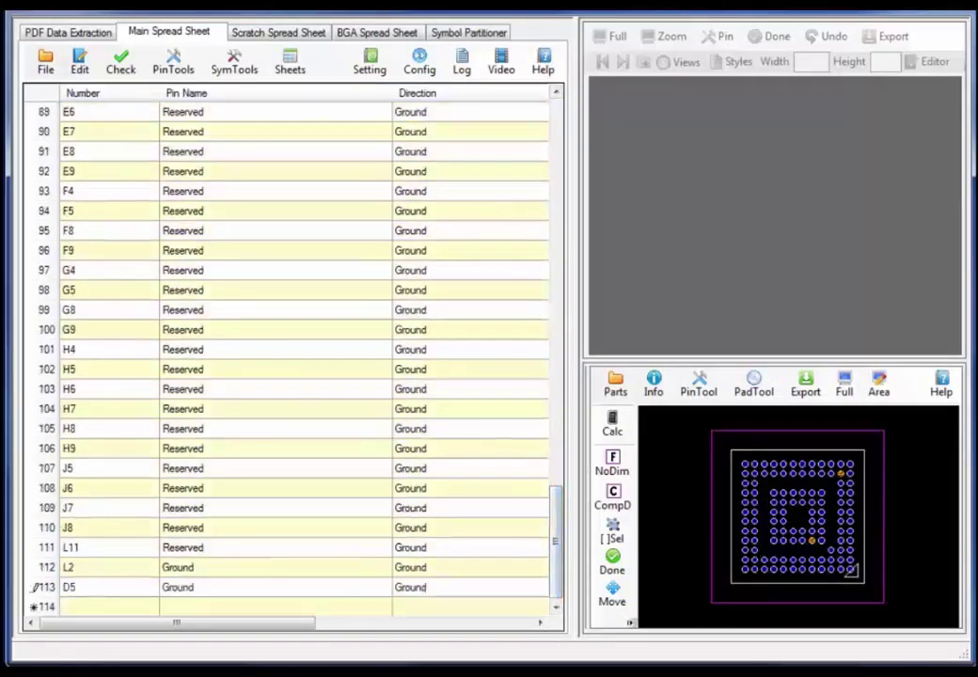
pyautogui.click(120, 62)
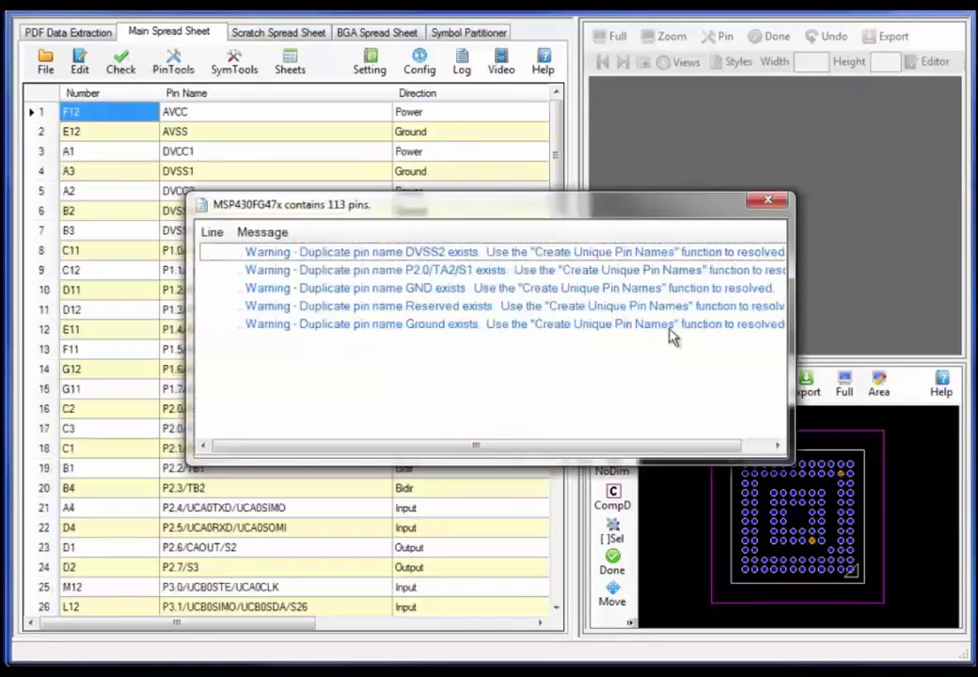
pyautogui.click(769, 203)
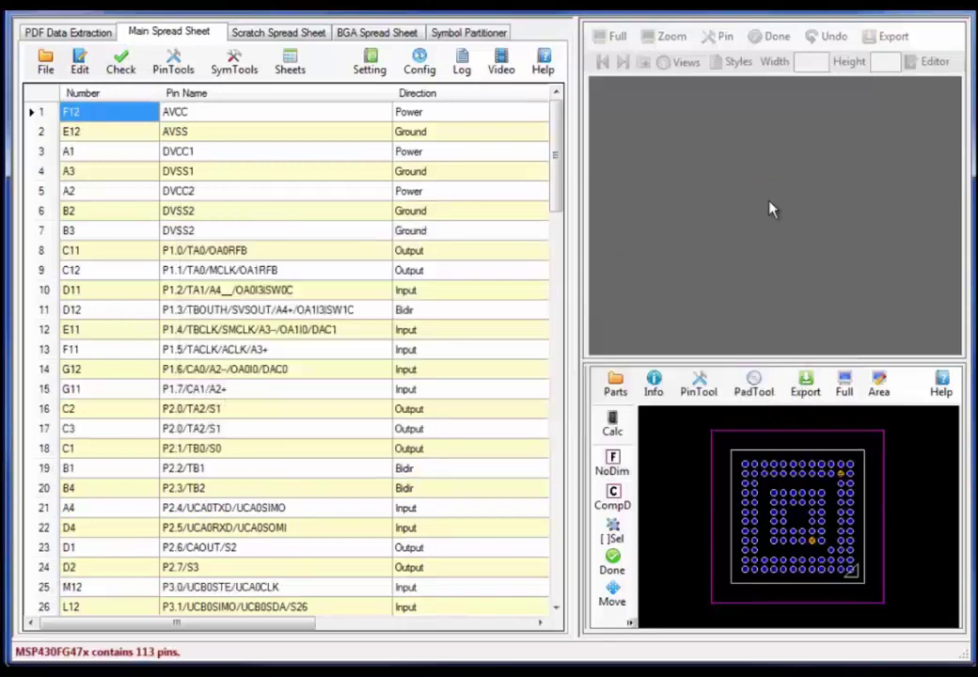
# - Sort the Symbol Partitioner pin list by pin direction
pyautogui.click(468, 36)
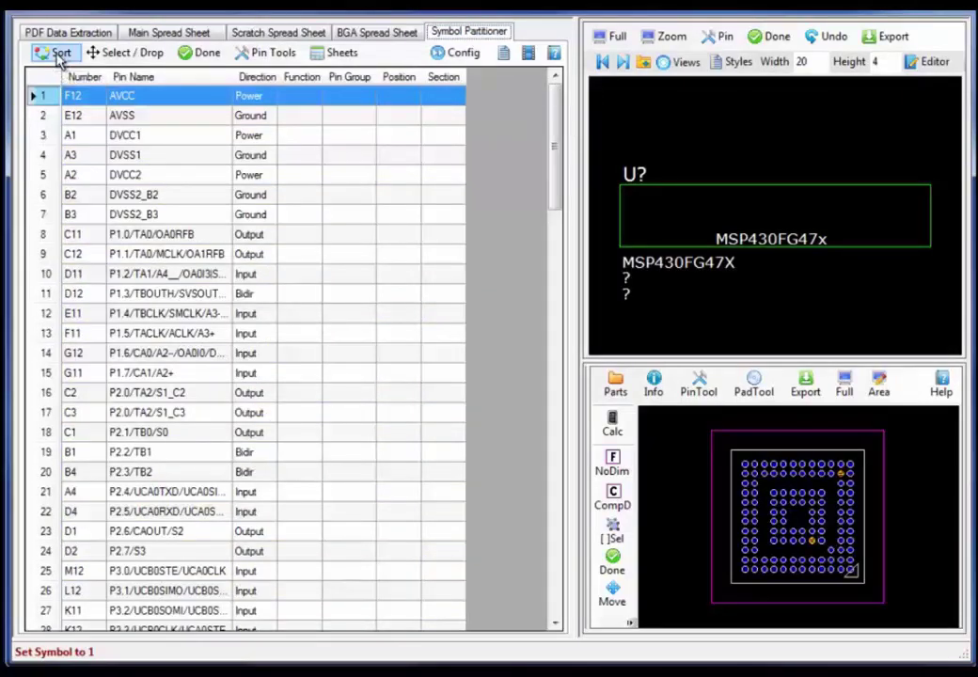
pyautogui.click(58, 54)
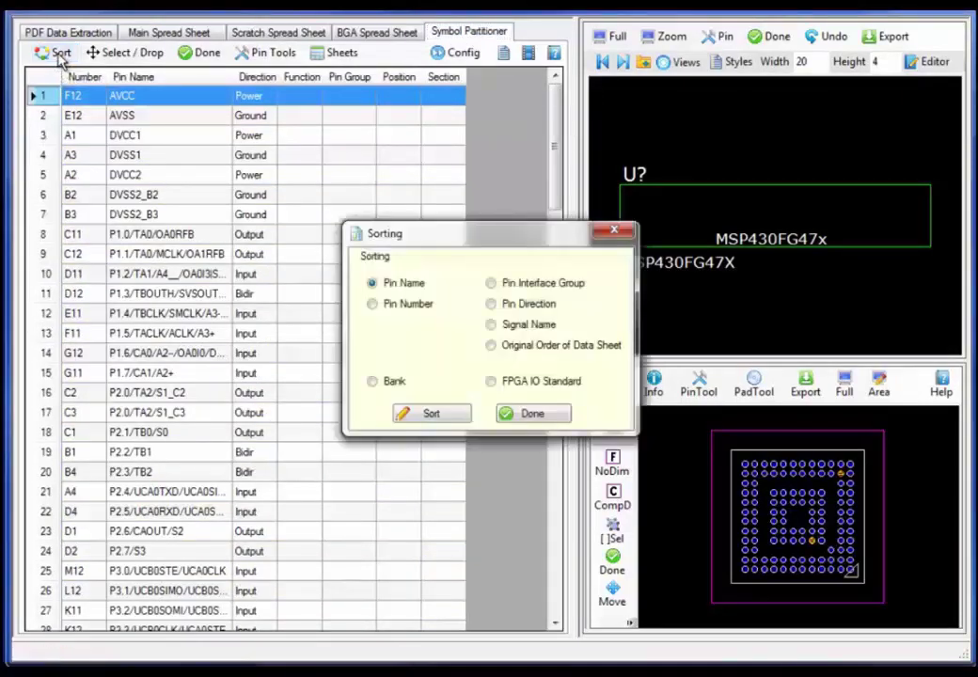
pyautogui.click(436, 419)
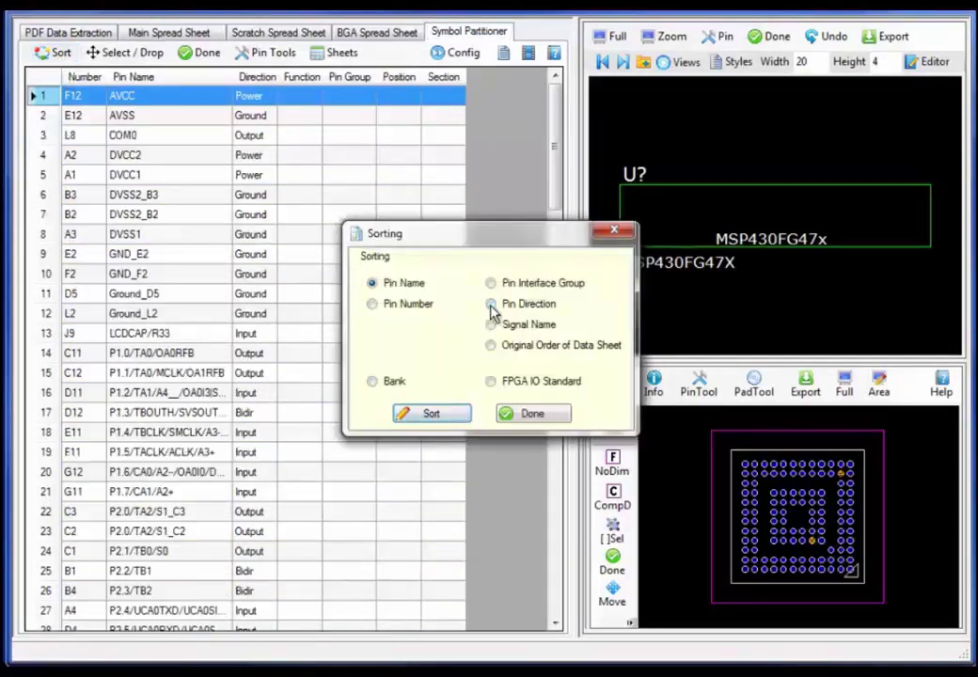
pyautogui.click(491, 305)
pyautogui.click(456, 416)
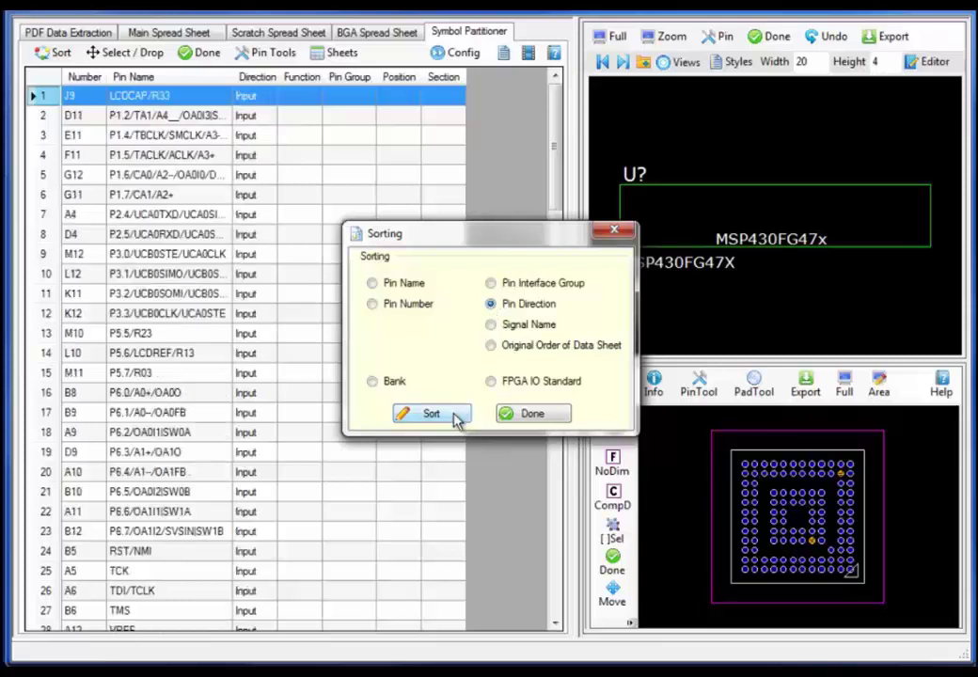
pyautogui.click(532, 413)
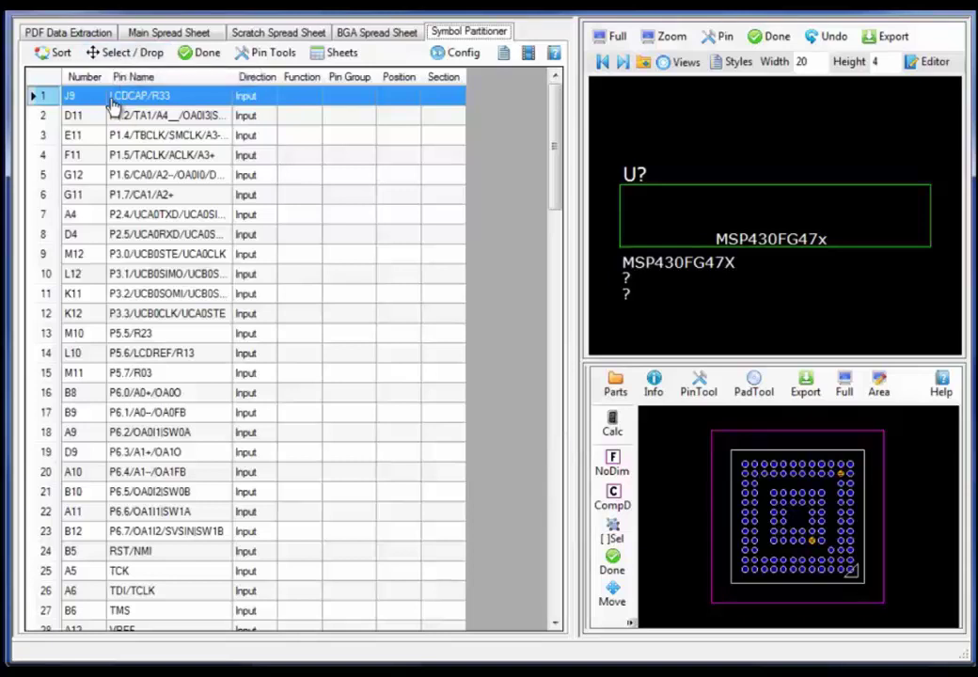
# - Place LCDCAP/R33 and the block of input pins along the symbol's left side
pyautogui.click(619, 212)
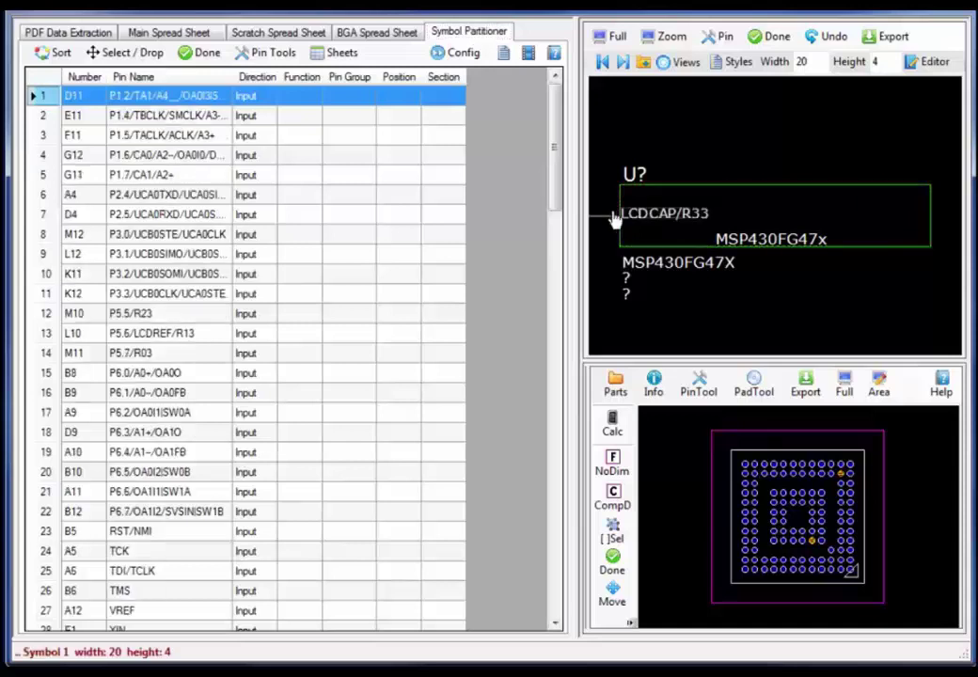
pyautogui.moveTo(184, 94); pyautogui.dragTo(196, 516)
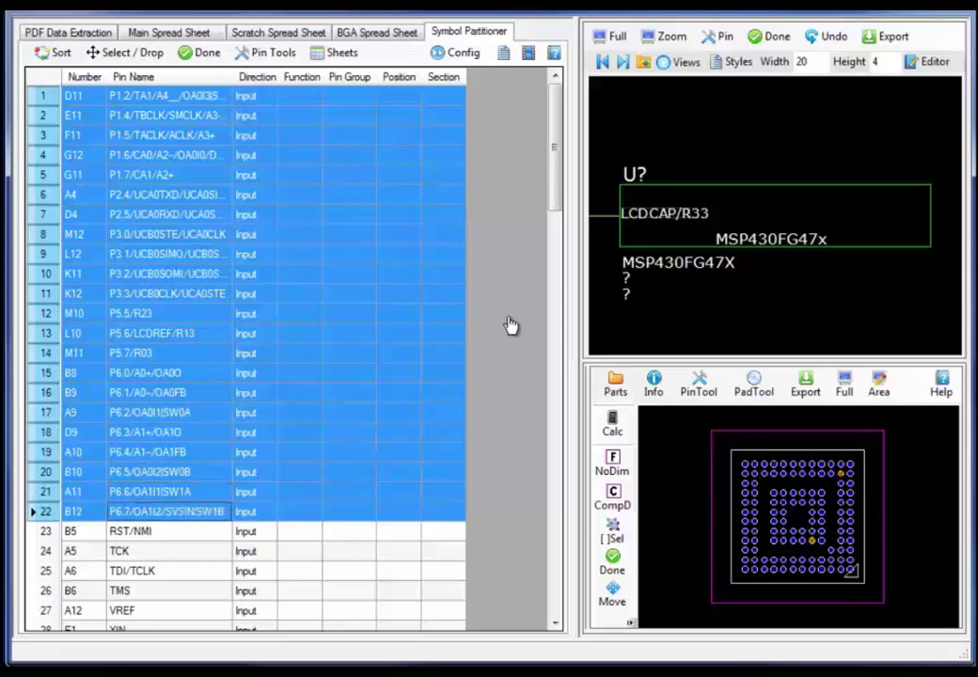
pyautogui.click(617, 241)
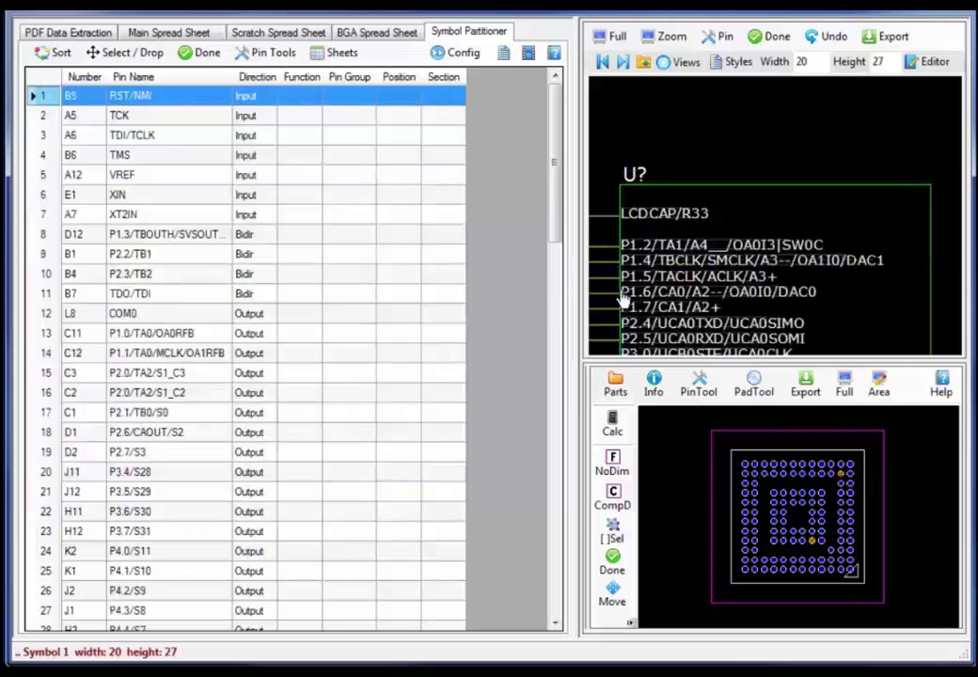
pyautogui.click(613, 38)
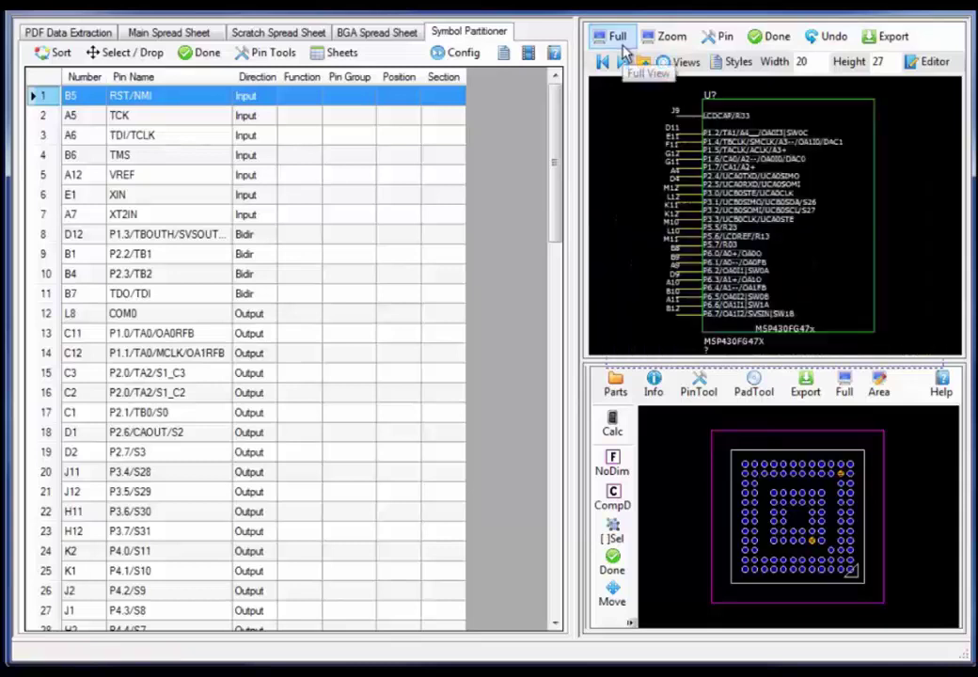
pyautogui.moveTo(699, 363); pyautogui.dragTo(699, 547)
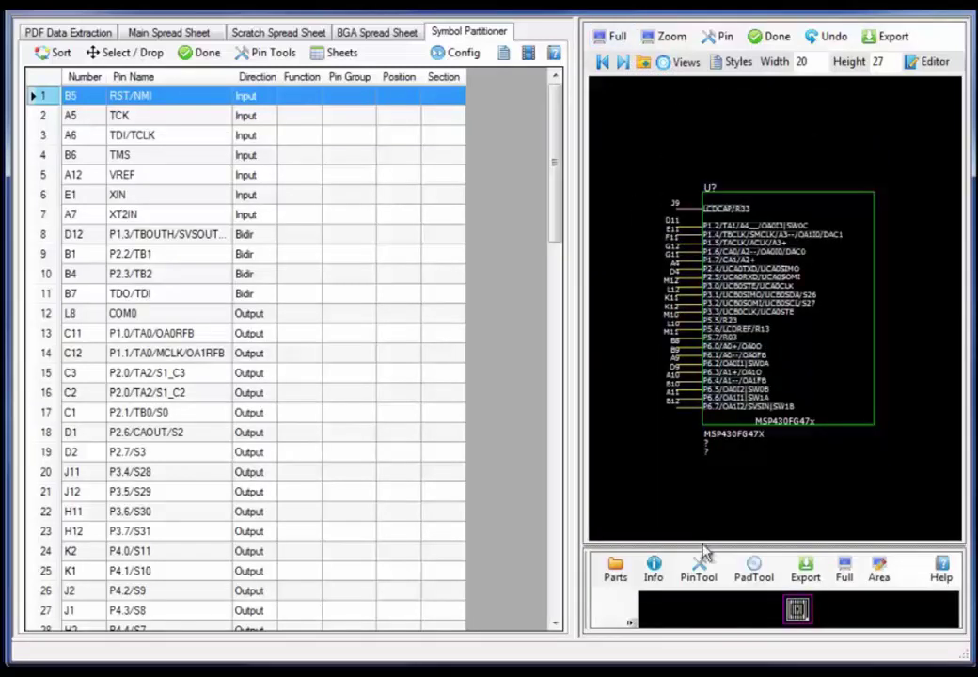
# - Add RST/NMI through XT2IN at the top-left, set width to 36, and select the four bidirectional pins
pyautogui.keyDown('shift'); pyautogui.moveTo(188, 135); pyautogui.dragTo(188, 216); pyautogui.keyUp('shift')
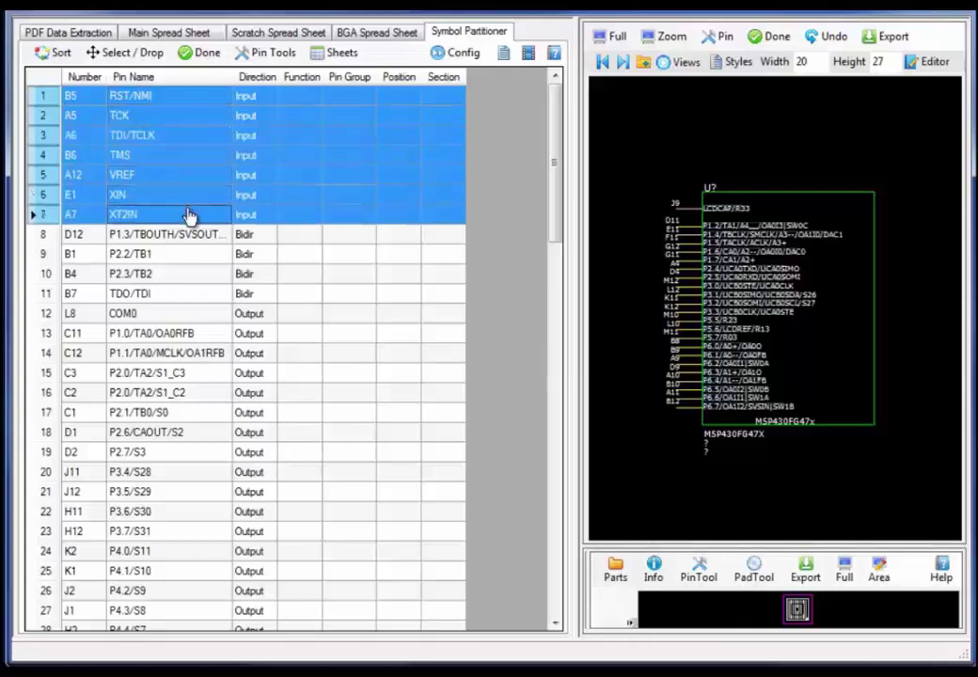
pyautogui.click(694, 211)
pyautogui.rightClick(695, 205)
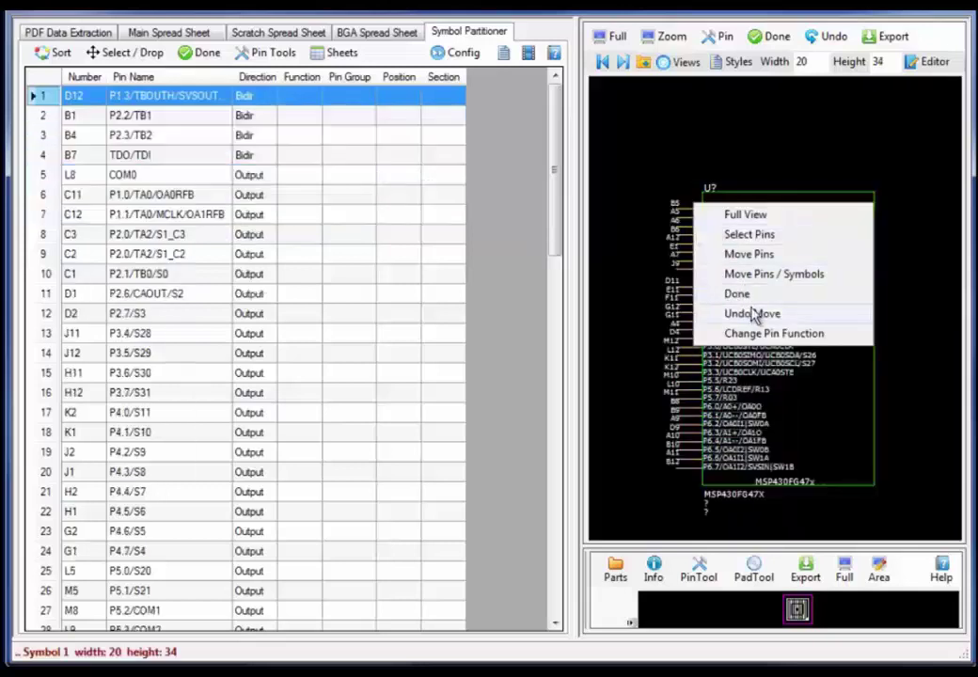
pyautogui.click(752, 216)
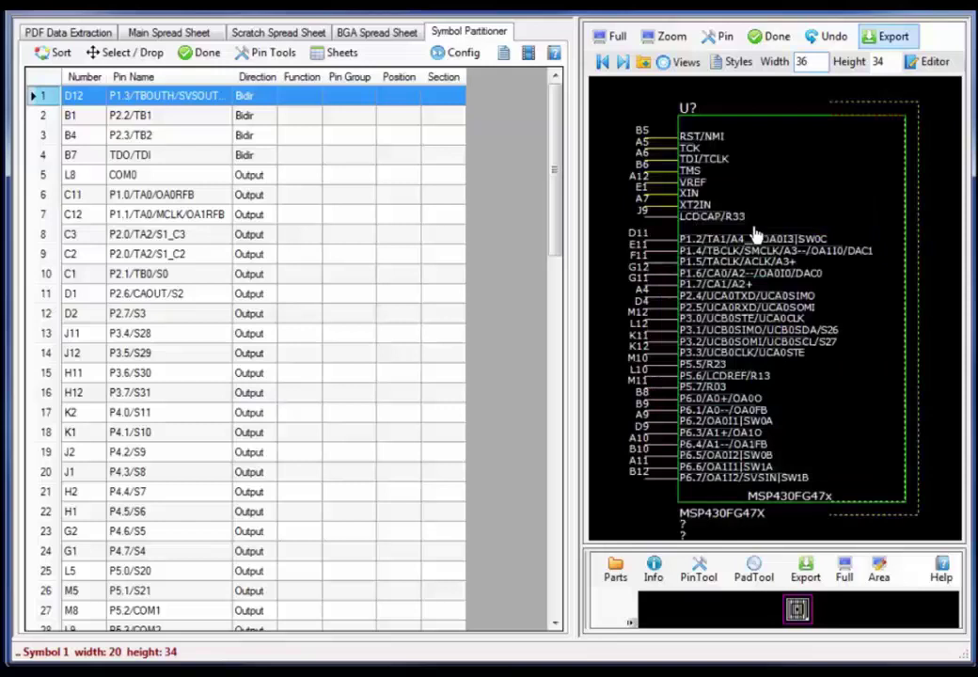
pyautogui.press('Return')
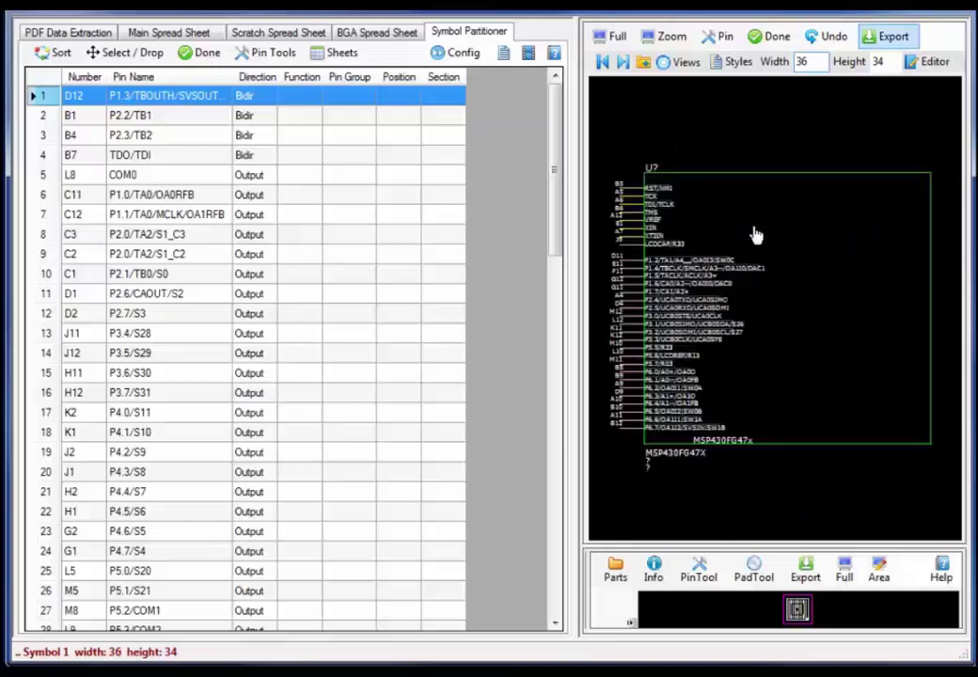
pyautogui.click(167, 95)
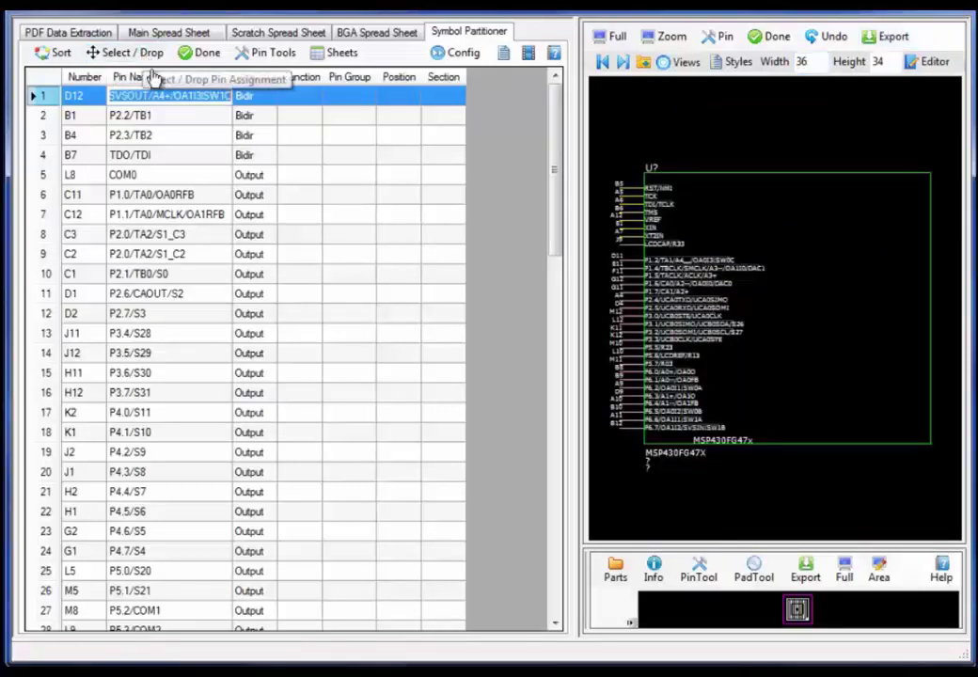
pyautogui.moveTo(243, 99); pyautogui.dragTo(258, 166)
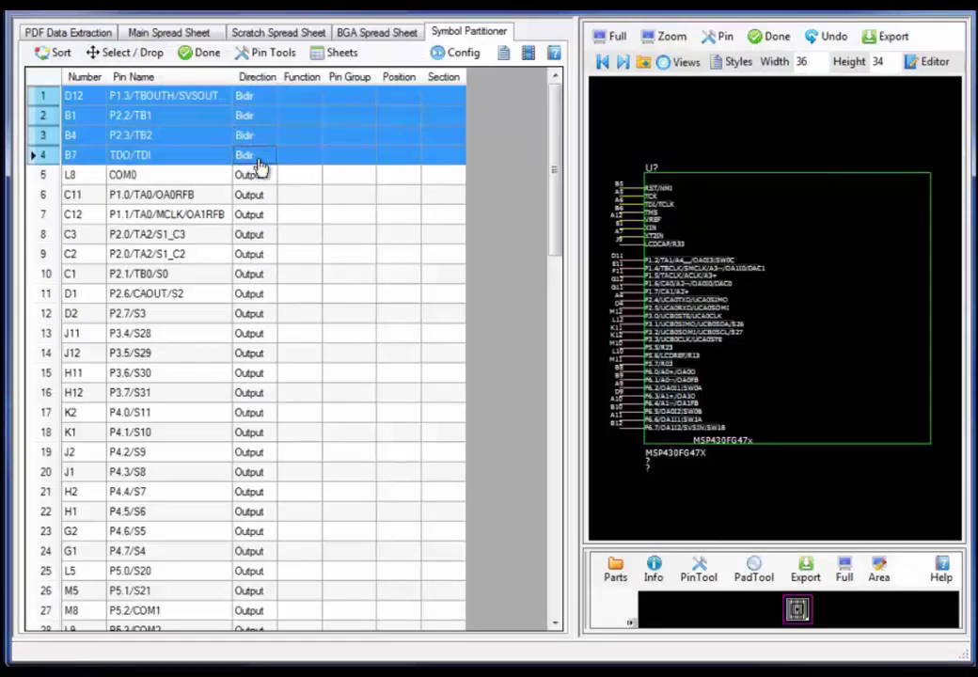
# - Place the bidirectional pins bottom-left, and COM0 plus output pins C11–M9 on the right side
pyautogui.click(642, 450)
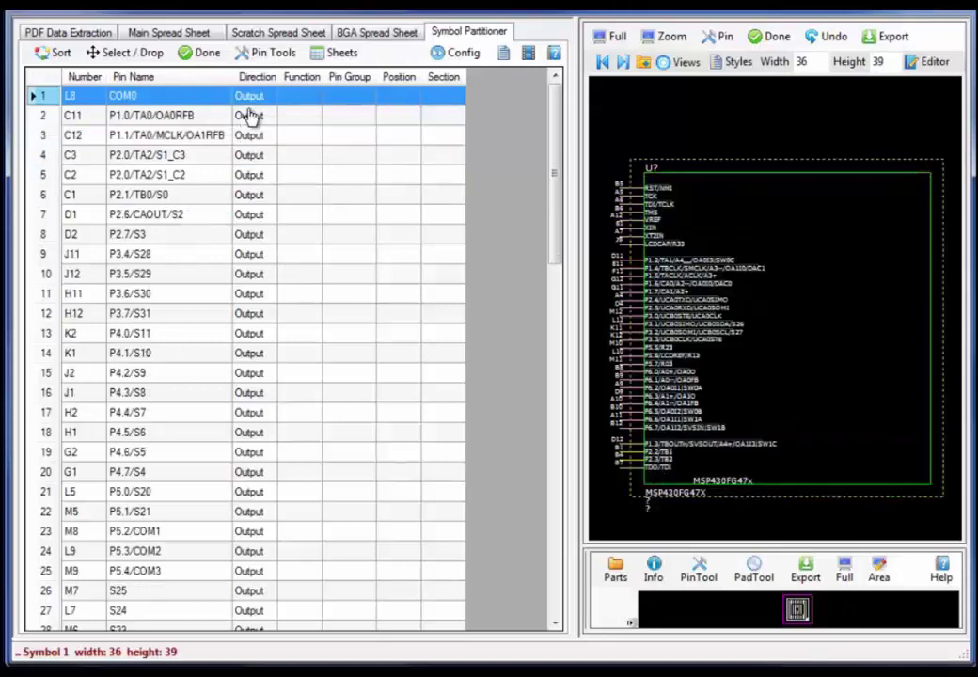
pyautogui.click(940, 193)
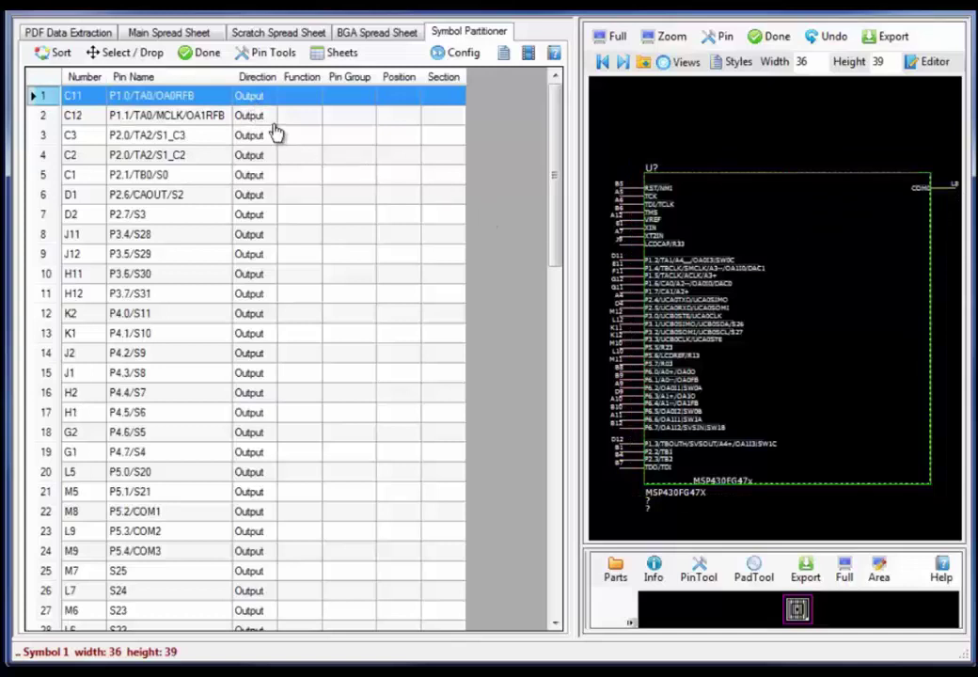
pyautogui.moveTo(214, 106); pyautogui.dragTo(238, 554)
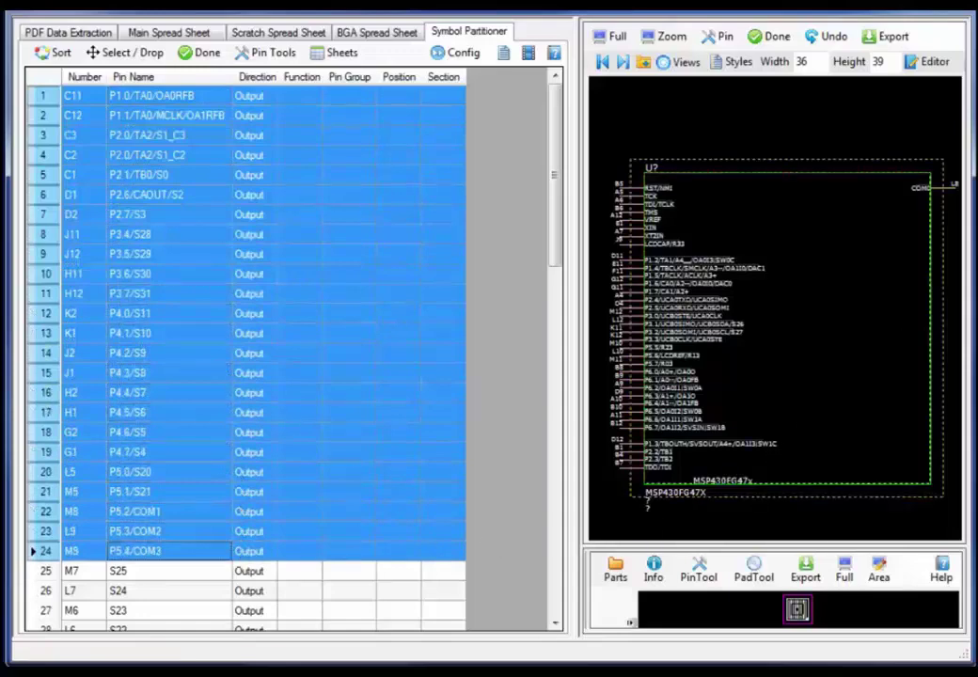
pyautogui.click(941, 261)
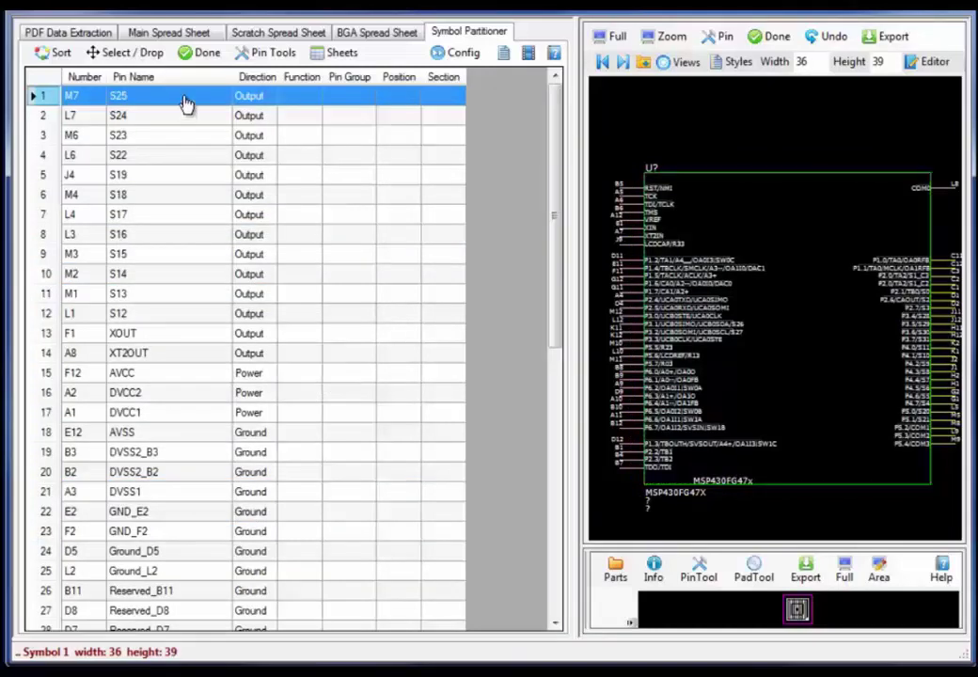
# - Reverse the S25–S12 pins and place them at the symbol's lower right
pyautogui.moveTo(192, 148); pyautogui.dragTo(185, 320)
pyautogui.rightClick(187, 320)
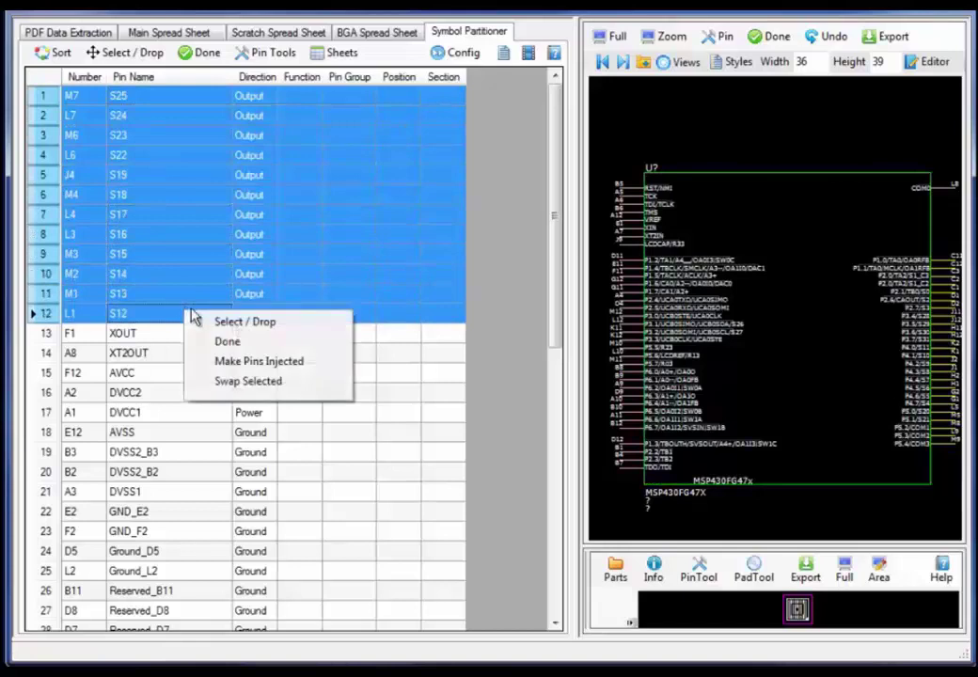
pyautogui.click(231, 385)
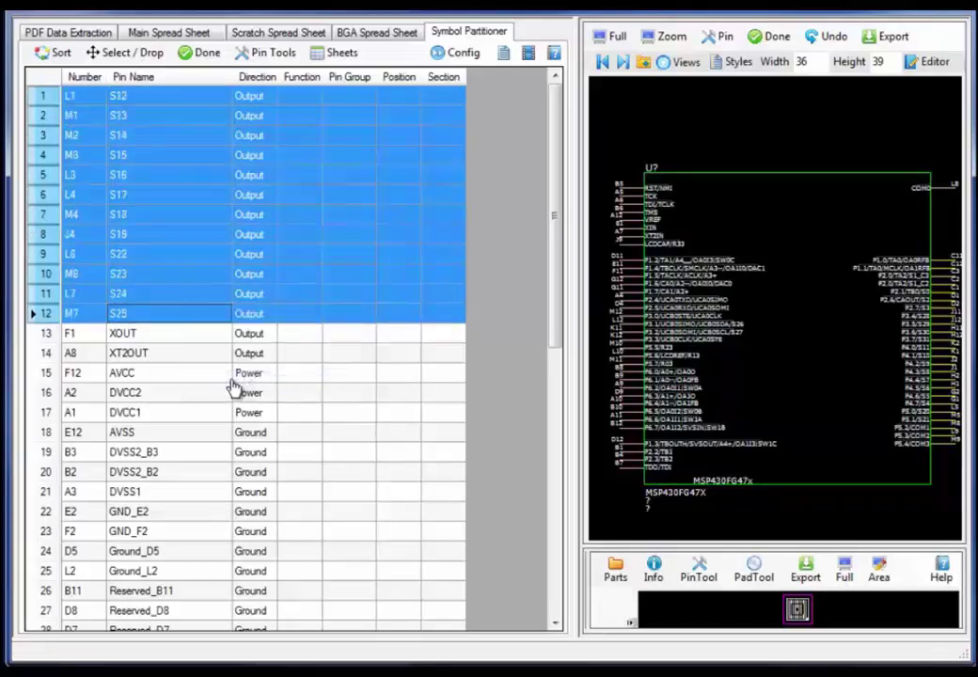
pyautogui.click(143, 56)
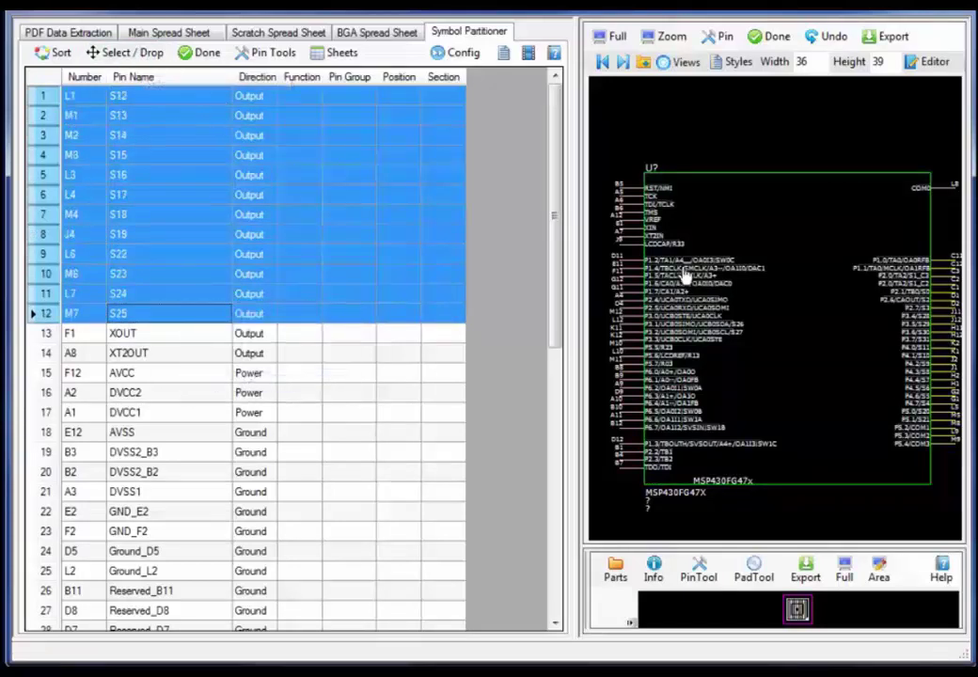
pyautogui.click(937, 470)
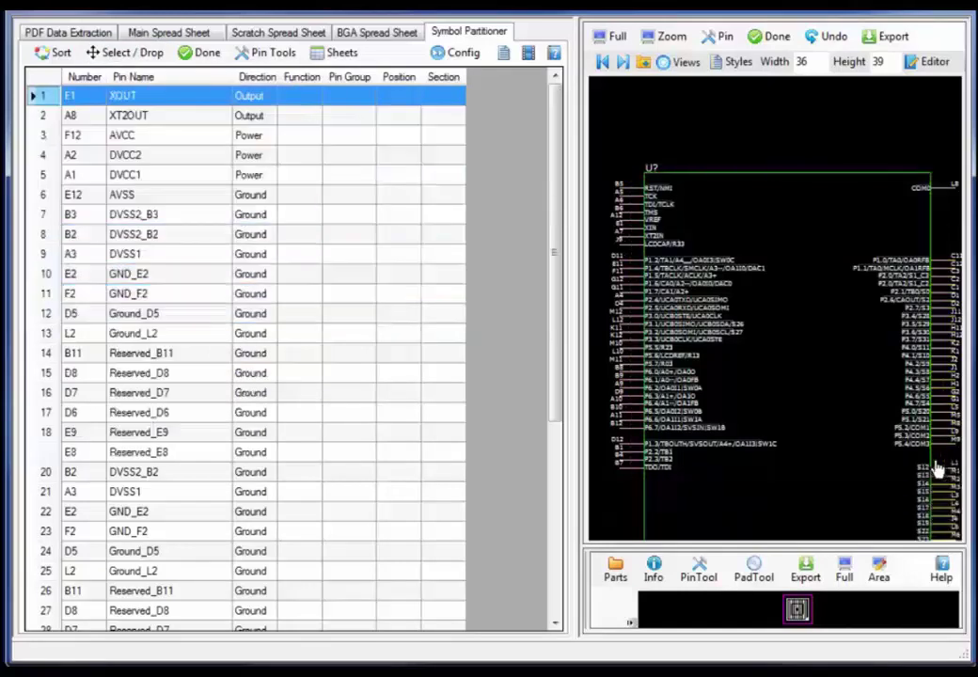
pyautogui.click(605, 36)
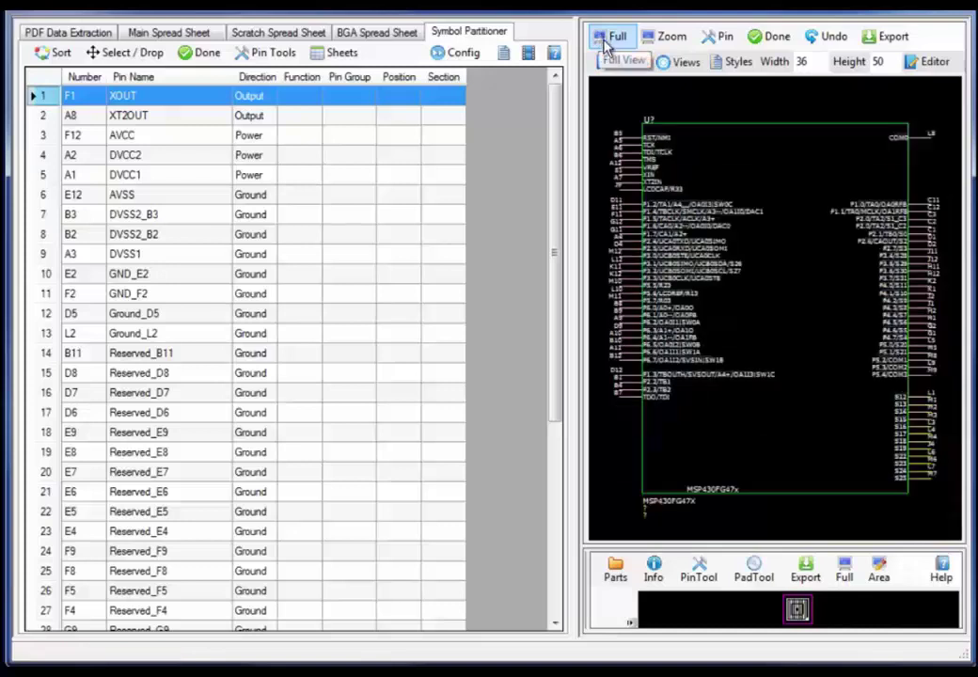
# - Place XOUT and XT2OUT on the symbol's upper right edge
pyautogui.keyDown('shift'); pyautogui.click(214, 116); pyautogui.keyUp('shift')
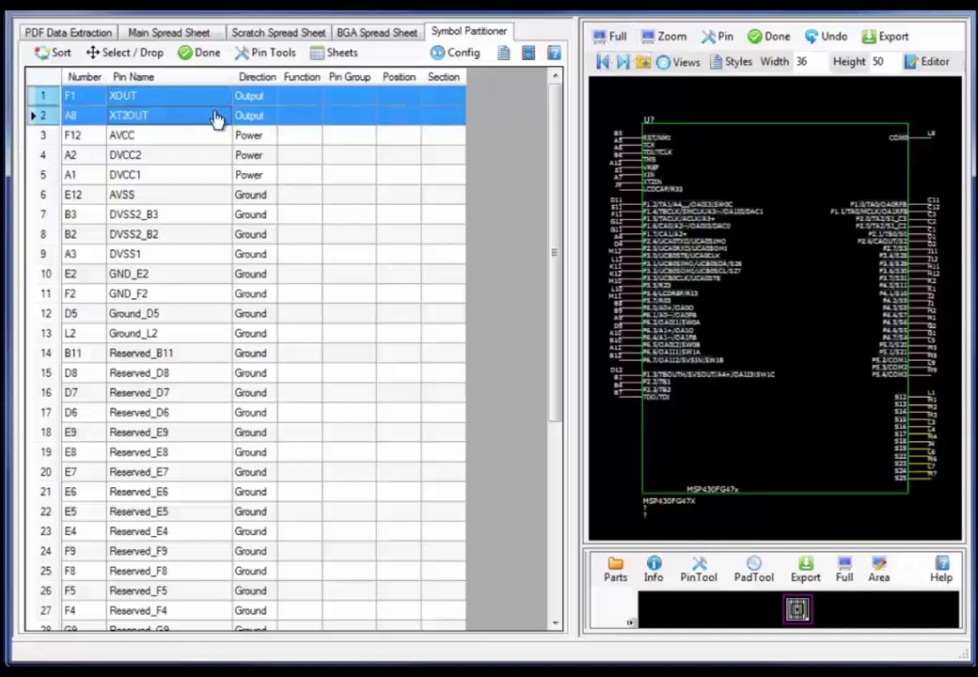
pyautogui.click(910, 154)
pyautogui.click(908, 154)
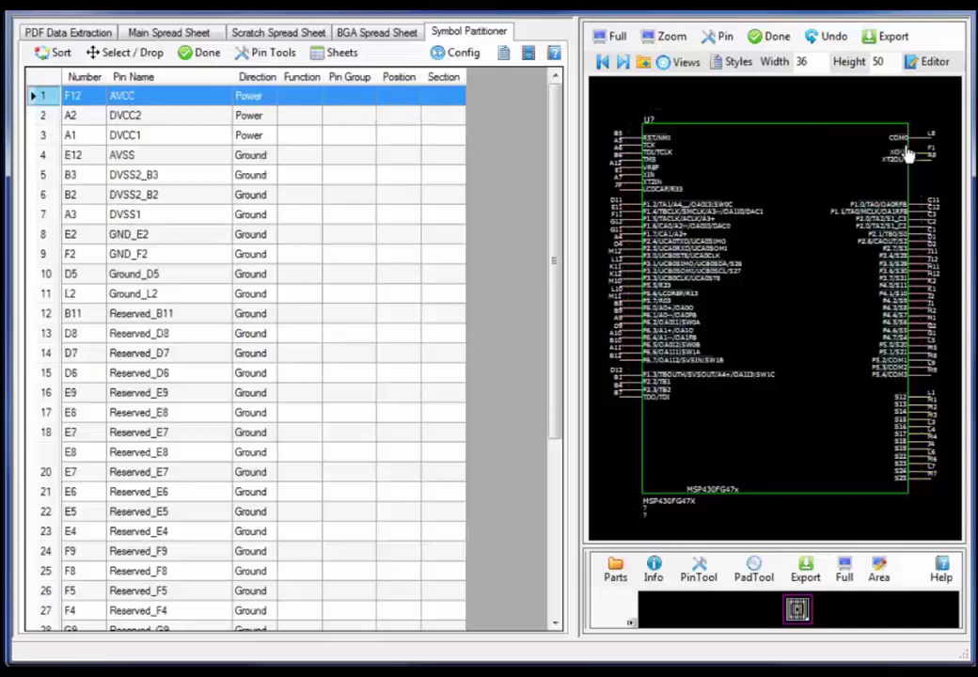
# - Create a second symbol section with the AVCC/DVCC power and AVSS ground pins on its left
pyautogui.click(621, 68)
pyautogui.click(478, 347)
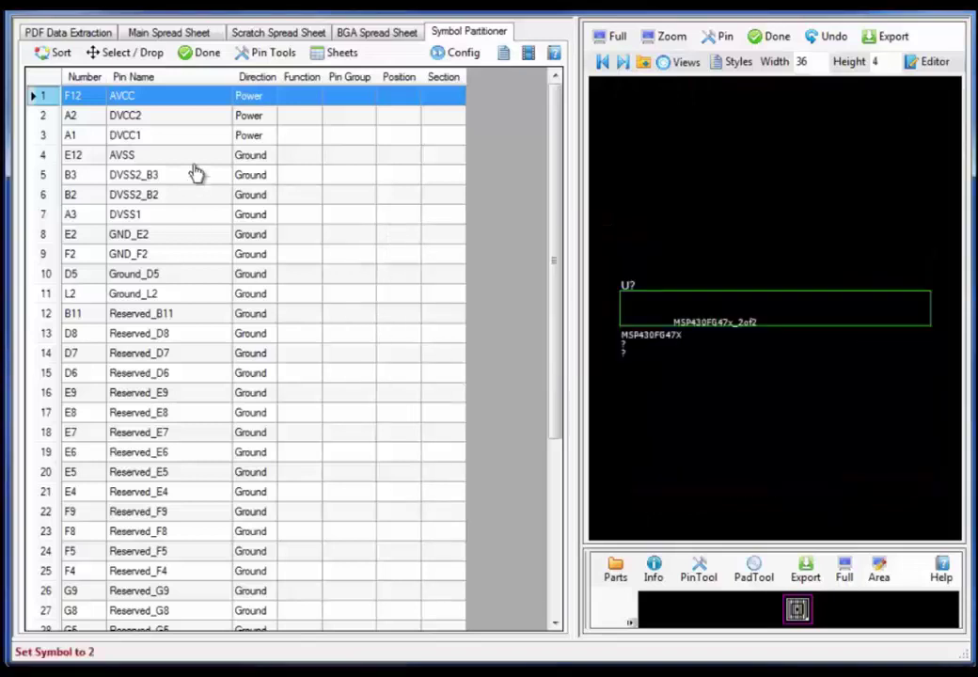
pyautogui.moveTo(214, 102); pyautogui.dragTo(216, 137)
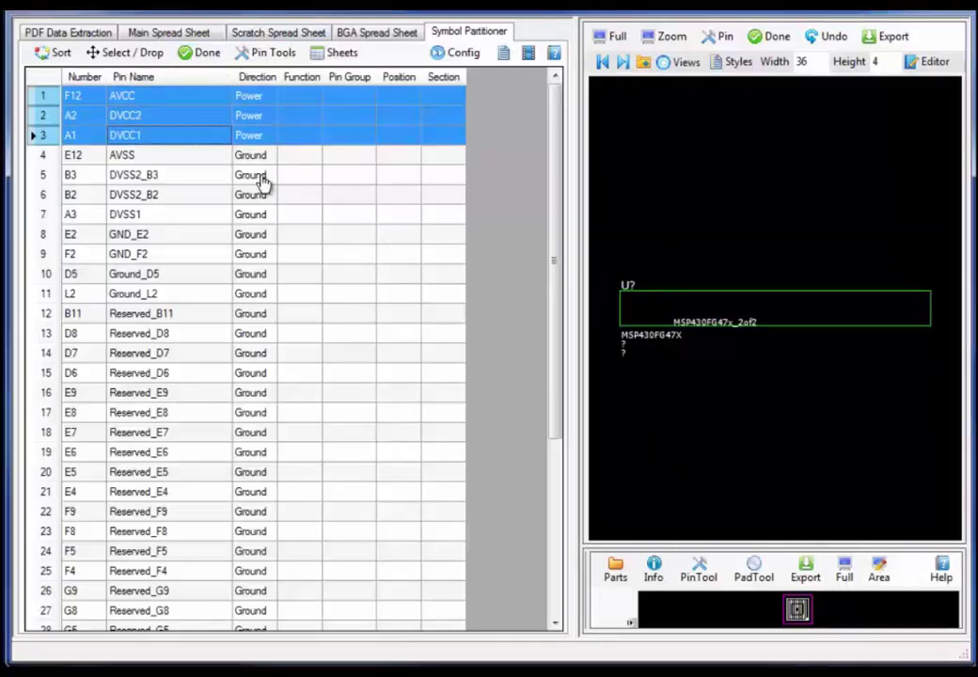
pyautogui.click(616, 316)
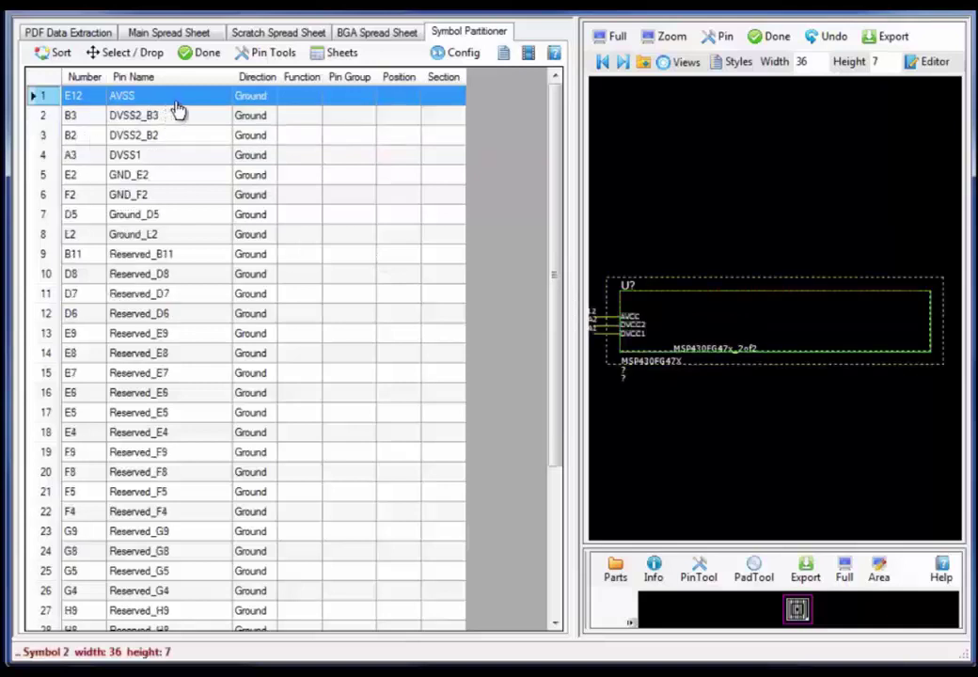
pyautogui.moveTo(179, 108); pyautogui.dragTo(199, 235)
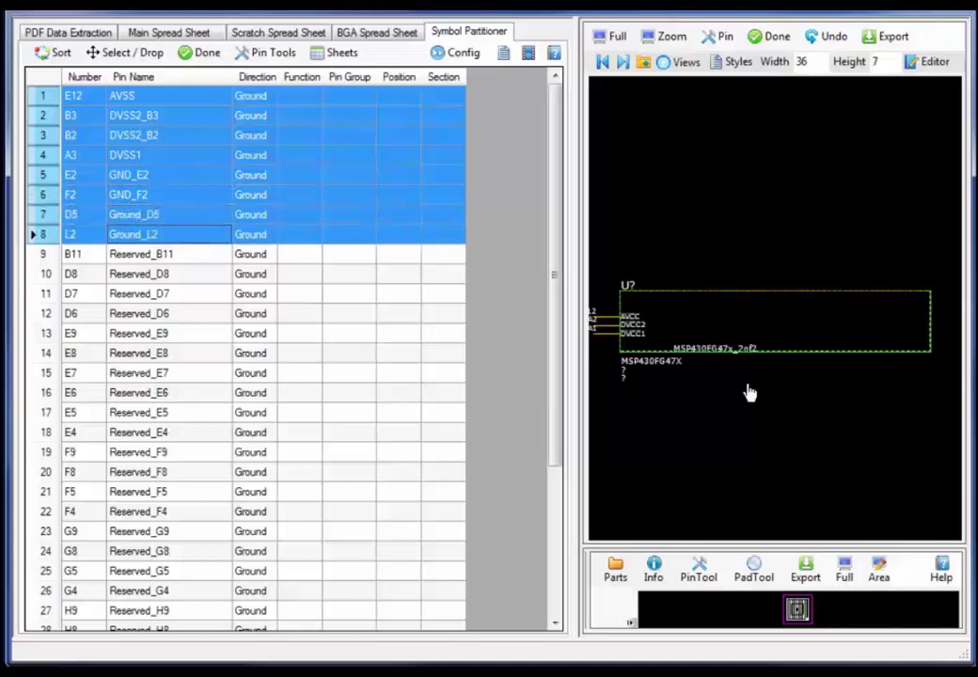
pyautogui.click(613, 352)
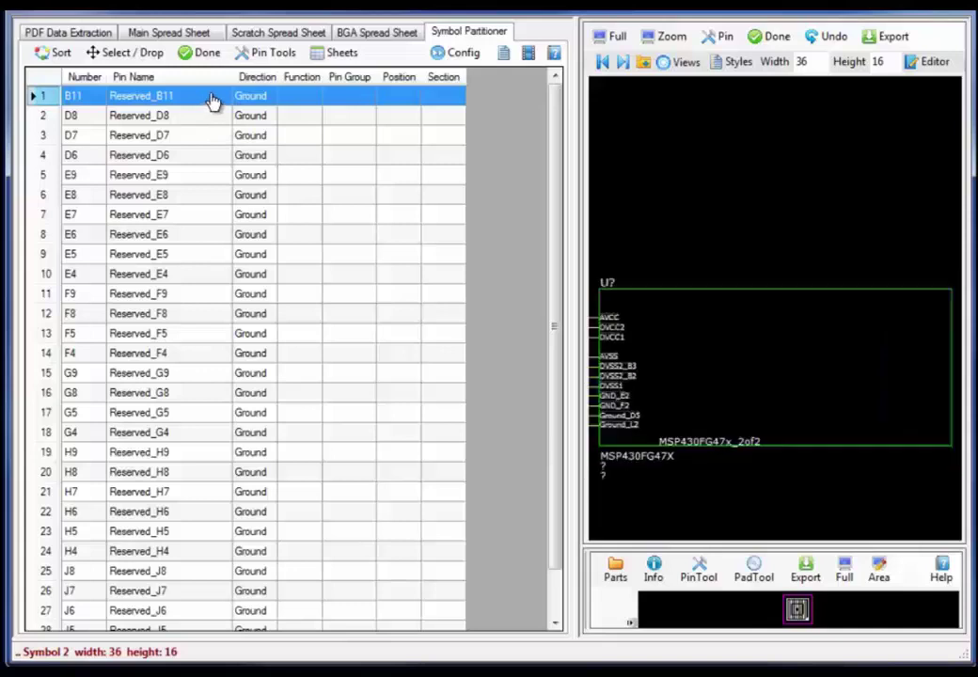
# - Place all remaining Reserved pins along the second section's right side
pyautogui.moveTo(216, 99); pyautogui.dragTo(240, 604)
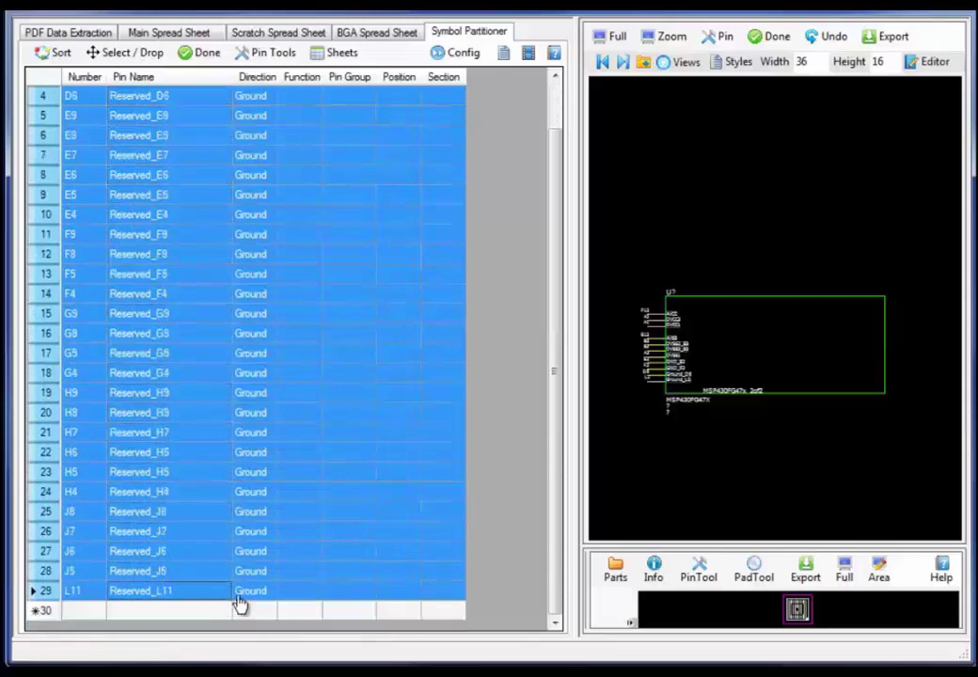
pyautogui.click(890, 319)
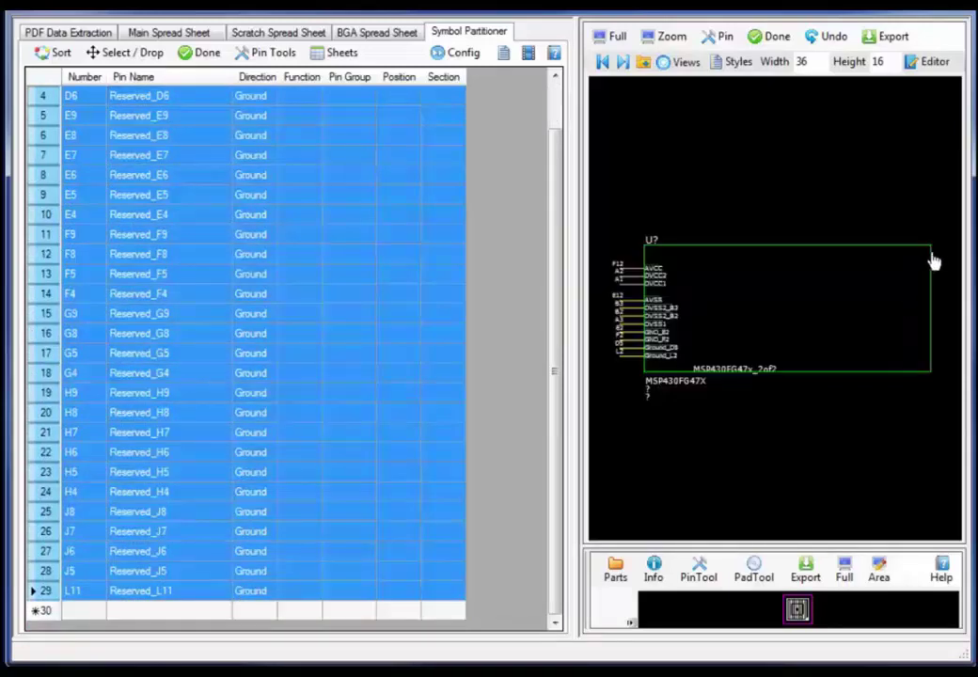
pyautogui.click(937, 272)
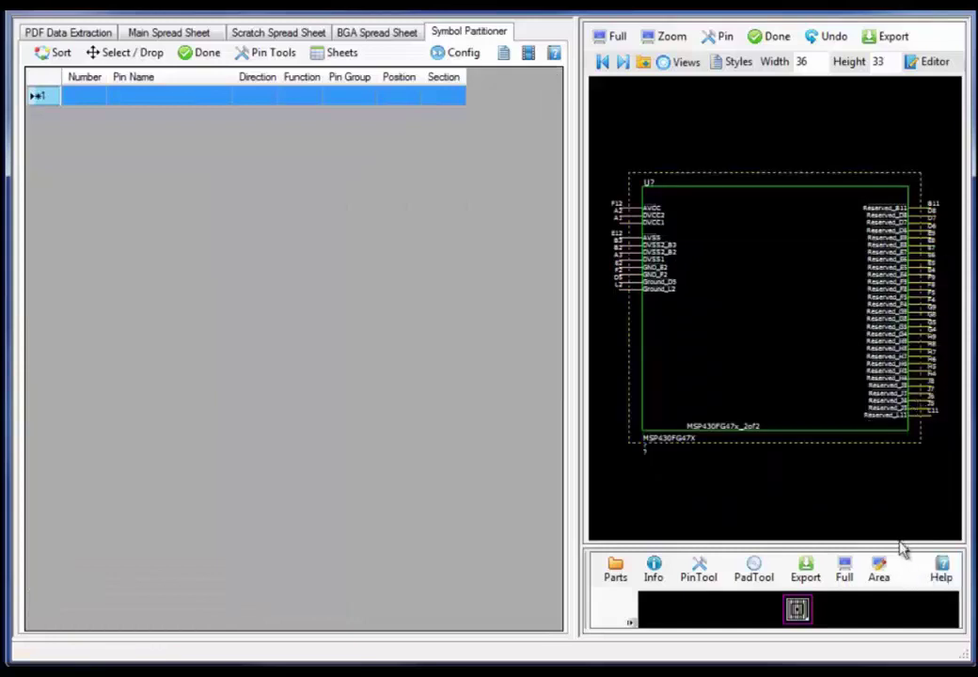
# - Enlarge the footprint view, probe which pads the second section's pins use, then restore the symbol preview
pyautogui.moveTo(897, 548); pyautogui.dragTo(894, 326)
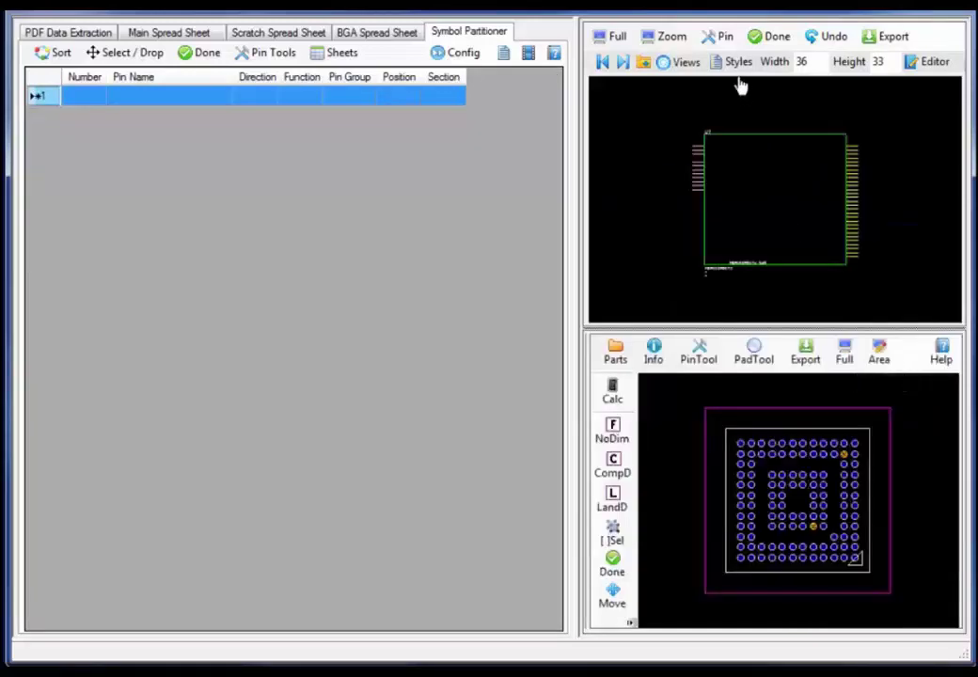
pyautogui.click(723, 37)
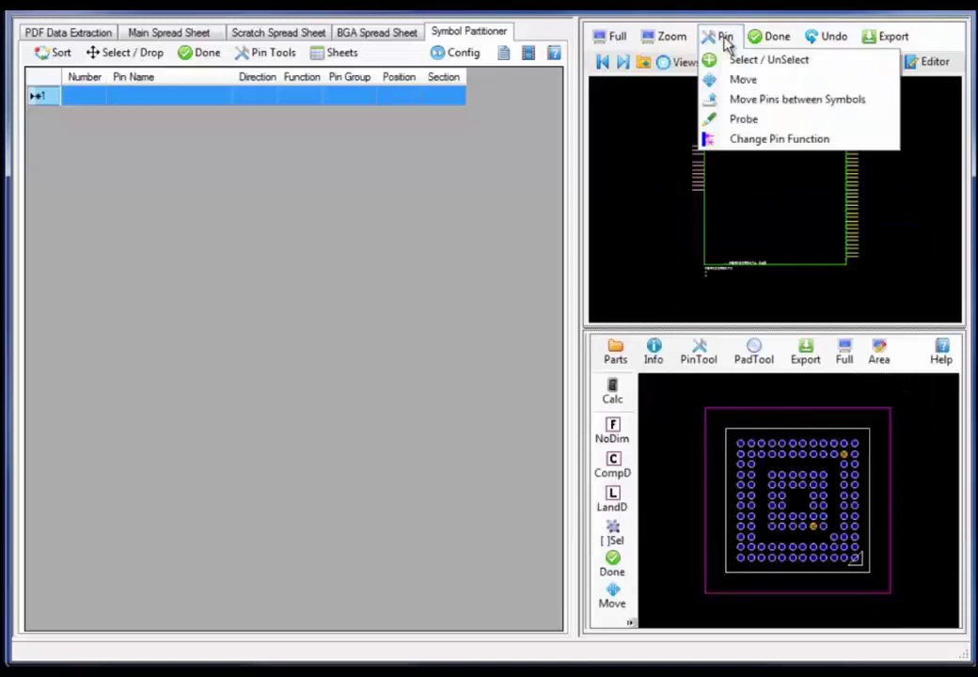
pyautogui.click(748, 119)
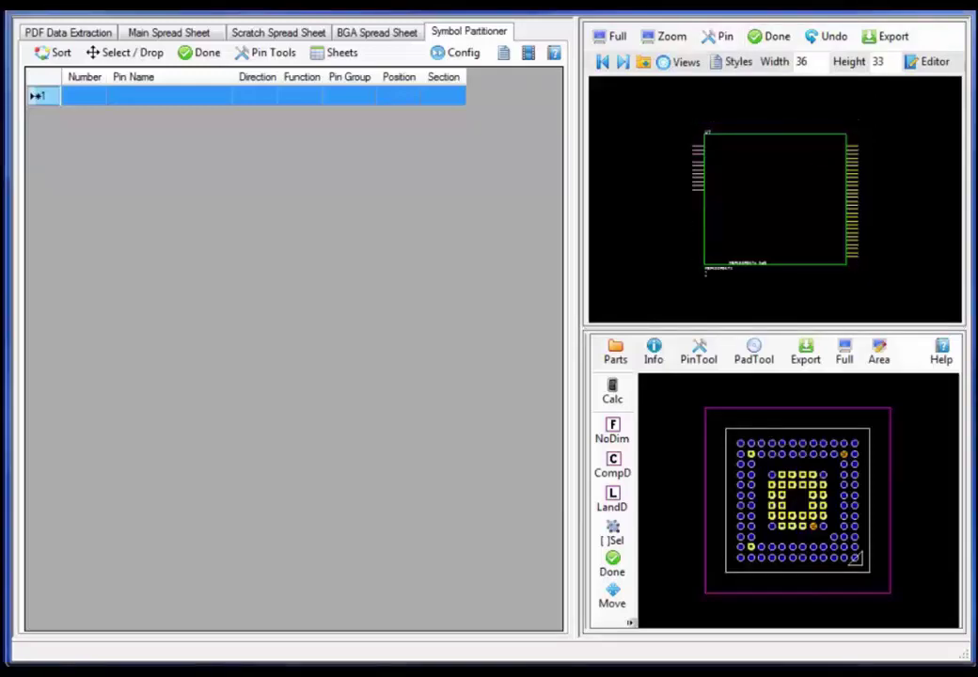
pyautogui.click(766, 329)
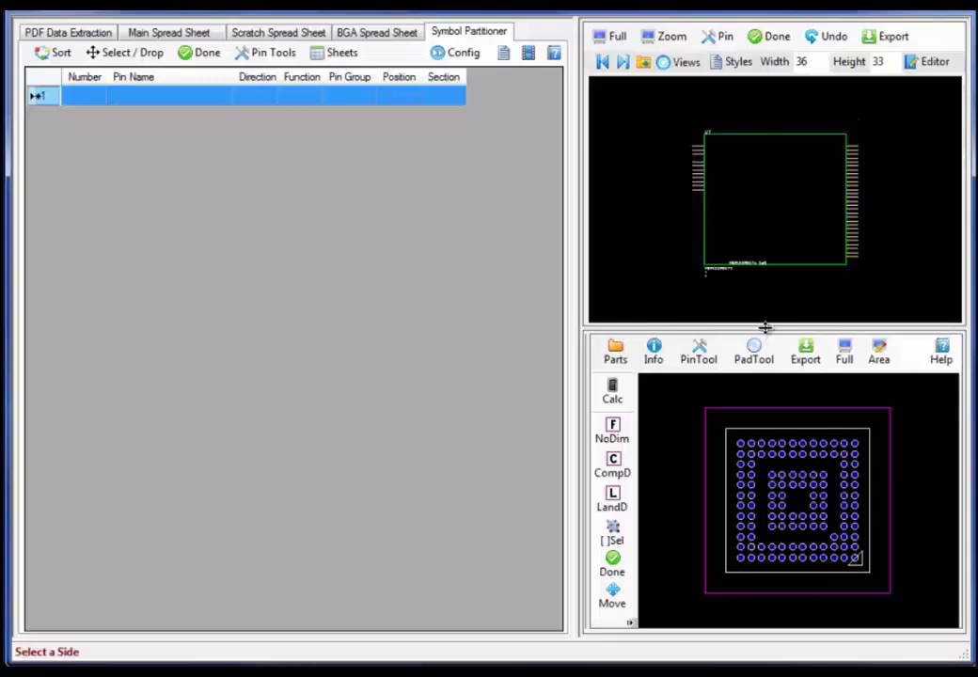
pyautogui.moveTo(766, 329); pyautogui.dragTo(774, 429)
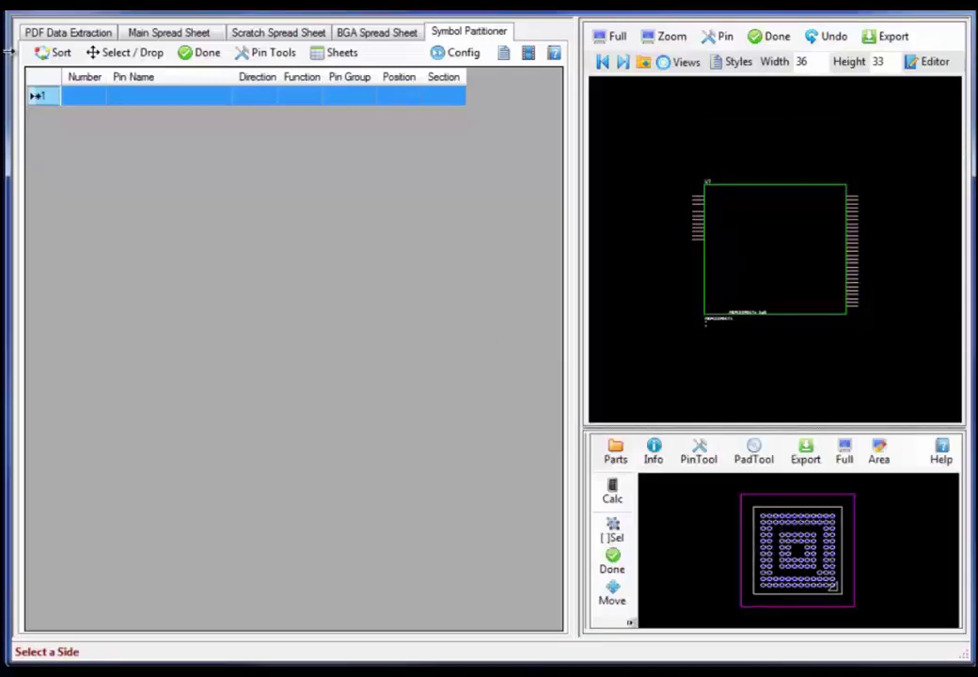
# - Attach footprint BGA144C50P12X12_700X700X140 to part MSP430FG47x in the Current Part Envelope
pyautogui.click(178, 34)
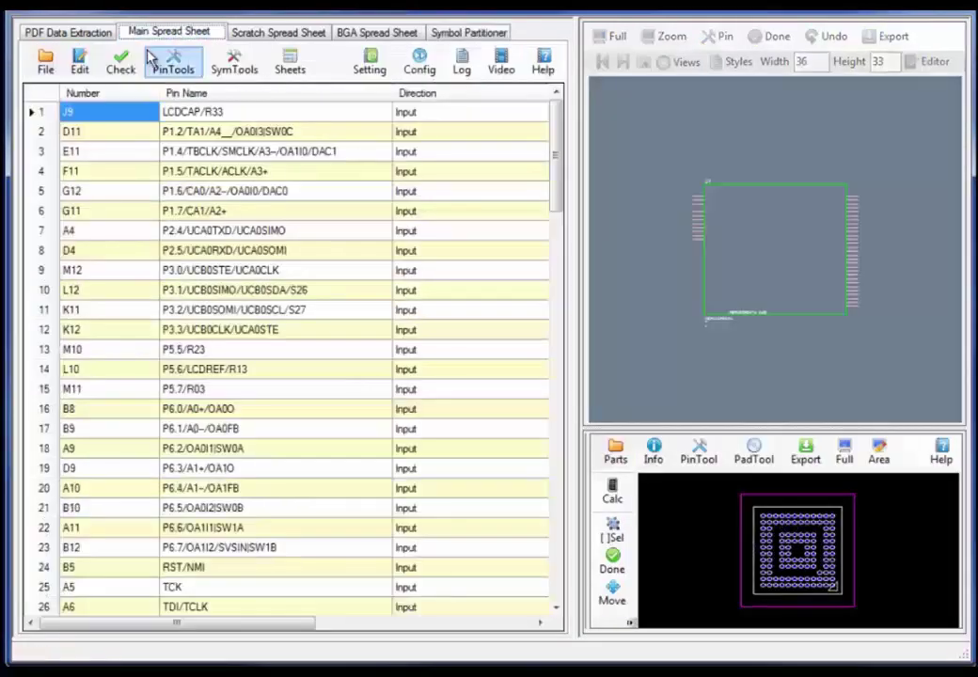
pyautogui.click(47, 65)
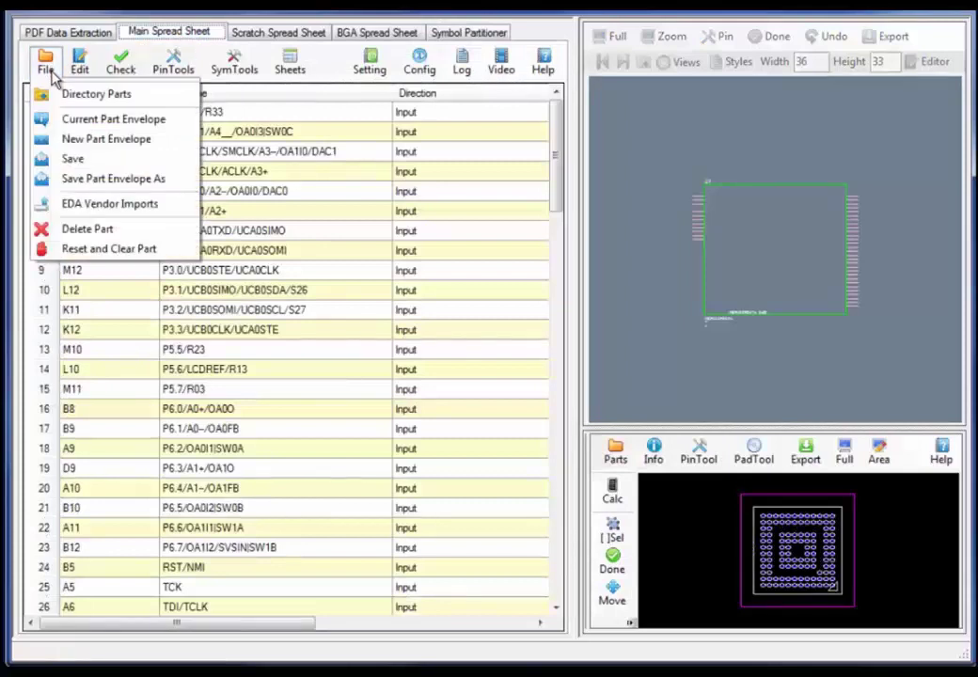
pyautogui.click(114, 119)
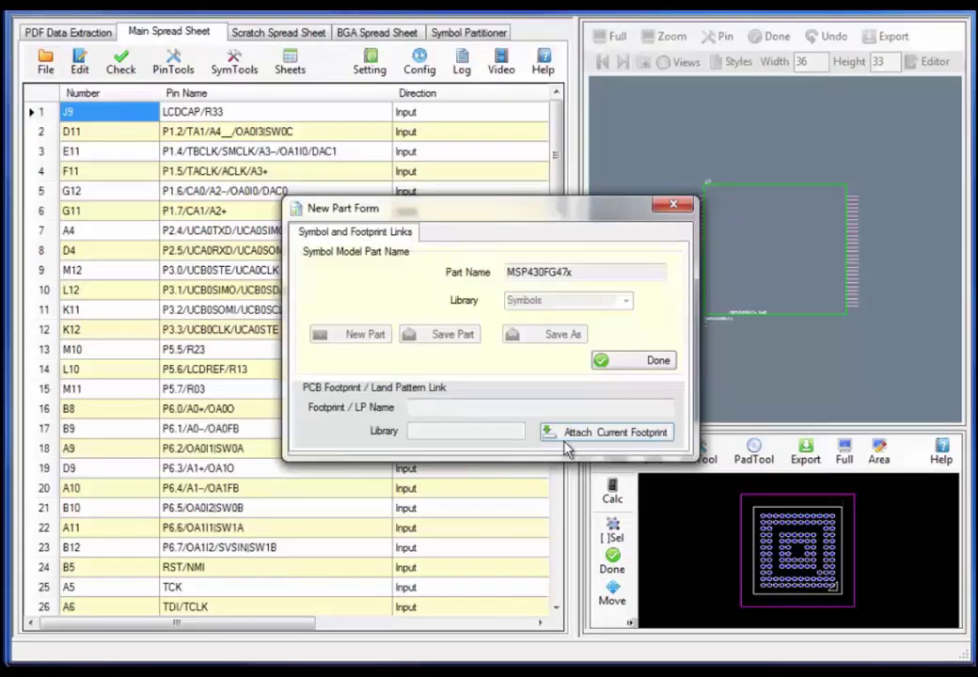
pyautogui.click(571, 433)
pyautogui.click(546, 350)
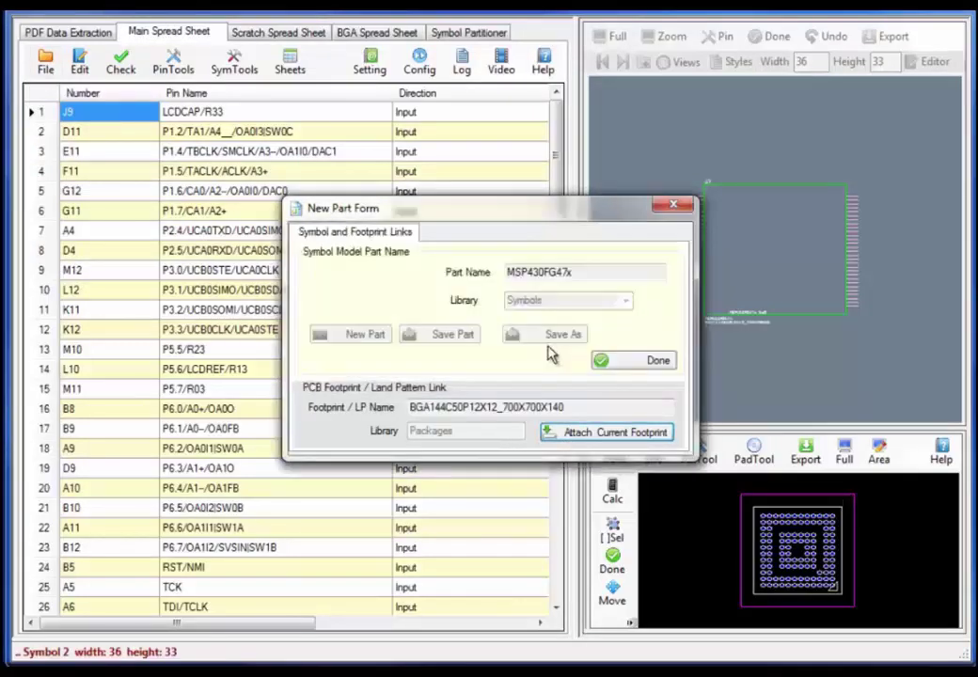
pyautogui.click(657, 363)
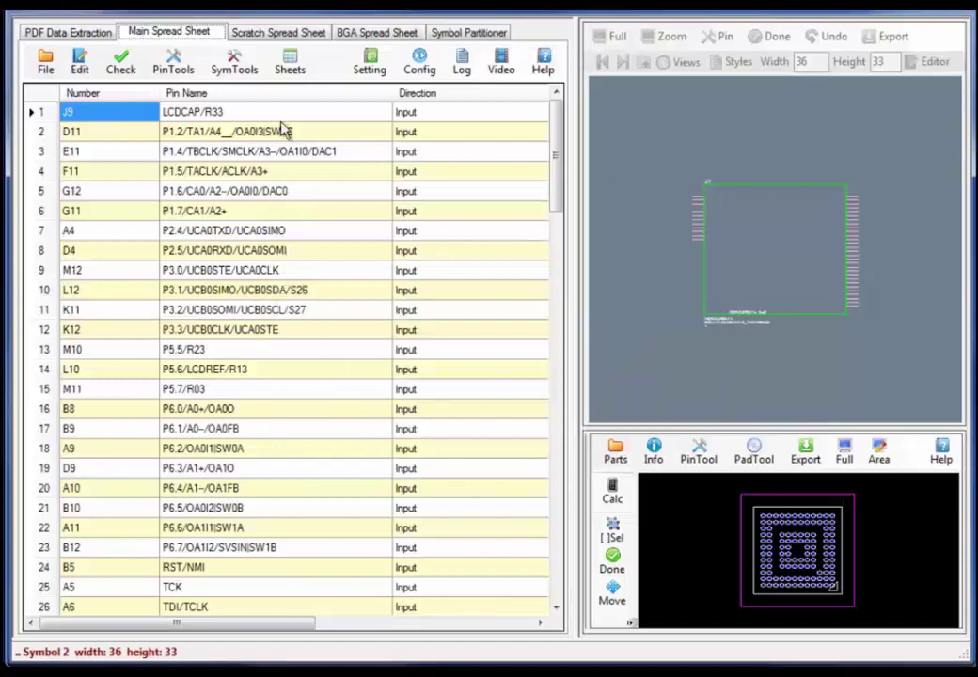
# - Save the part and export MSP430FG47x to the OrCAD Capture Symbols library
pyautogui.click(454, 34)
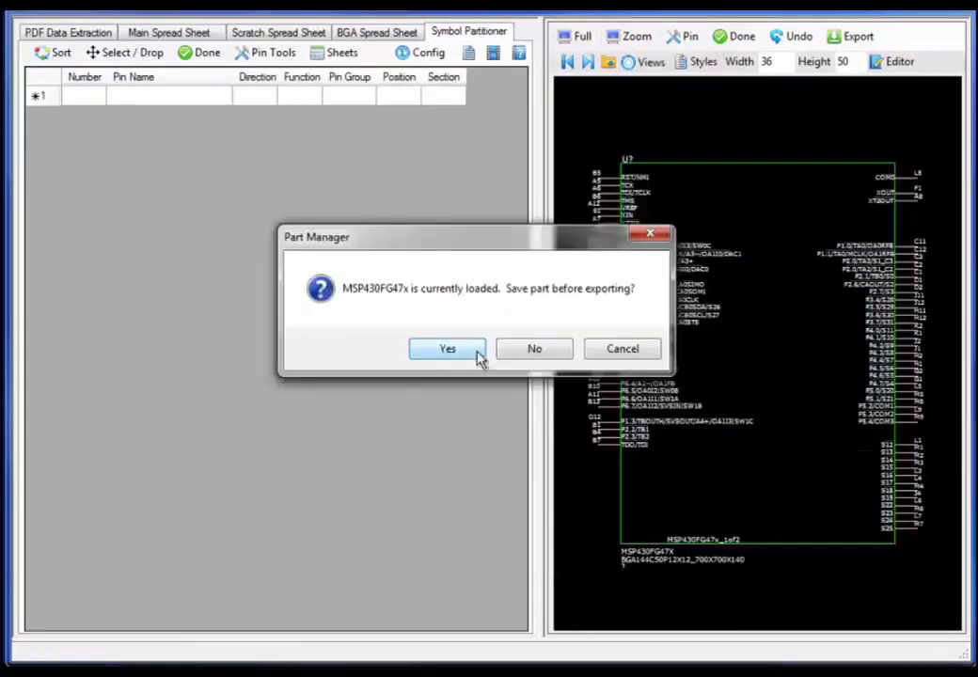
pyautogui.click(476, 355)
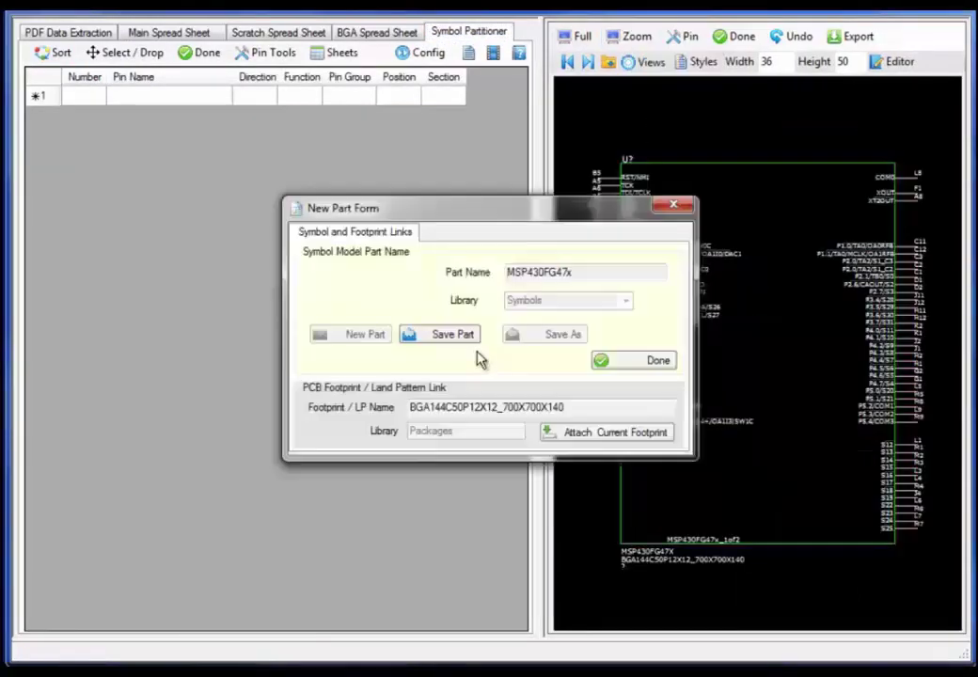
pyautogui.click(460, 336)
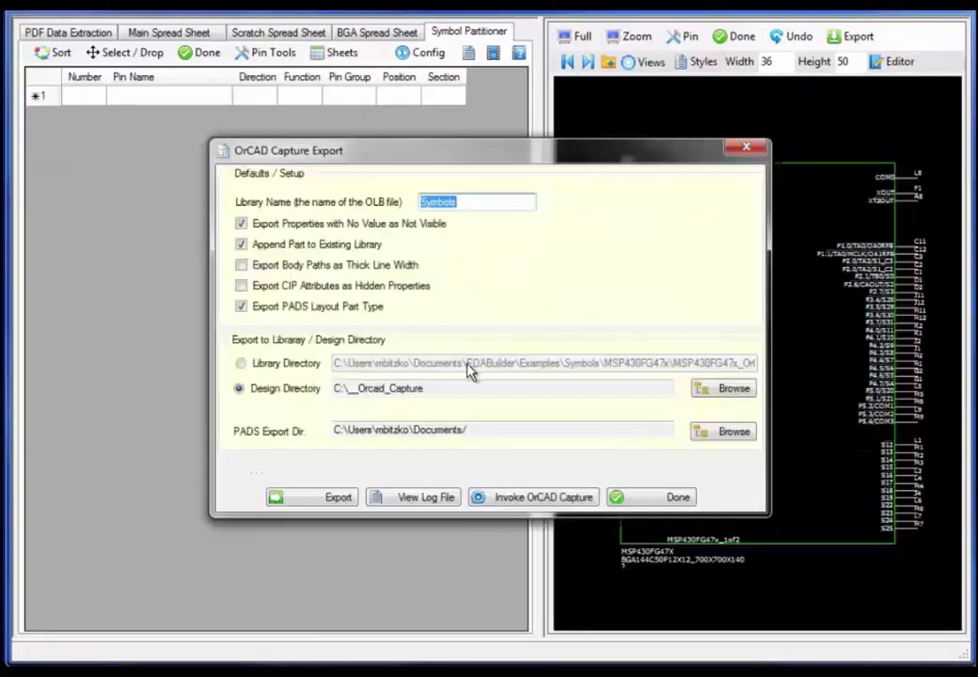
pyautogui.click(340, 500)
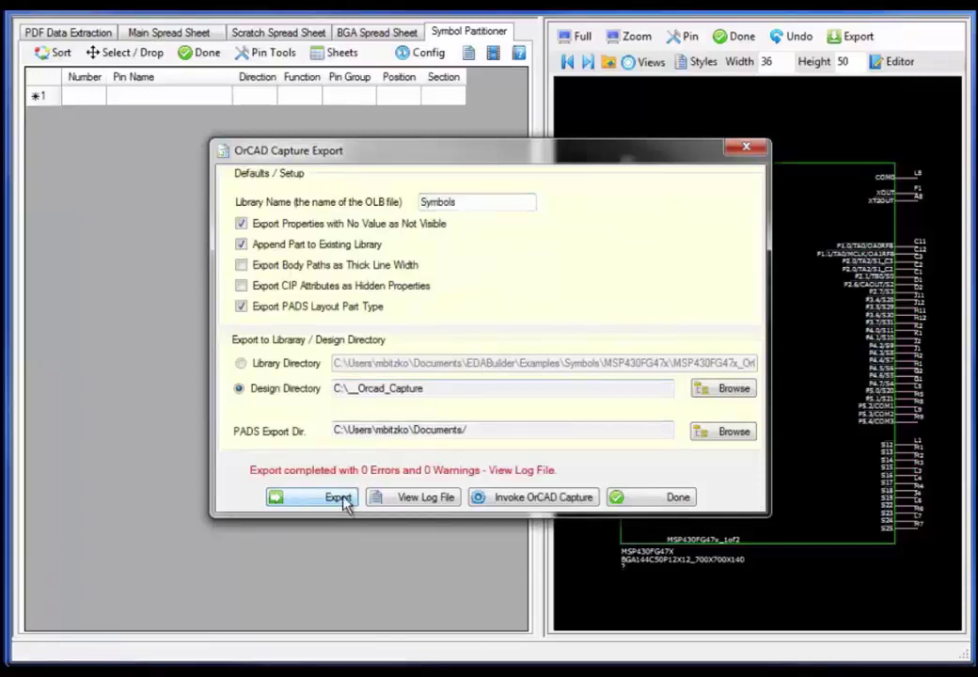
# - Launch OrCAD Capture and open the SYMBOLS.OLB part library
pyautogui.click(562, 498)
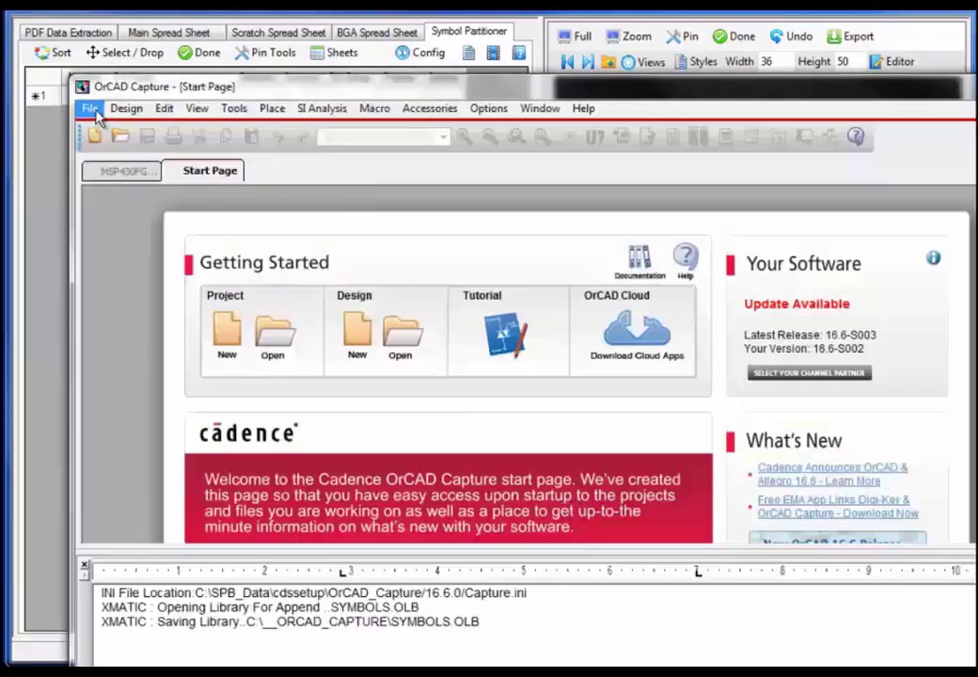
pyautogui.click(91, 109)
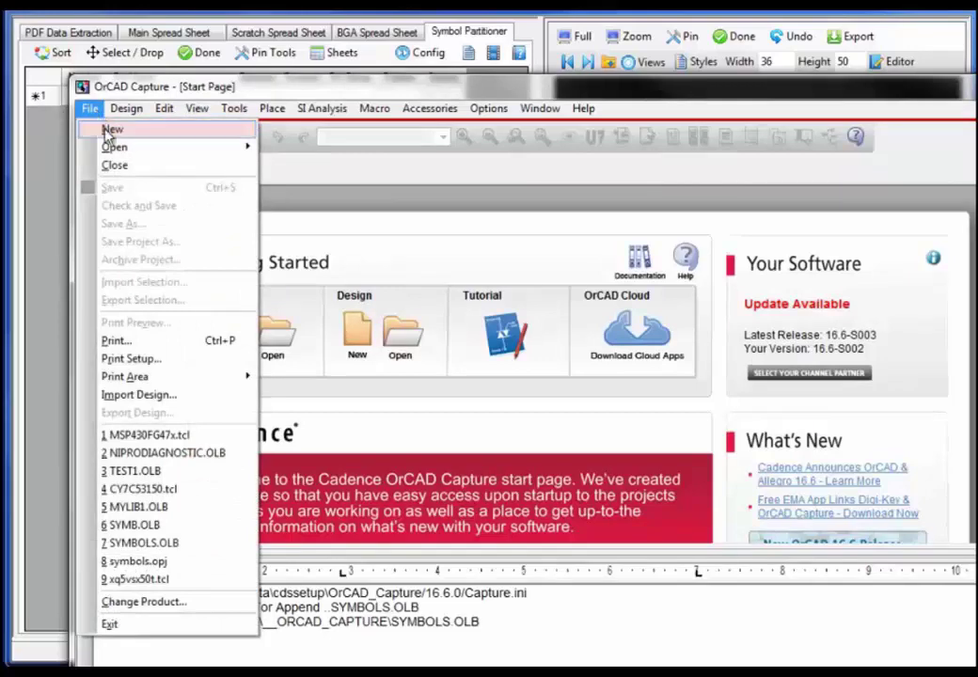
pyautogui.moveTo(114, 150)
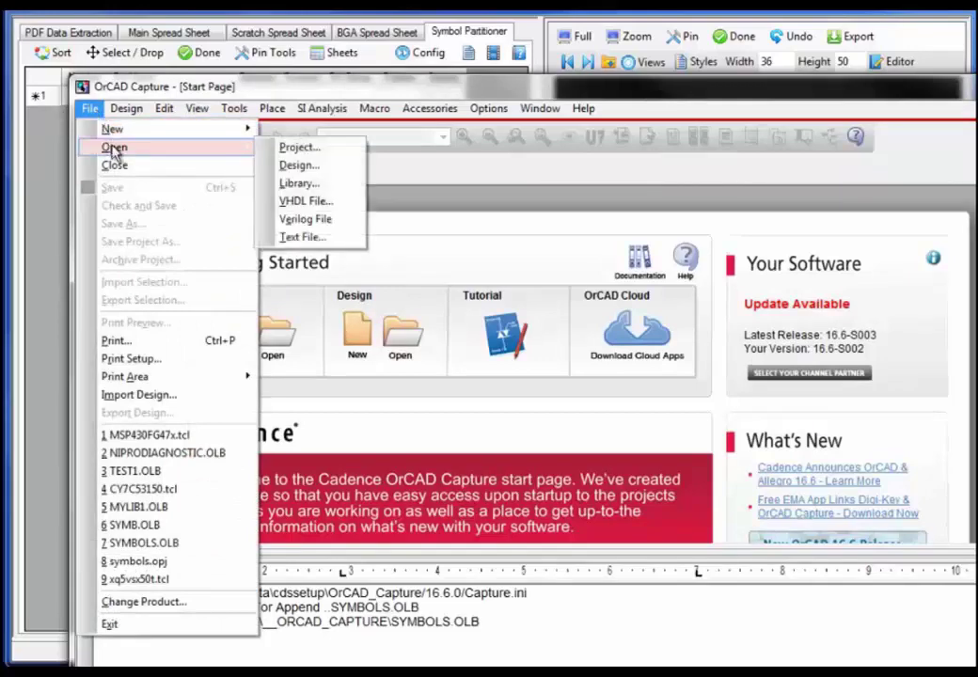
pyautogui.click(294, 186)
pyautogui.click(484, 408)
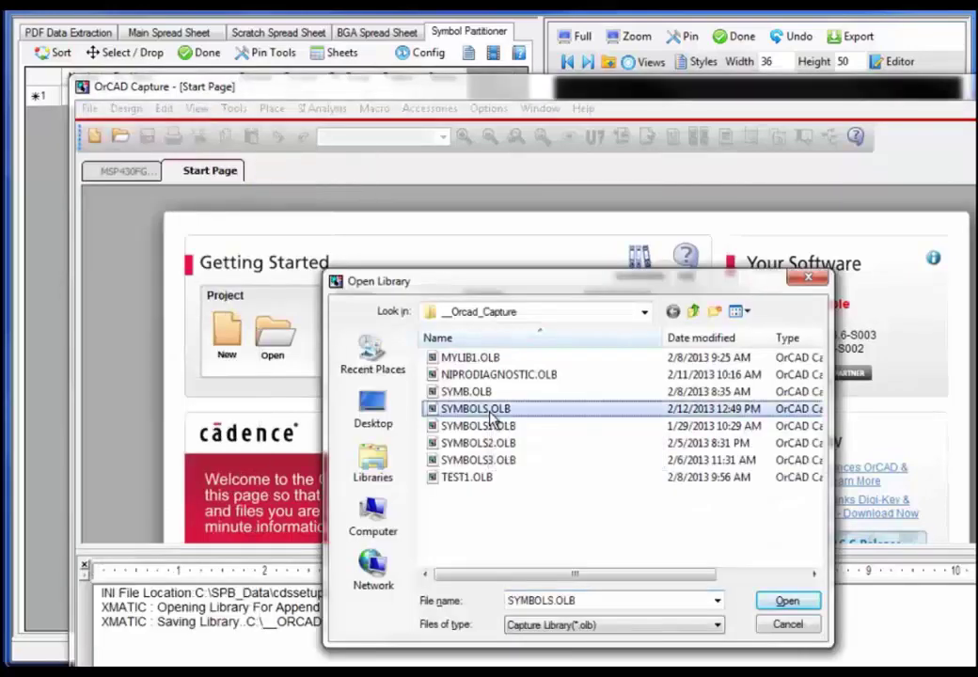
pyautogui.click(789, 606)
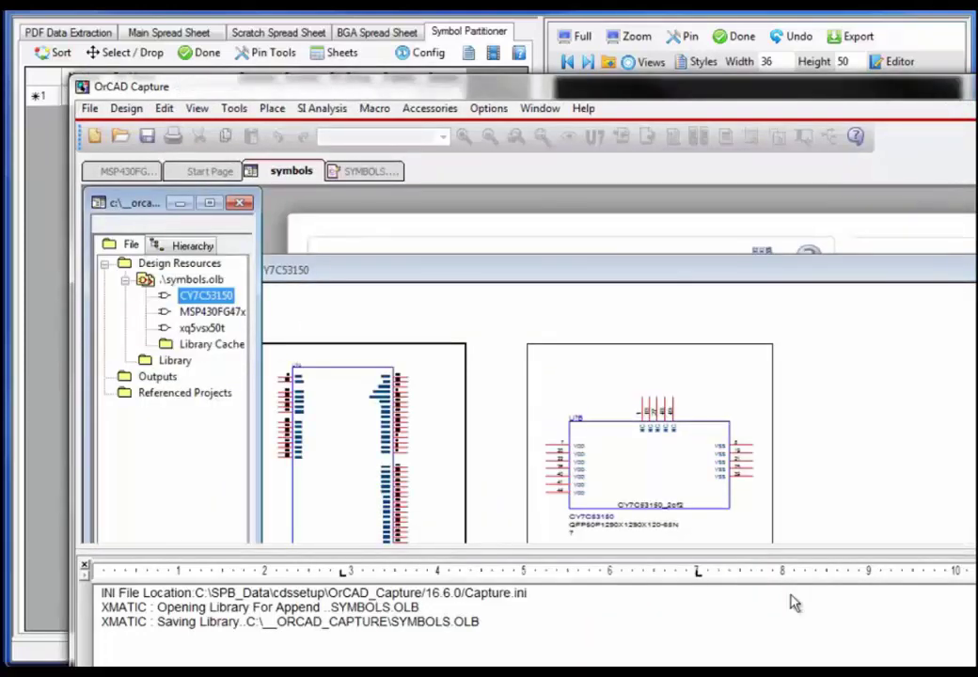
# - Open MSP430FG47x, show both sections with View > Package, then switch back to the wizard
pyautogui.doubleClick(207, 312)
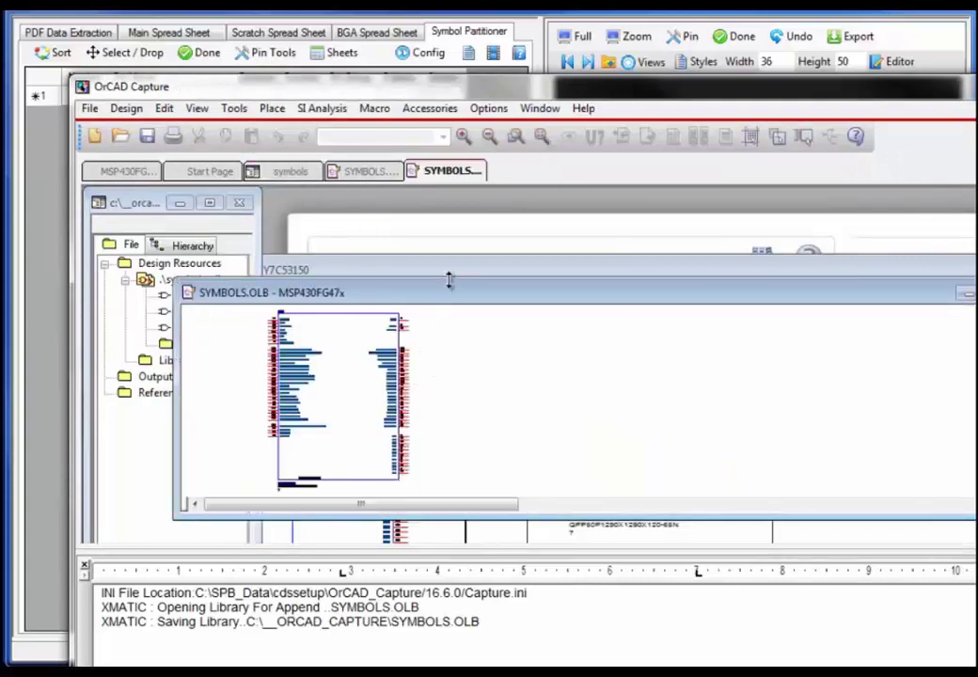
pyautogui.moveTo(450, 281); pyautogui.dragTo(446, 207)
pyautogui.click(196, 109)
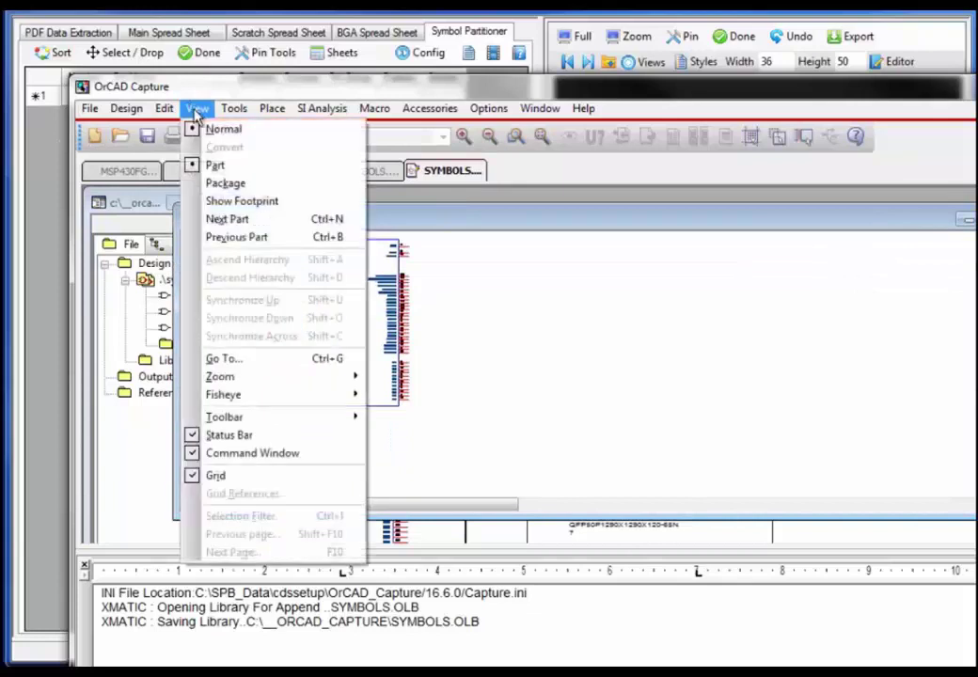
pyautogui.click(240, 185)
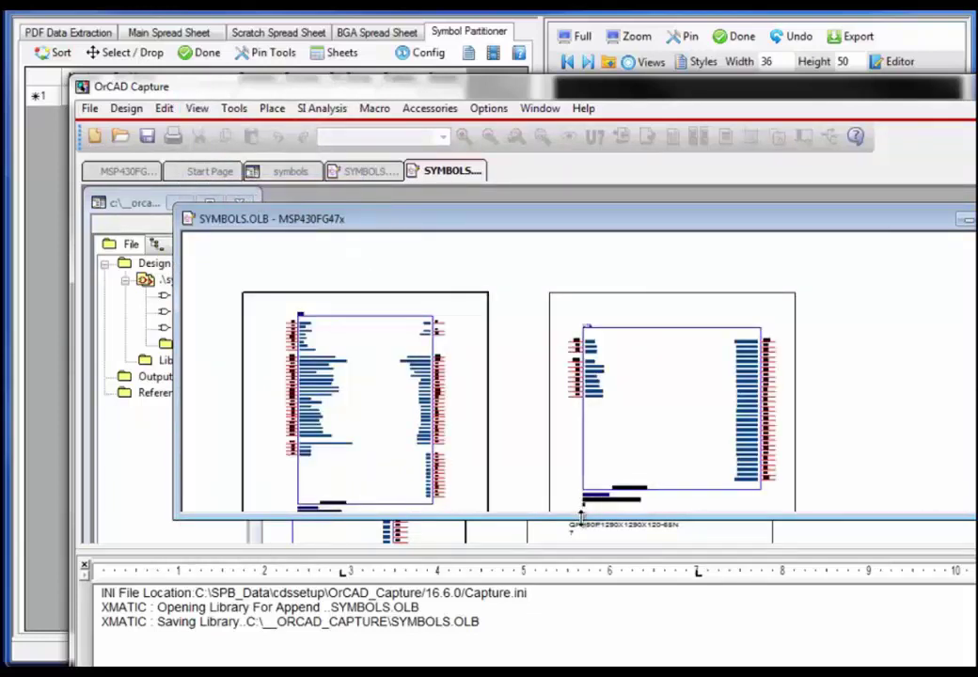
pyautogui.moveTo(581, 514); pyautogui.dragTo(569, 541)
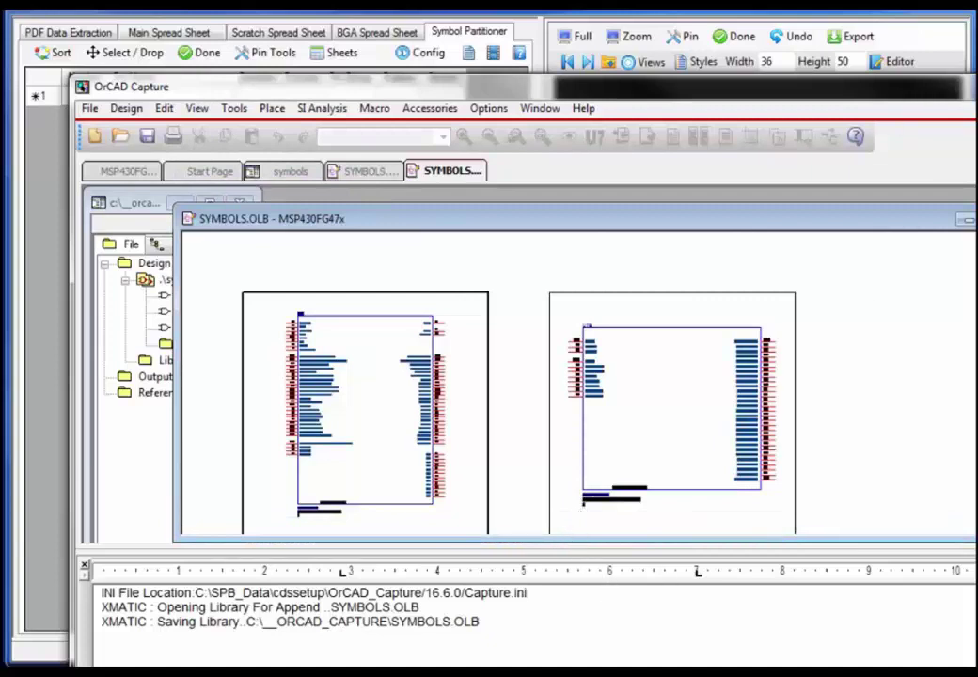
pyautogui.hotkey('alt', 'Tab')
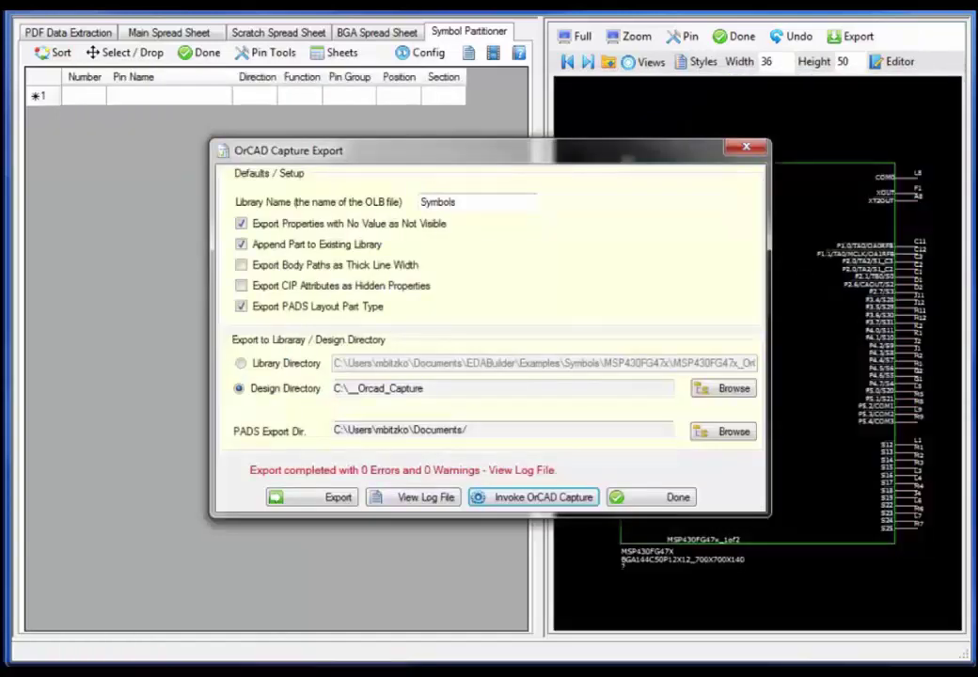
# - Close the export dialog and box-select central pads G7, G6, F7 and F6 on the footprint
pyautogui.click(757, 150)
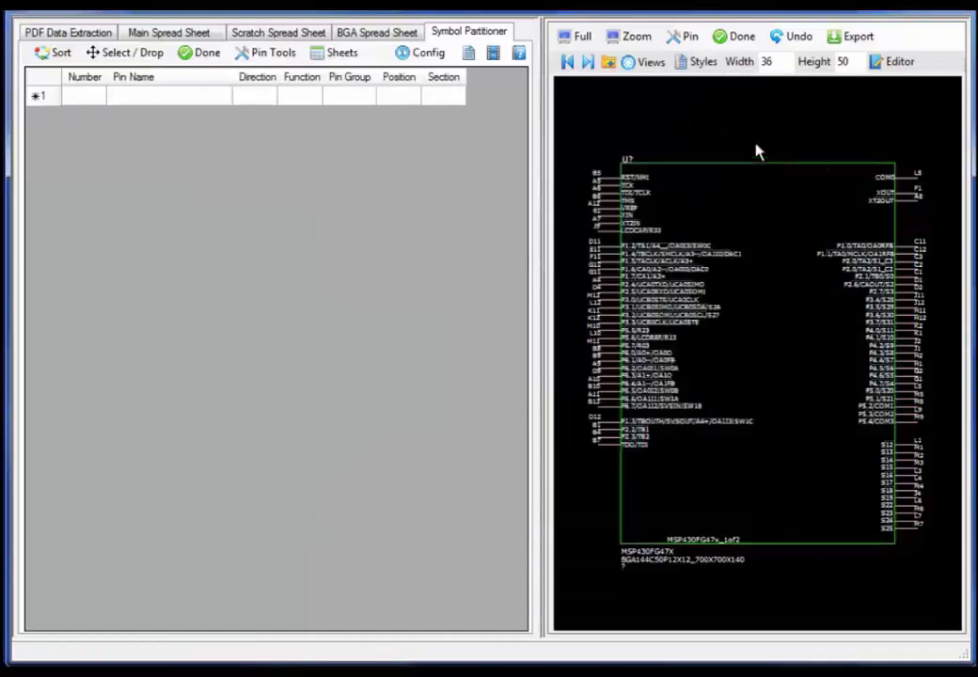
pyautogui.click(421, 53)
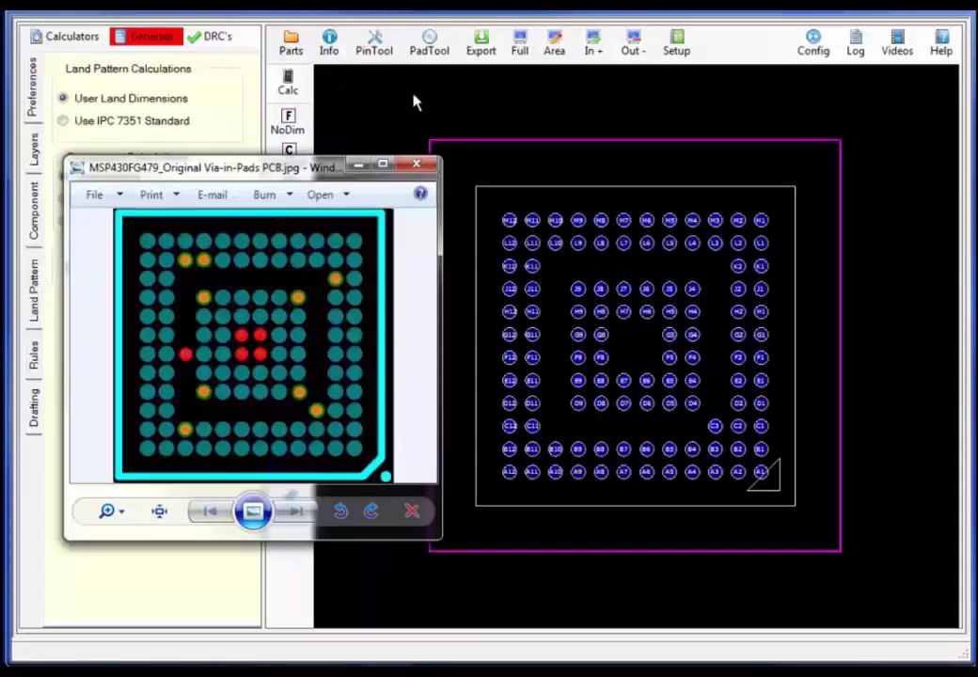
pyautogui.click(621, 336)
pyautogui.moveTo(620, 336); pyautogui.dragTo(655, 374)
pyautogui.hotkey('alt', 'Tab')
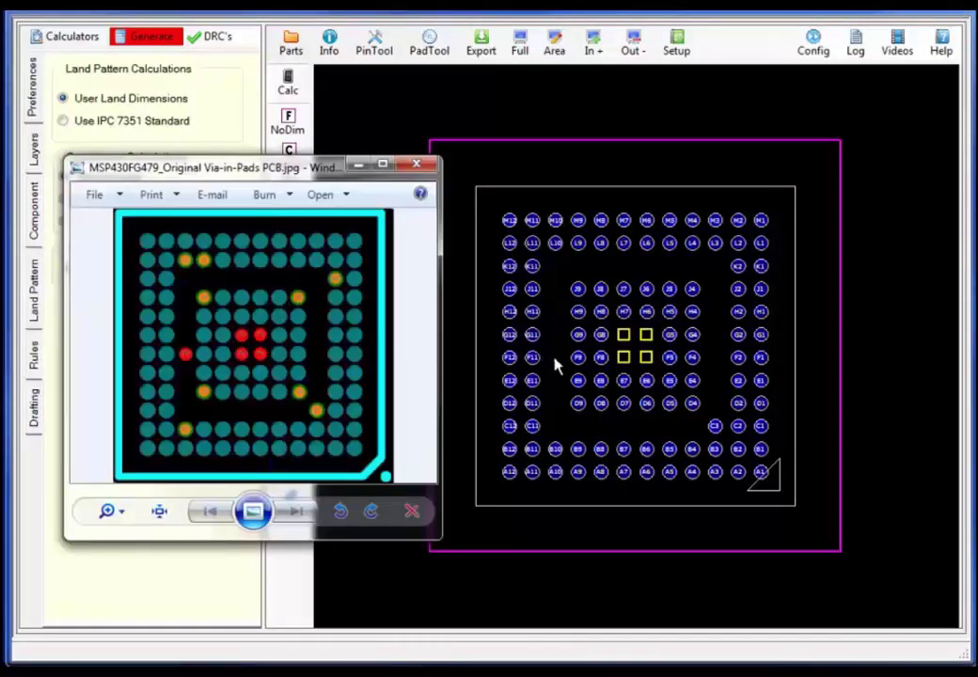
pyautogui.hotkey('alt', 'Tab')
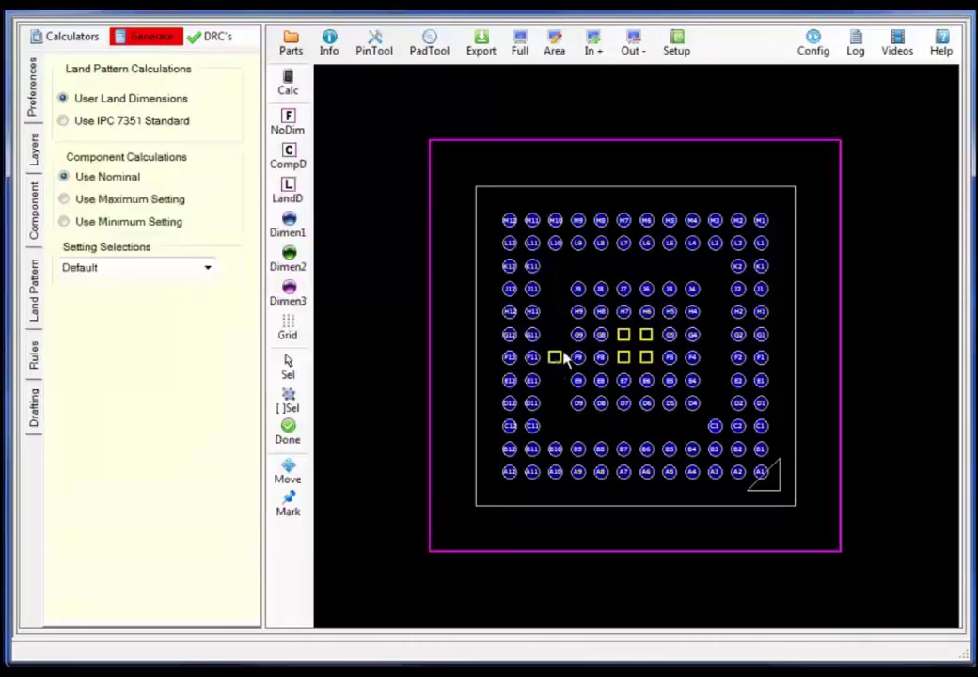
# - Toggle the selected pads to non-propagated
pyautogui.click(376, 52)
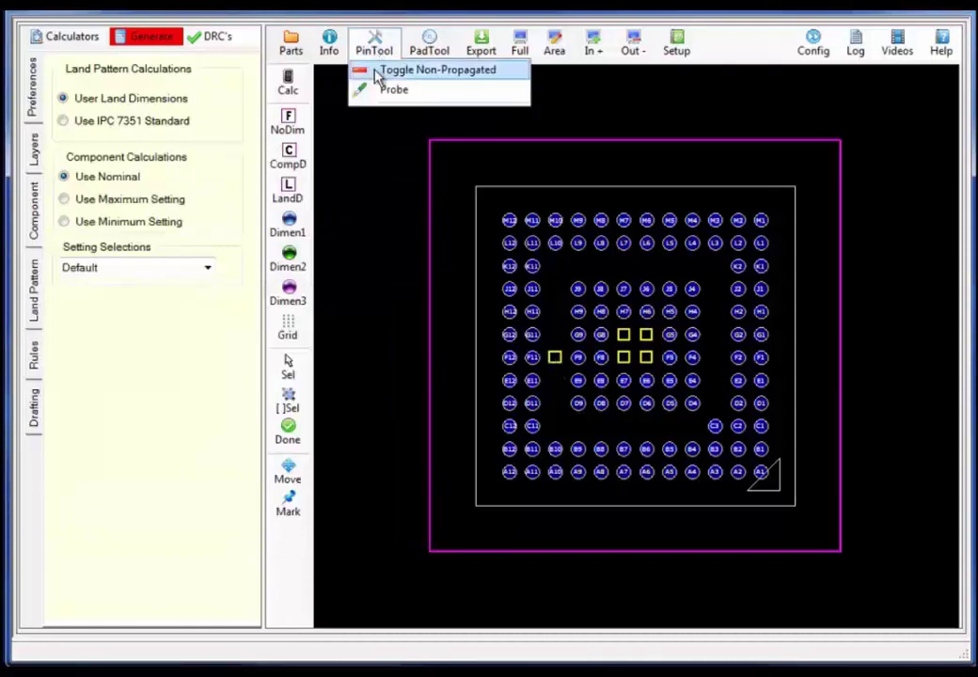
pyautogui.click(376, 72)
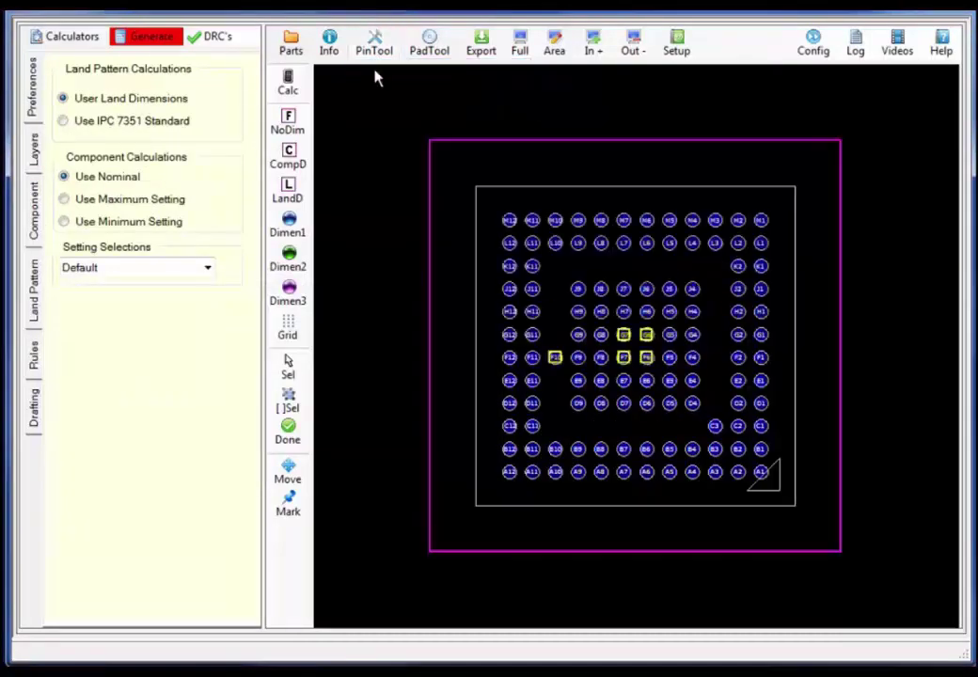
pyautogui.click(433, 52)
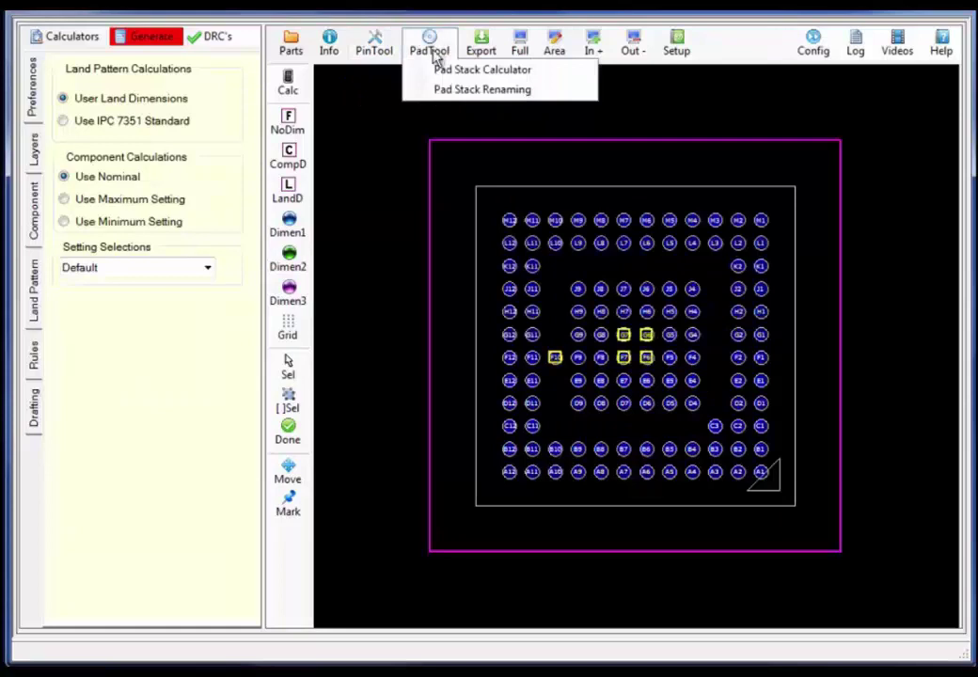
# - Generate via pad stack V_c30h25 (0.3000 pad, 0.2540 hole) and save it as a new variance
pyautogui.click(438, 73)
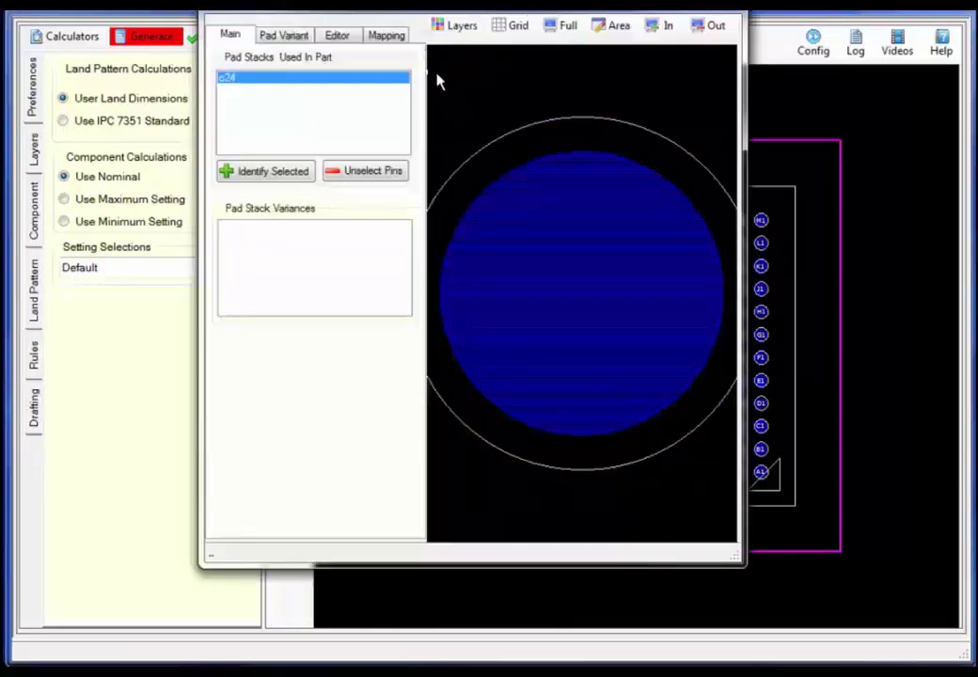
pyautogui.moveTo(435, 17); pyautogui.dragTo(263, 51)
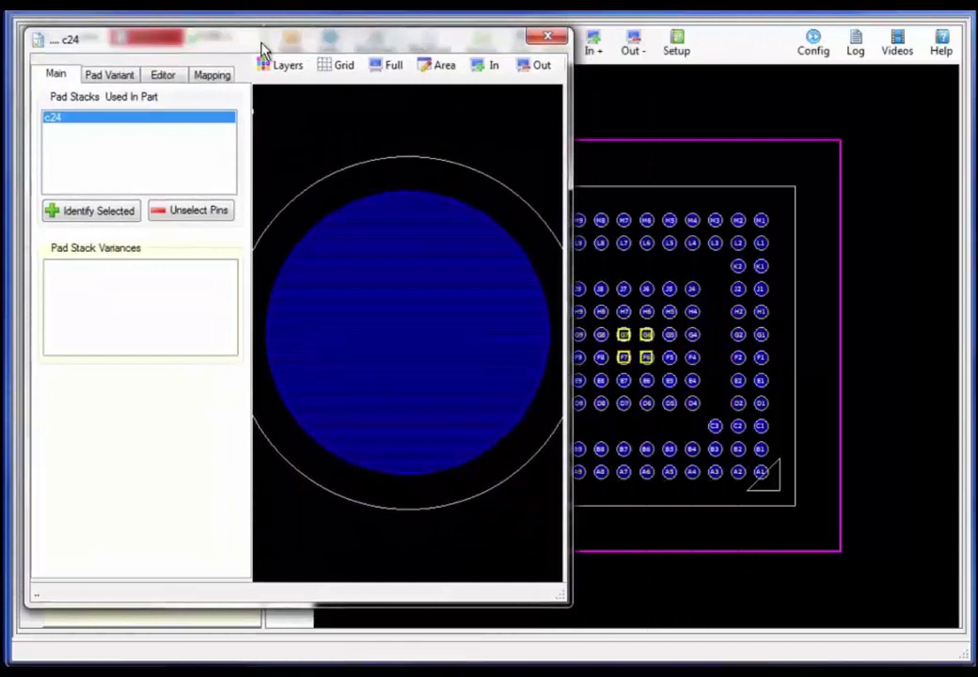
pyautogui.click(110, 77)
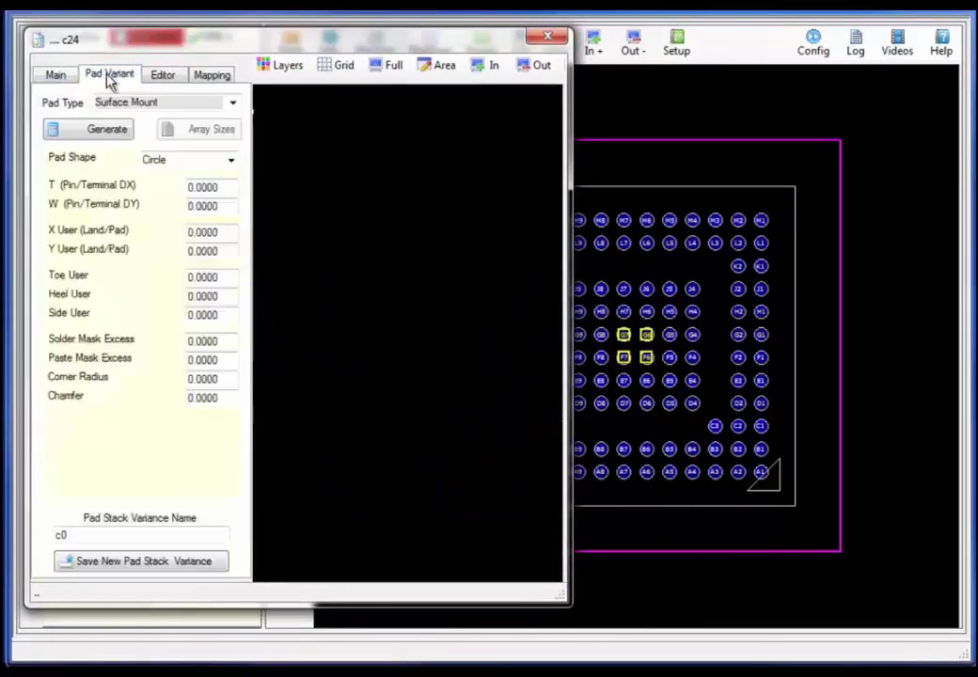
pyautogui.click(232, 105)
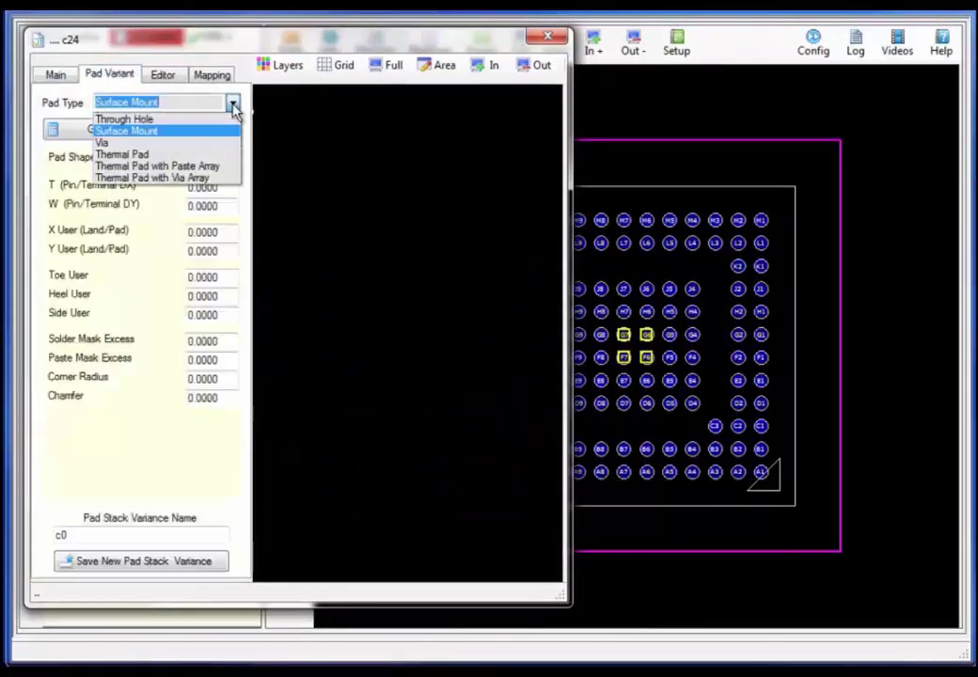
pyautogui.click(183, 143)
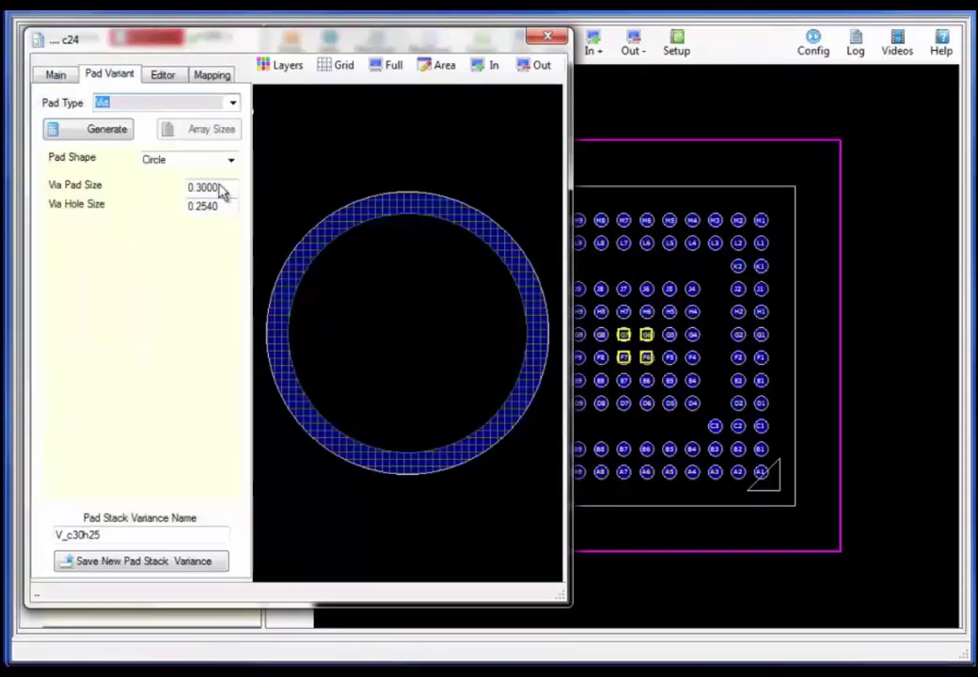
pyautogui.click(120, 139)
pyautogui.click(190, 537)
pyautogui.click(182, 562)
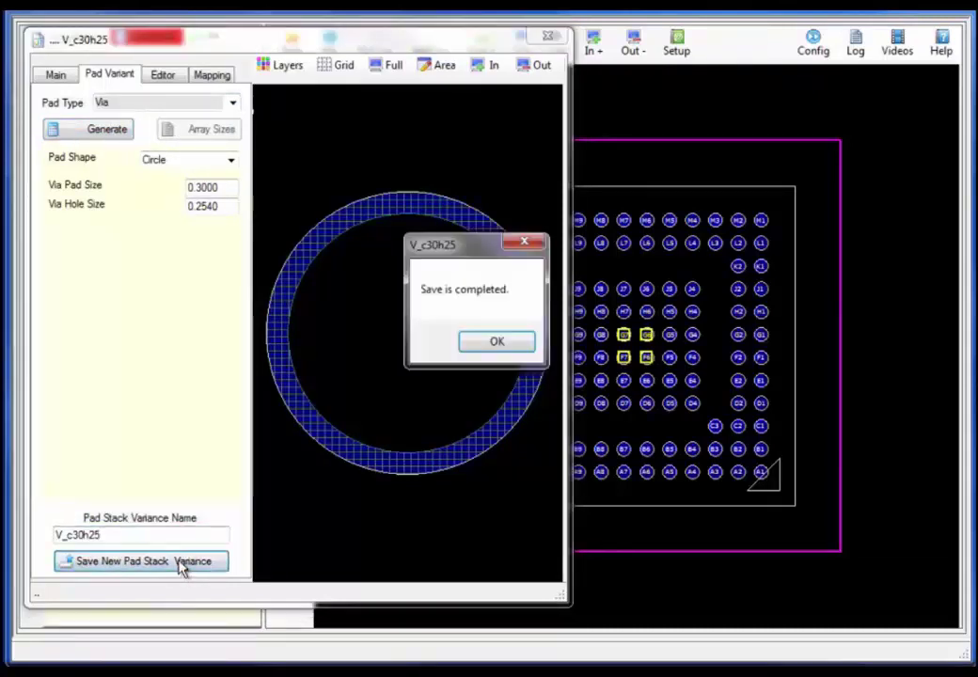
pyautogui.click(485, 360)
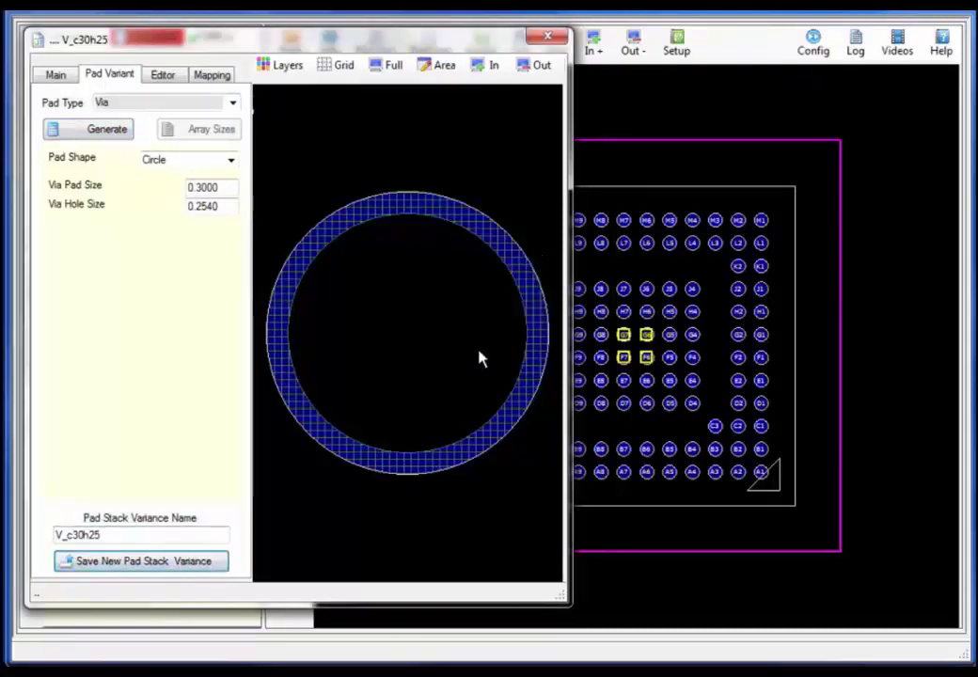
# - Swap the selected pads to V_c30h25 on the Mapping page and close the calculator
pyautogui.click(213, 75)
pyautogui.click(79, 116)
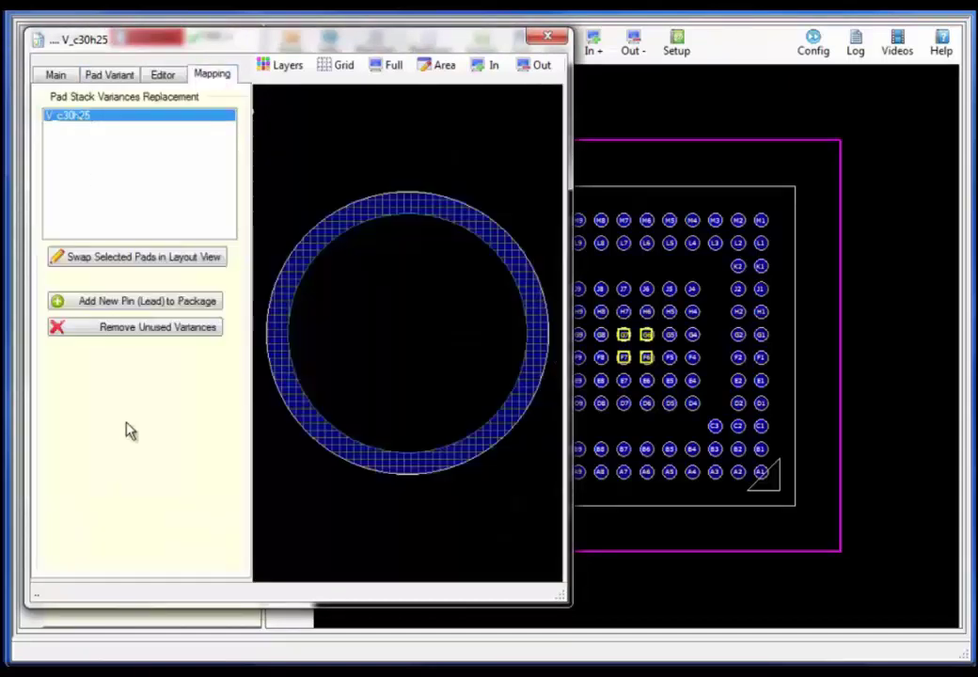
pyautogui.click(128, 258)
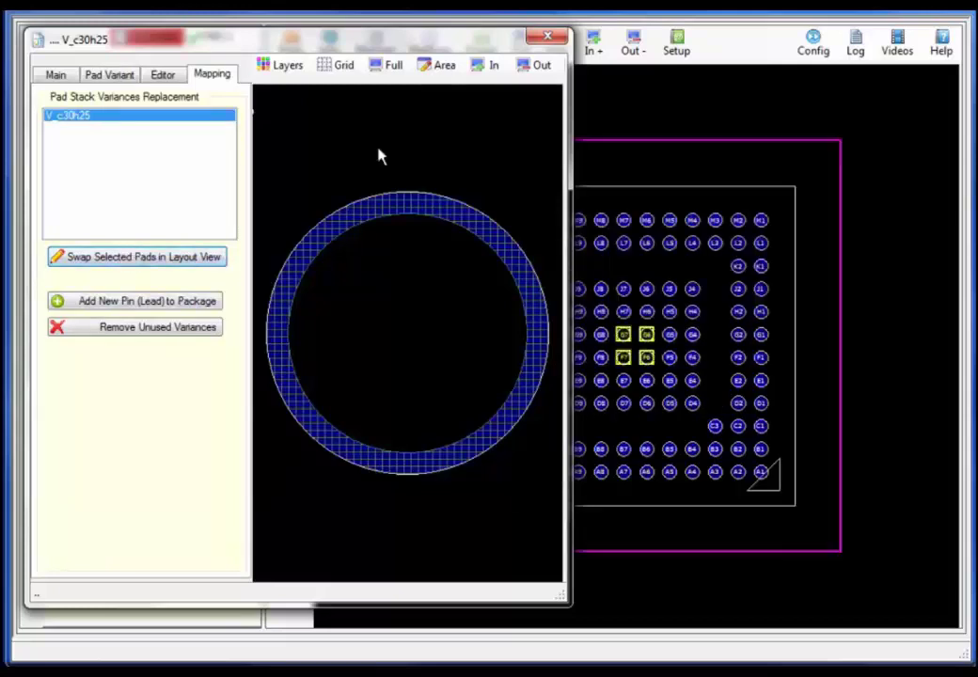
pyautogui.click(546, 38)
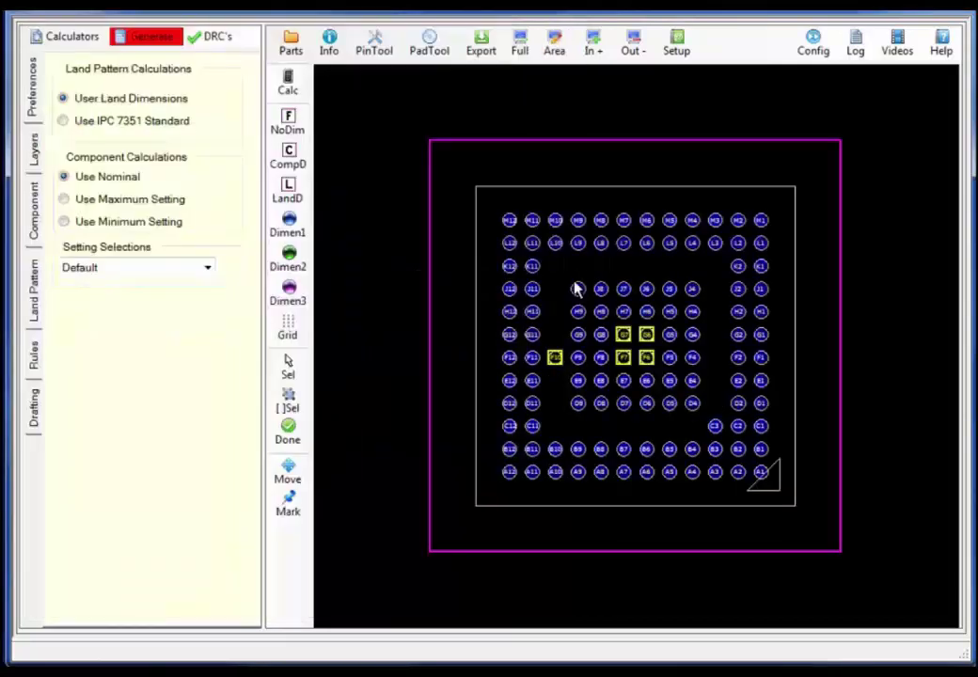
# - Deselect the pads and run Allegro Export with Invoke Allegro to open the BGA footprint
pyautogui.click(606, 82)
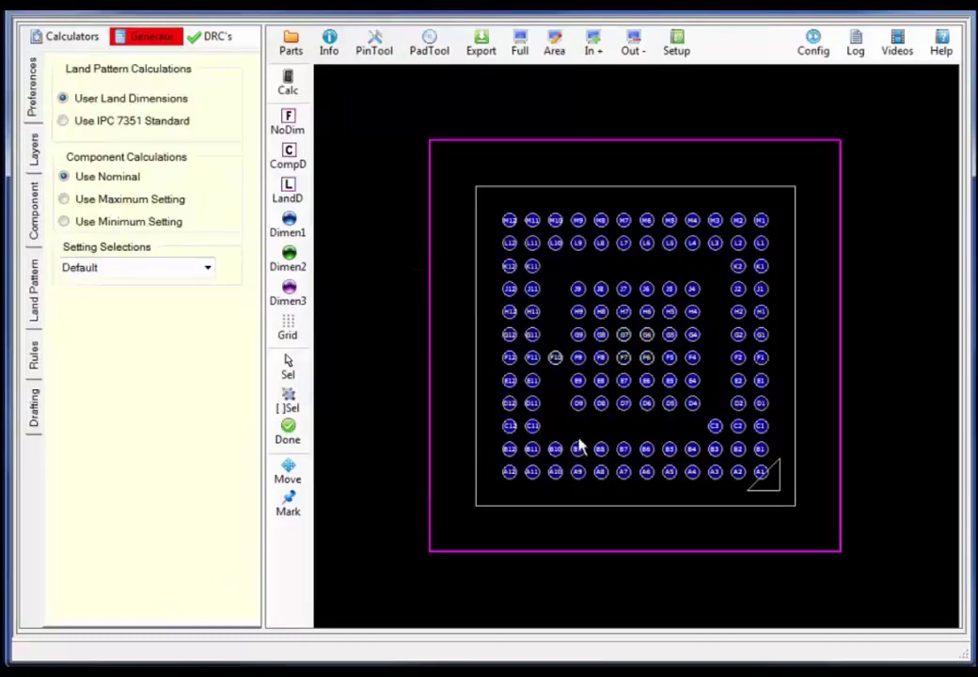
pyautogui.click(484, 55)
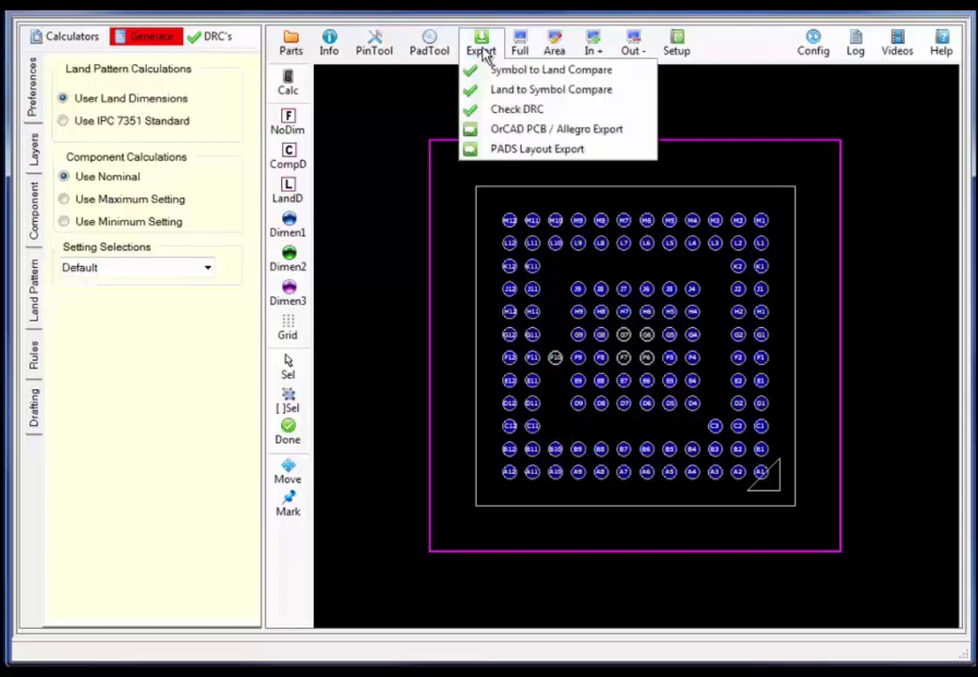
pyautogui.click(529, 134)
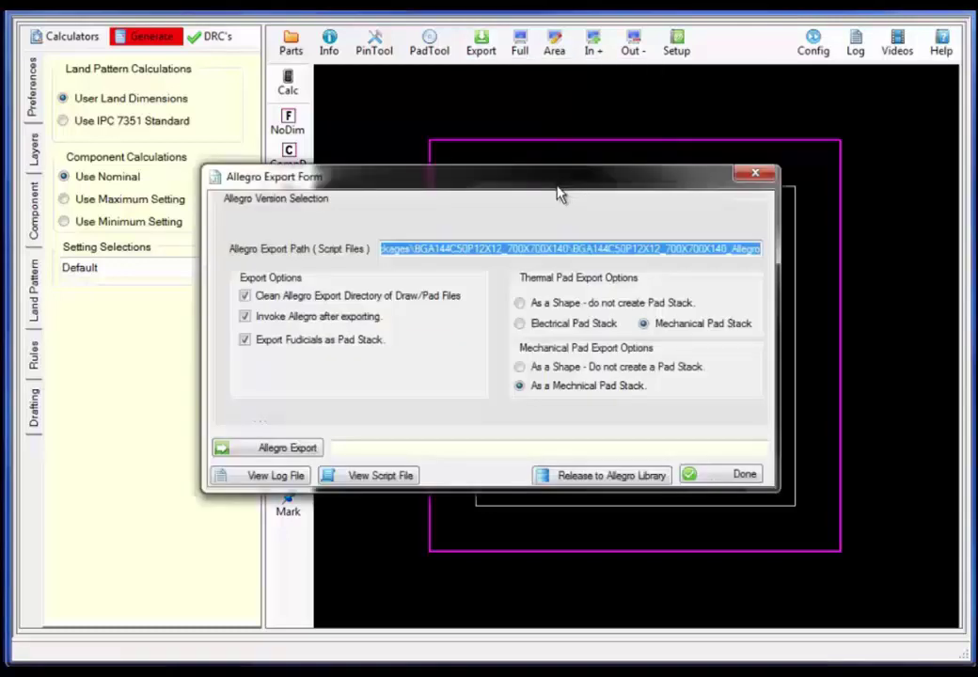
pyautogui.click(311, 452)
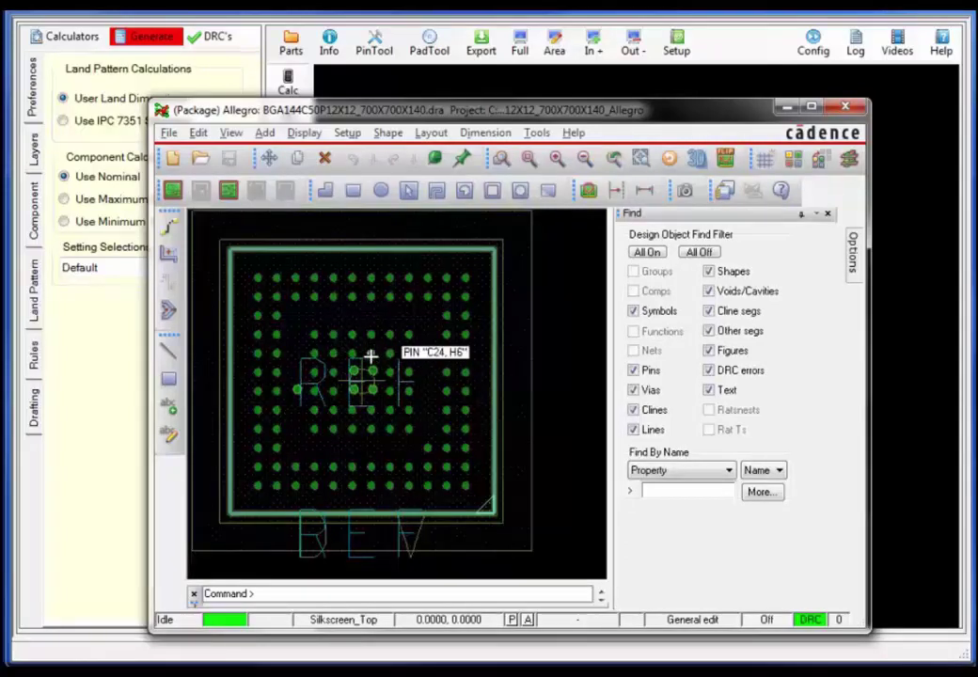
# - Minimize Allegro and close the Allegro Export Form with Done
pyautogui.click(785, 110)
pyautogui.click(764, 179)
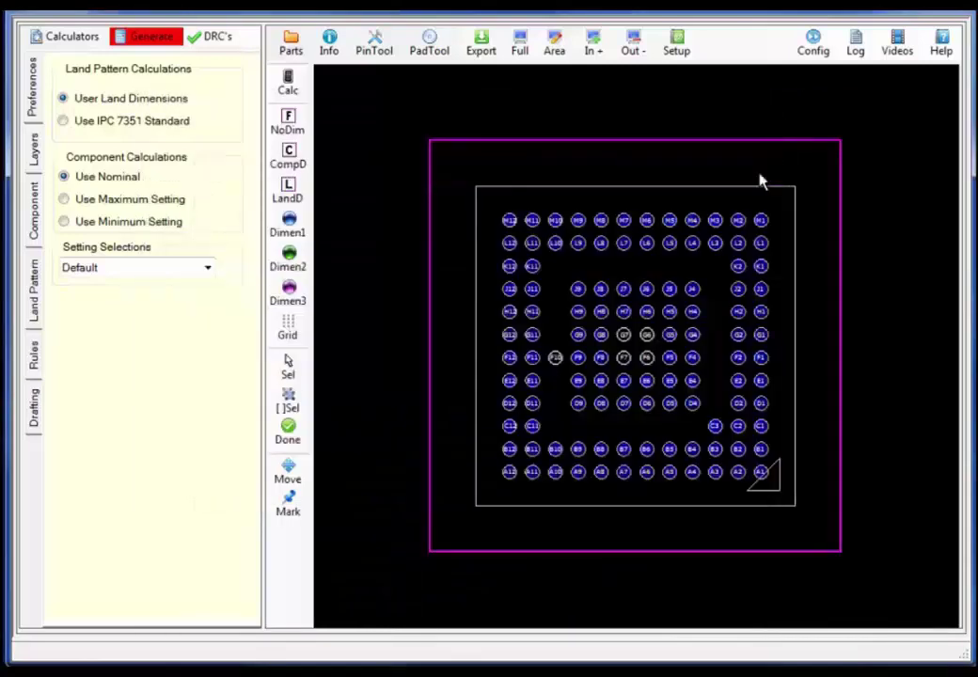